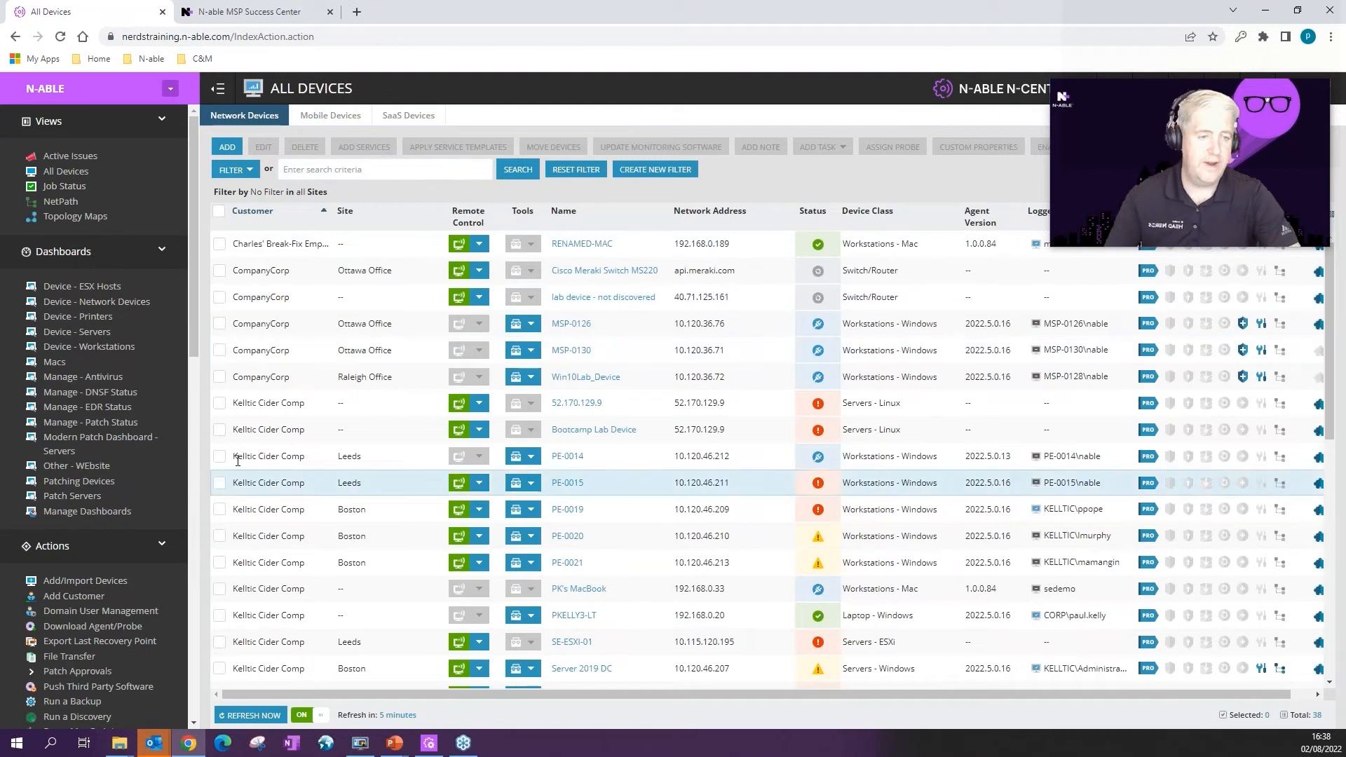
Step: Bulk-edit devices PE-0014 through PE-0021, try the Low Resource AV Defender profile, then discard
click(219, 457)
shift+click(220, 561)
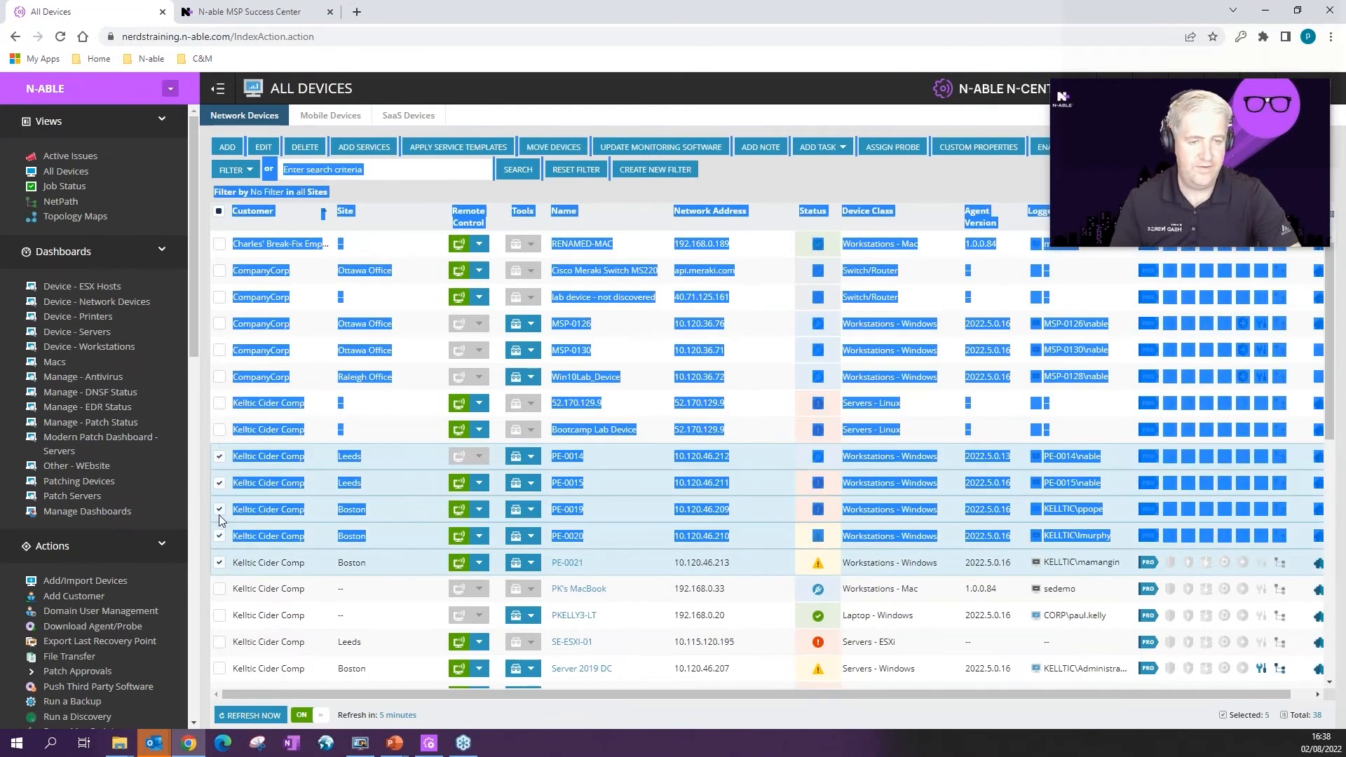
click(264, 149)
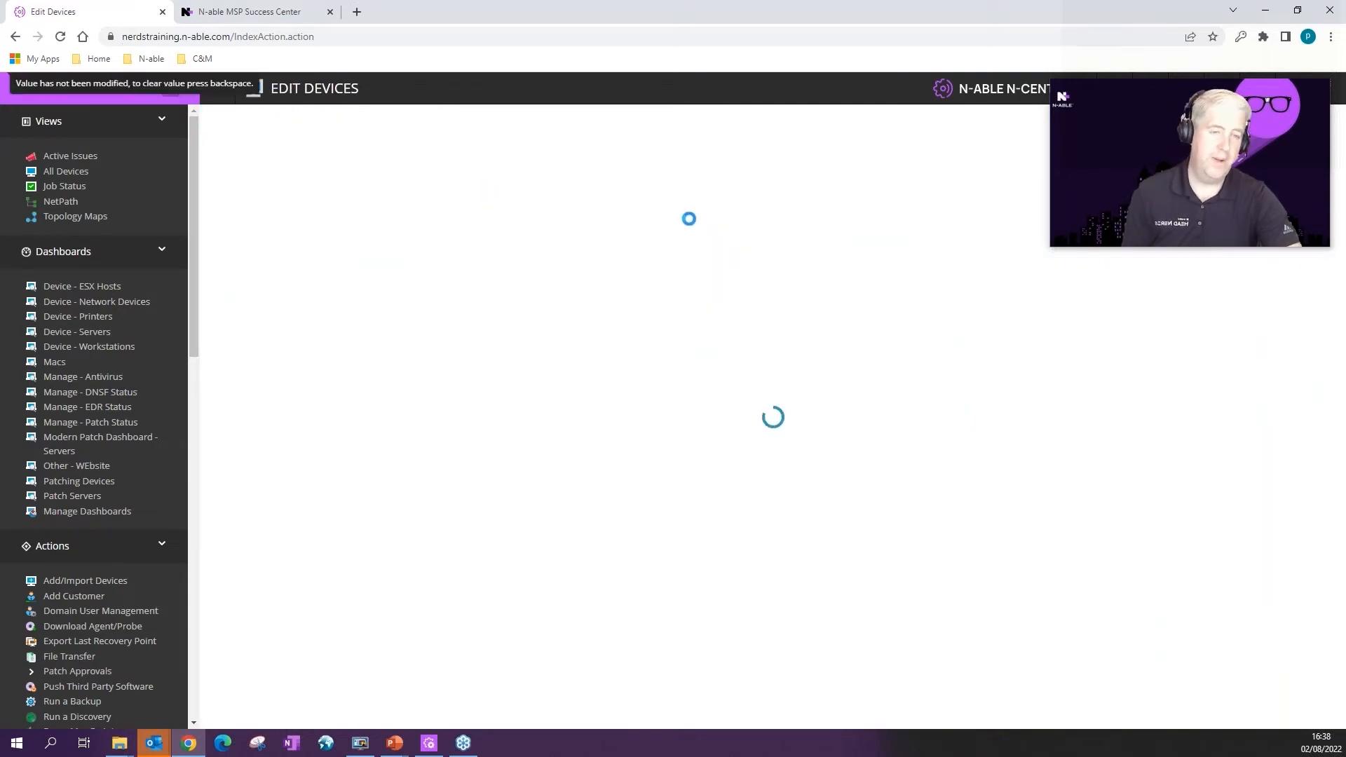
scroll(418, 400, down, 5)
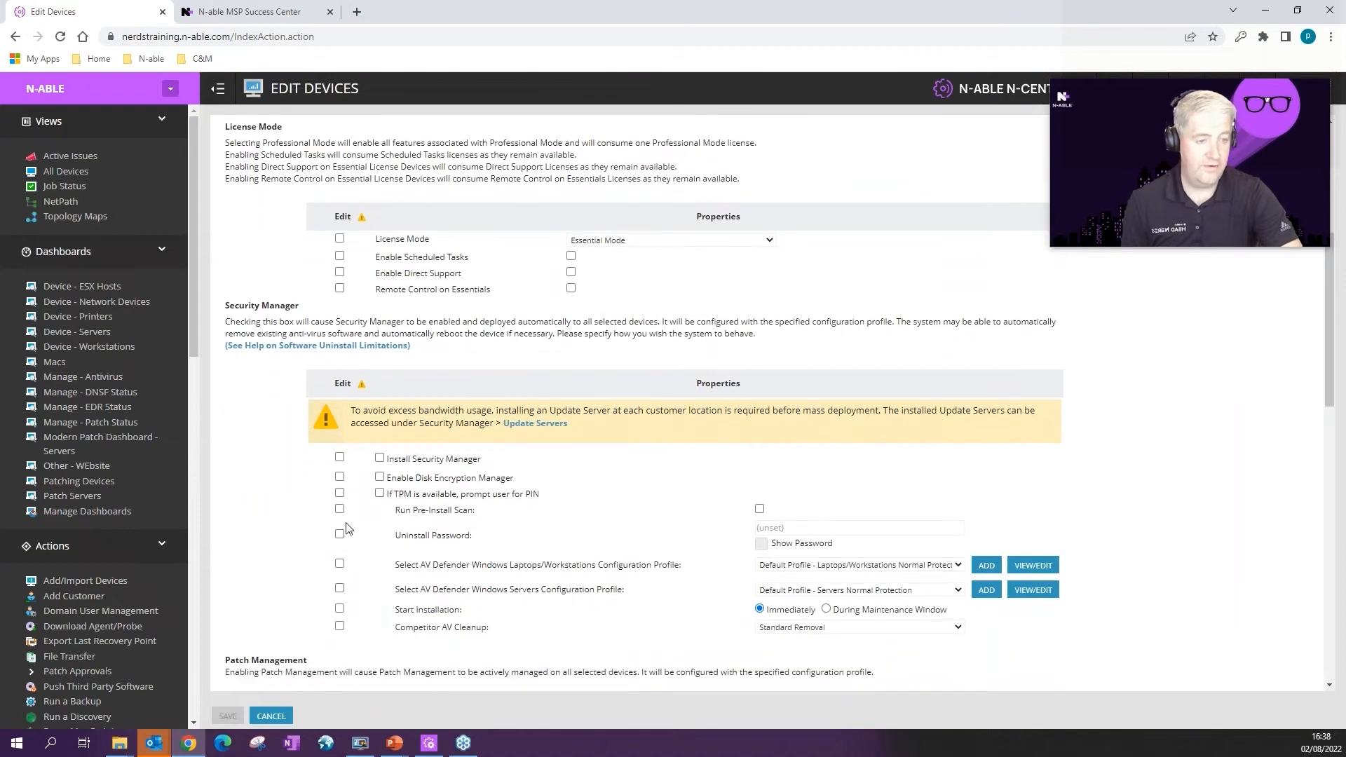
click(339, 564)
click(851, 565)
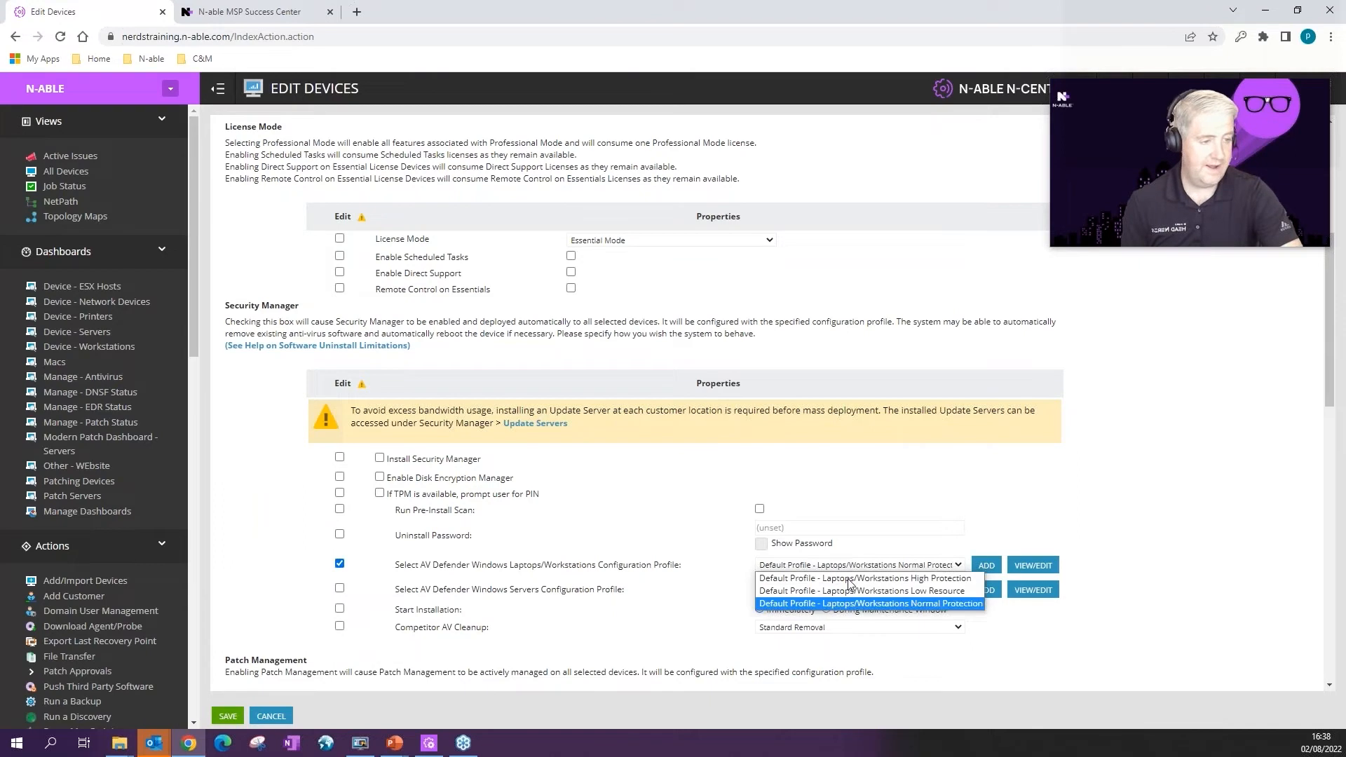
click(858, 591)
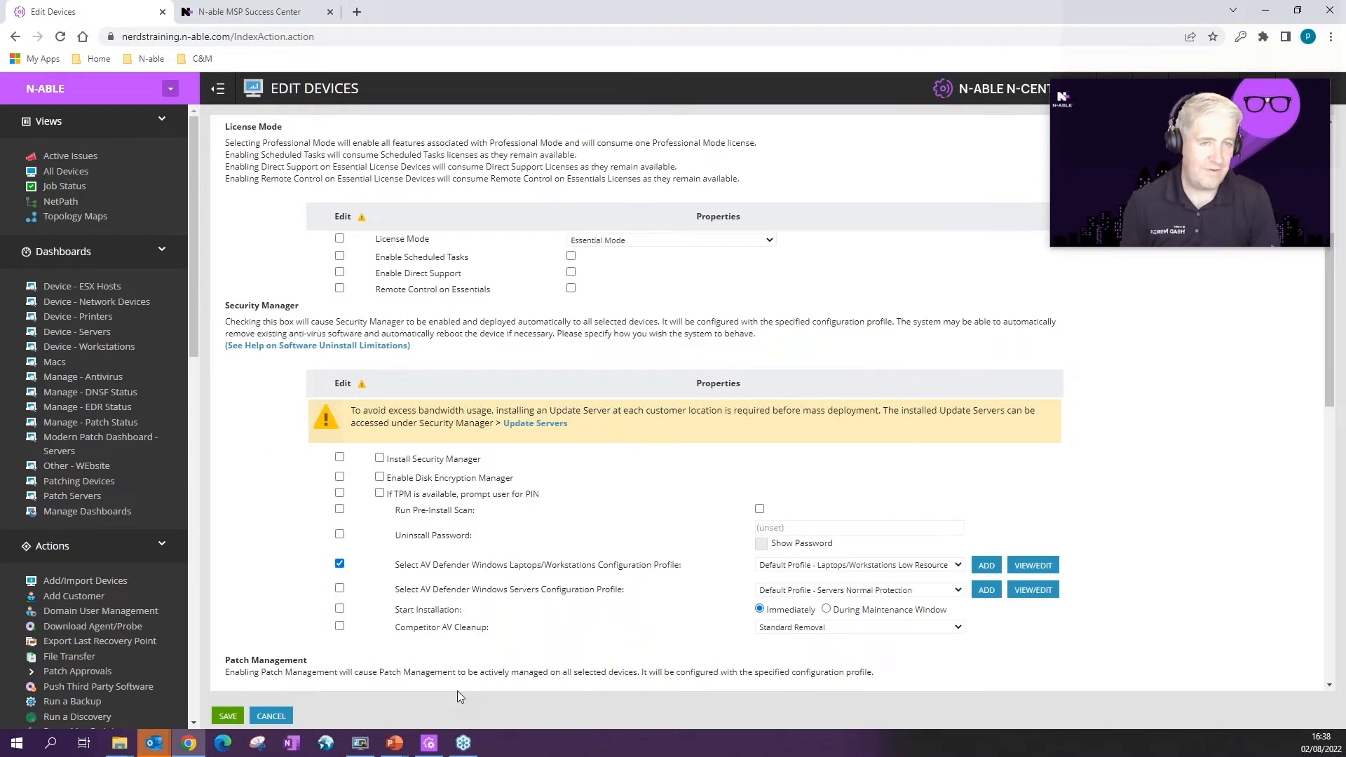
click(272, 715)
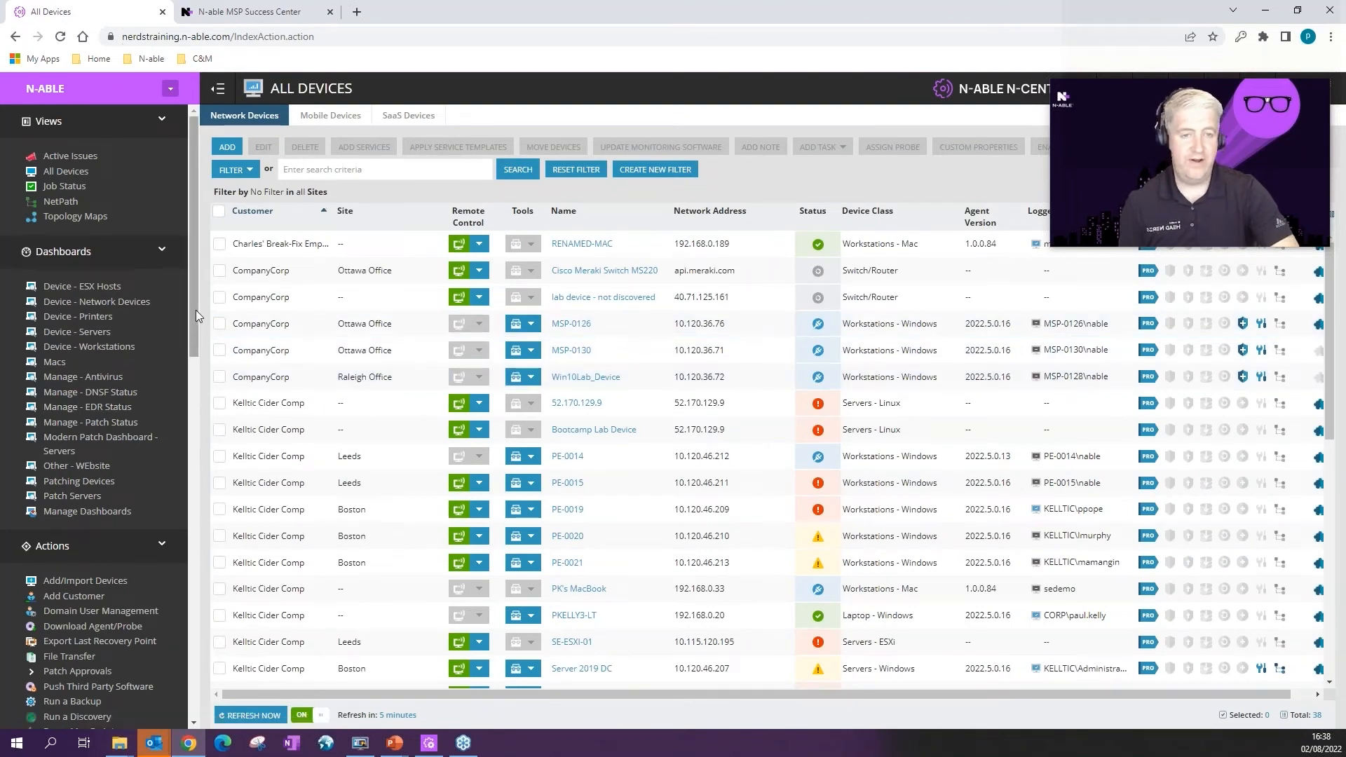
Step: Review the Detect Only profile on the EDR Profiles page, then go to Custom Properties
drag(196, 310, 183, 670)
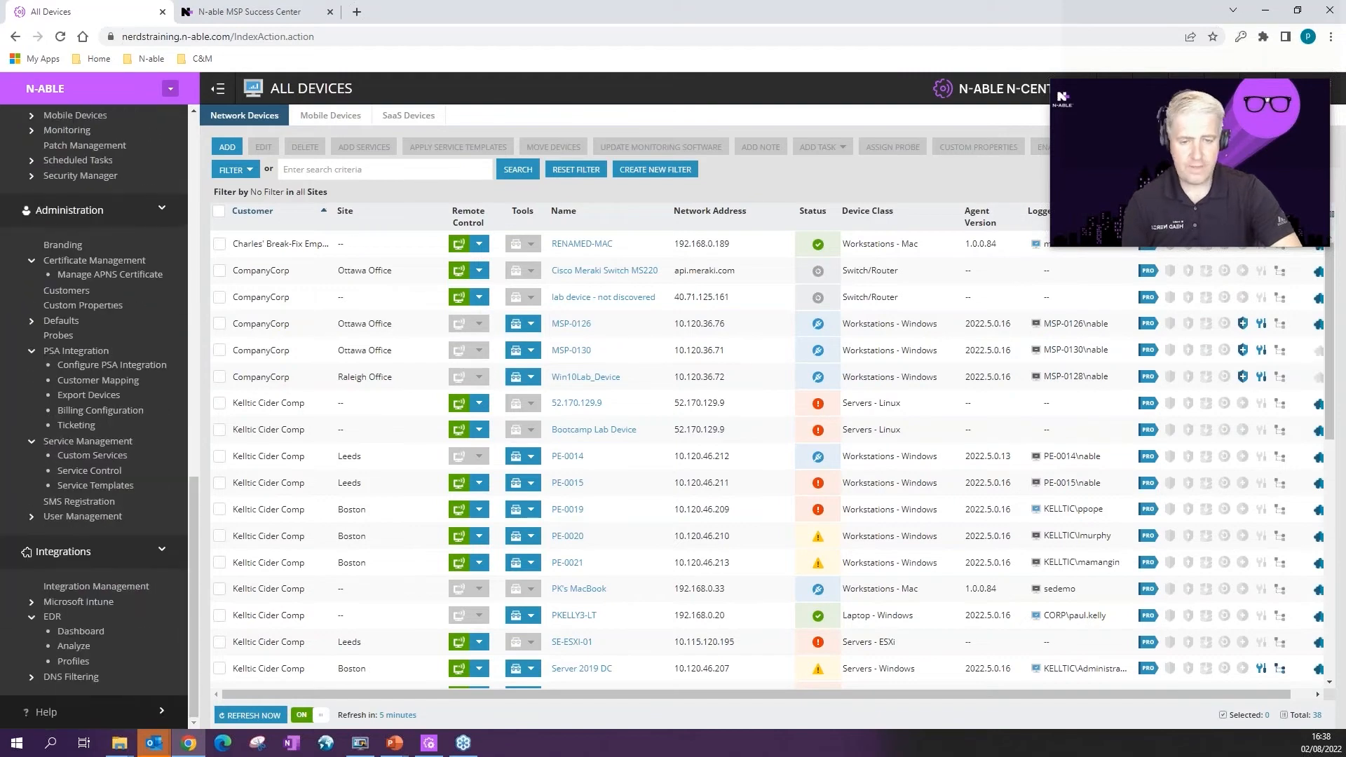
click(74, 663)
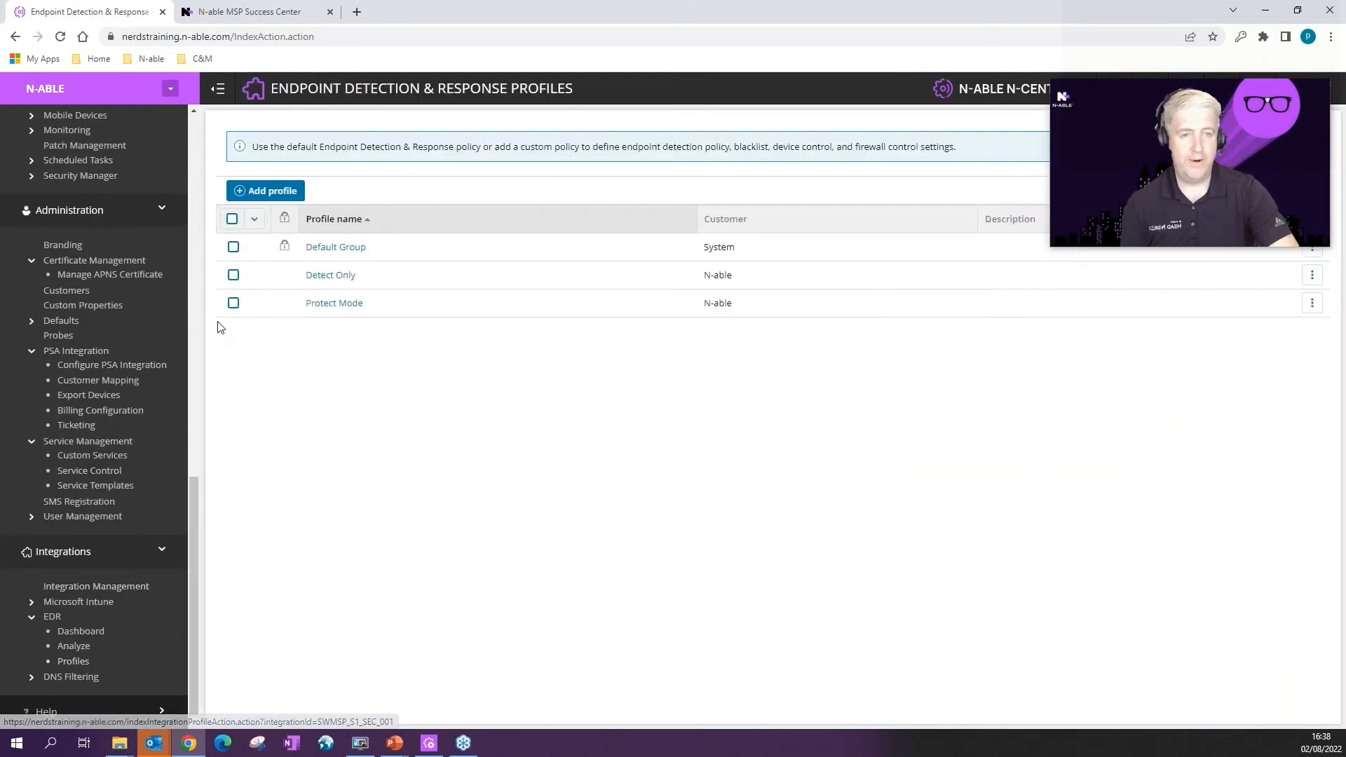
drag(304, 276, 363, 288)
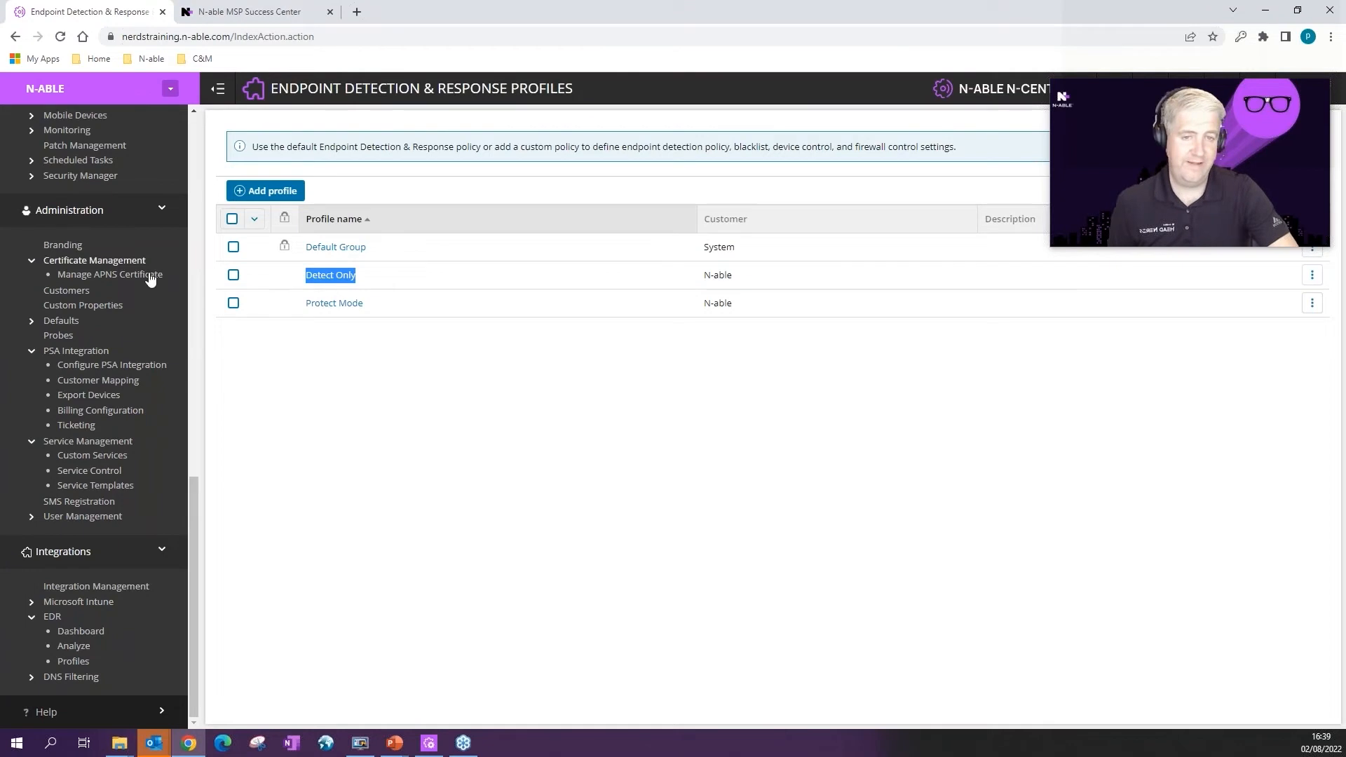
click(91, 307)
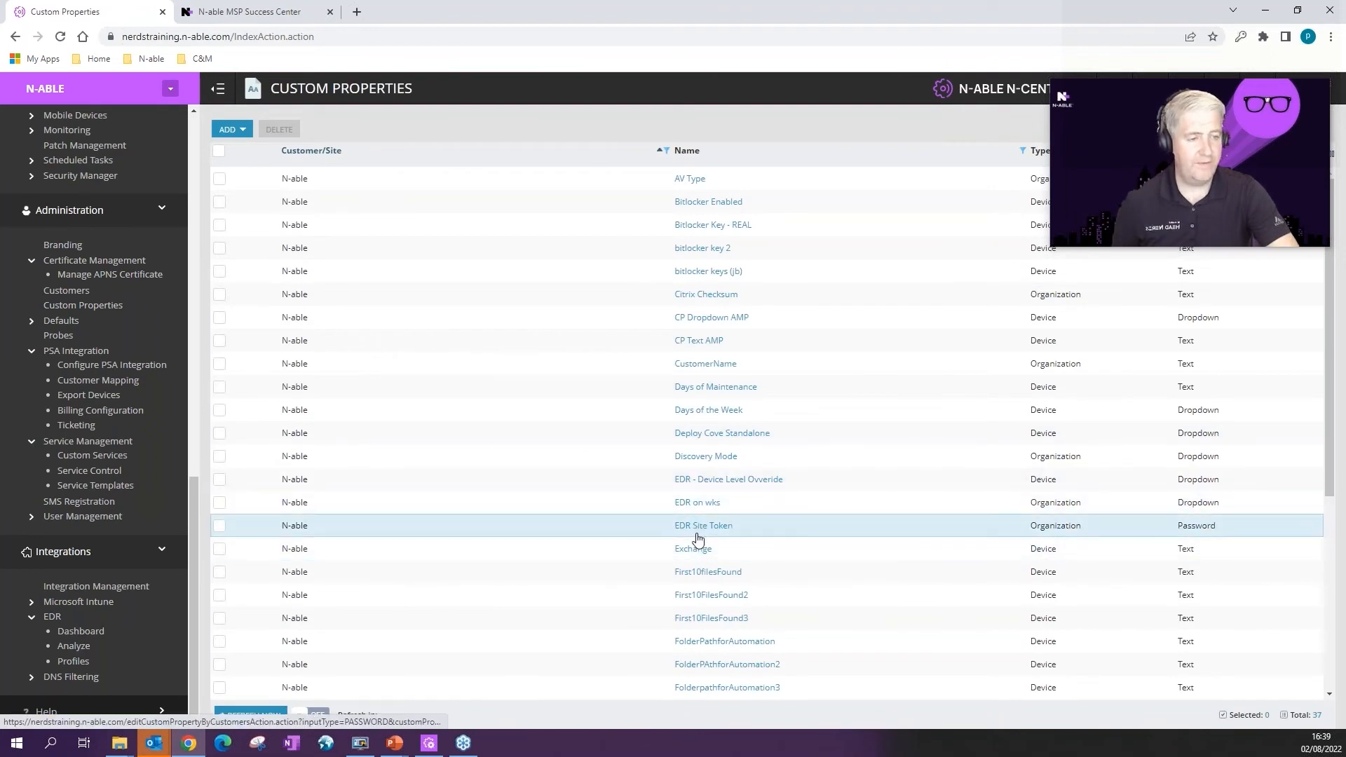
Step: Create a By Devices dropdown custom property named EDR Profile
click(229, 129)
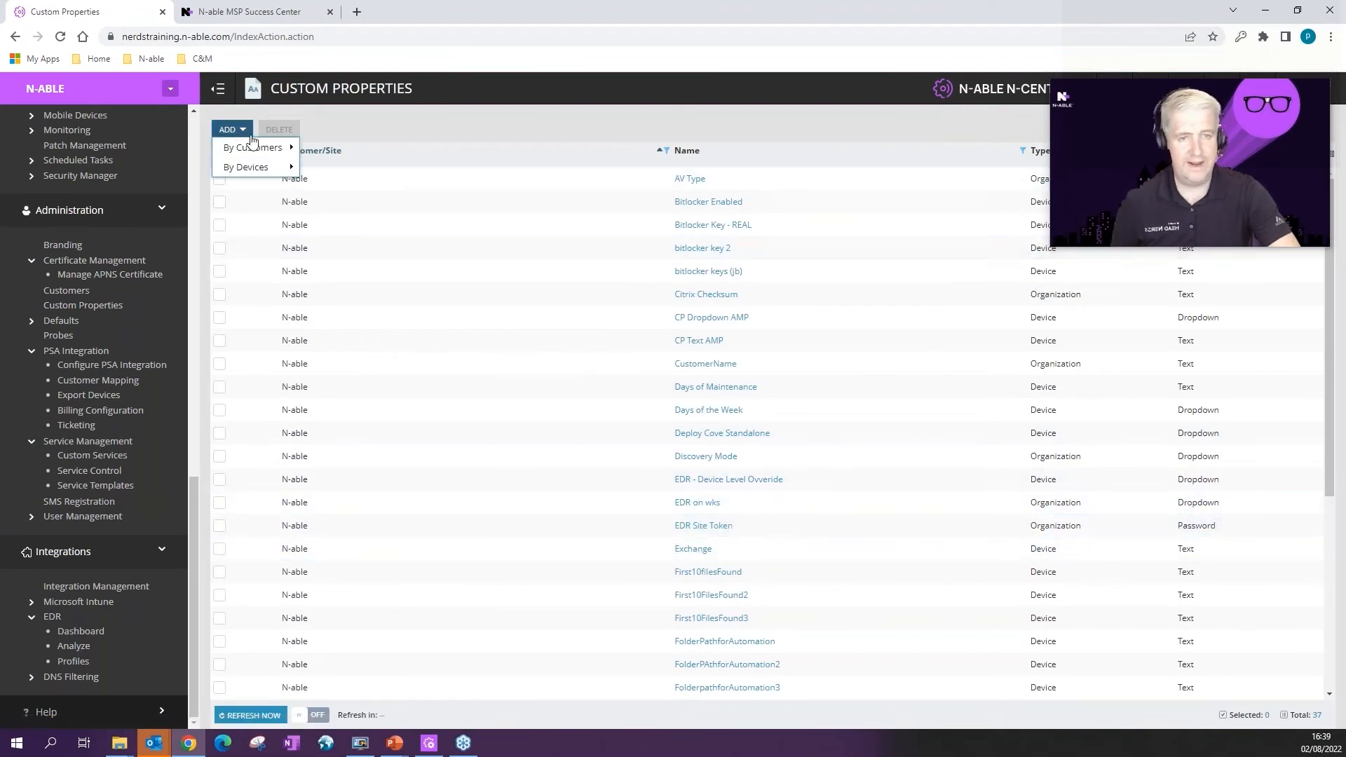
mouse_move(259, 175)
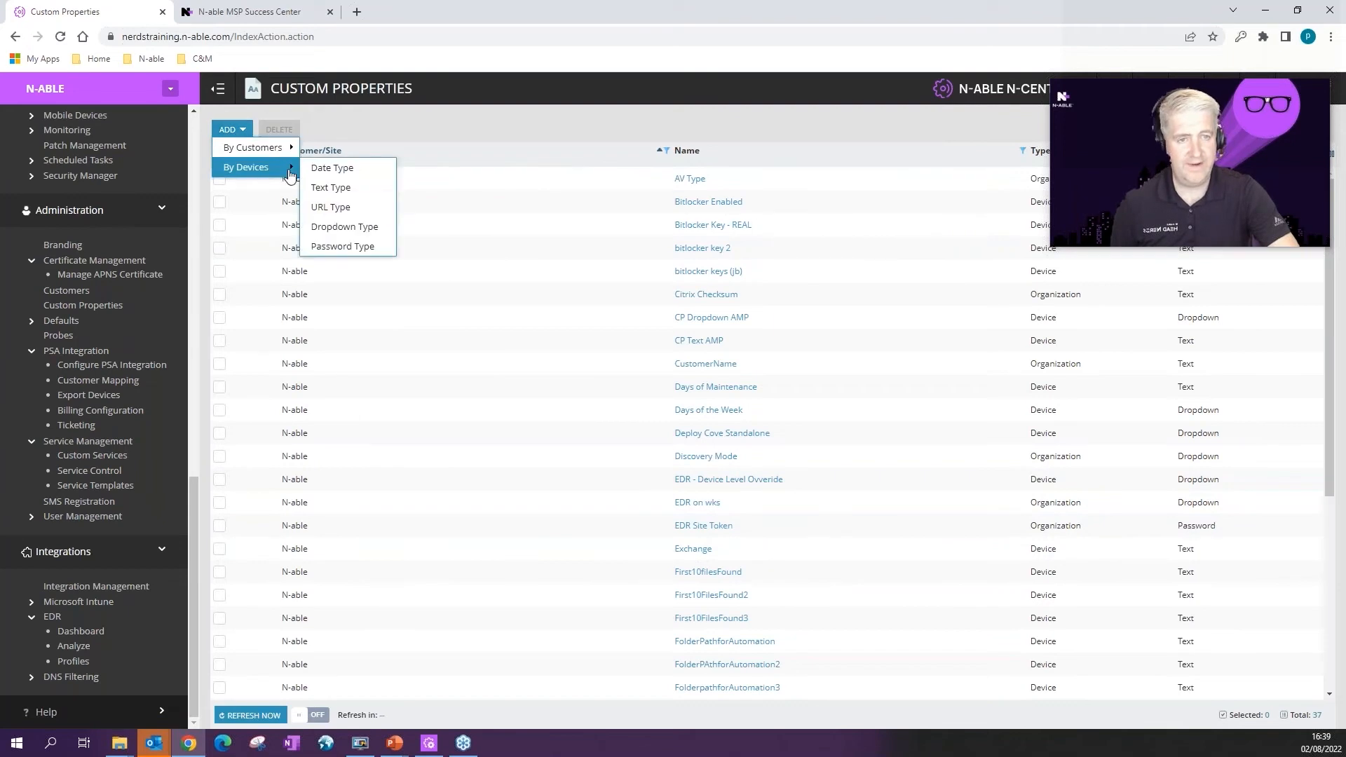
click(362, 232)
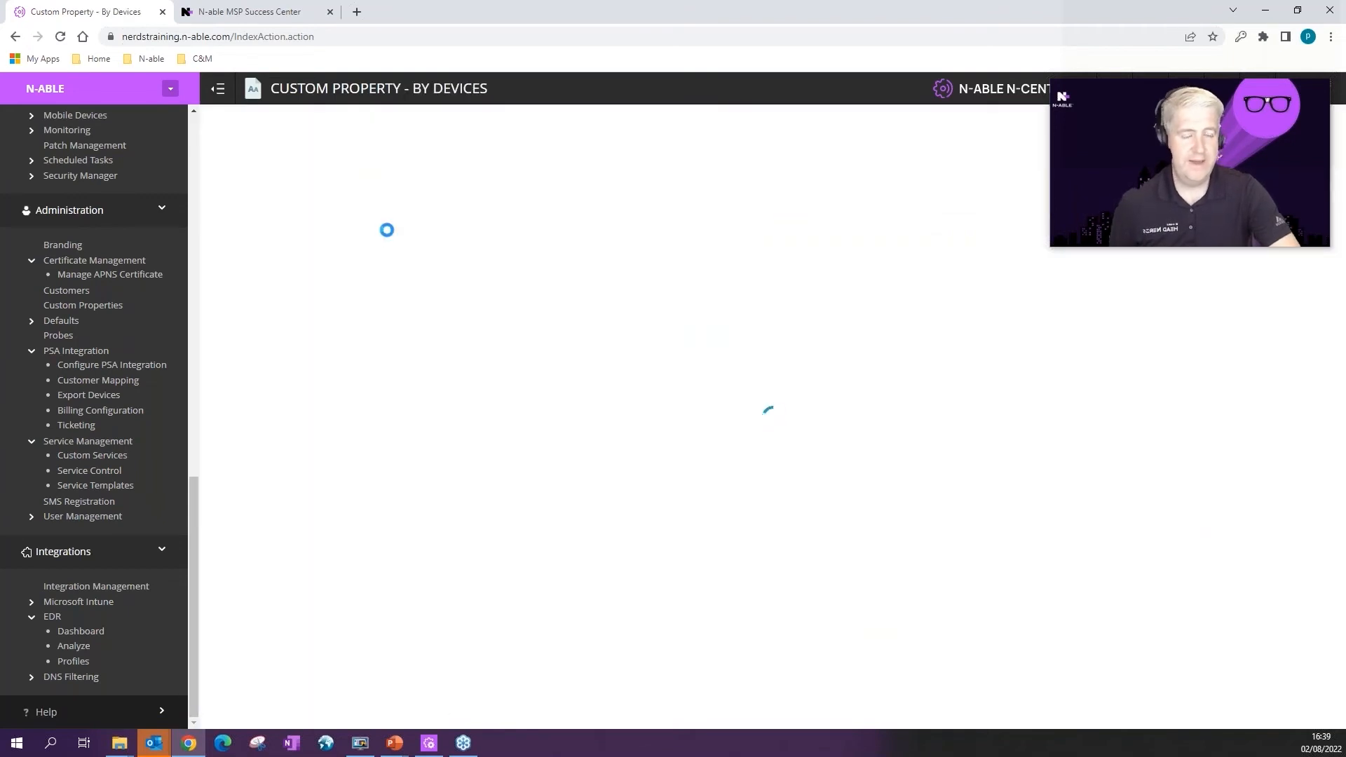
text(E)
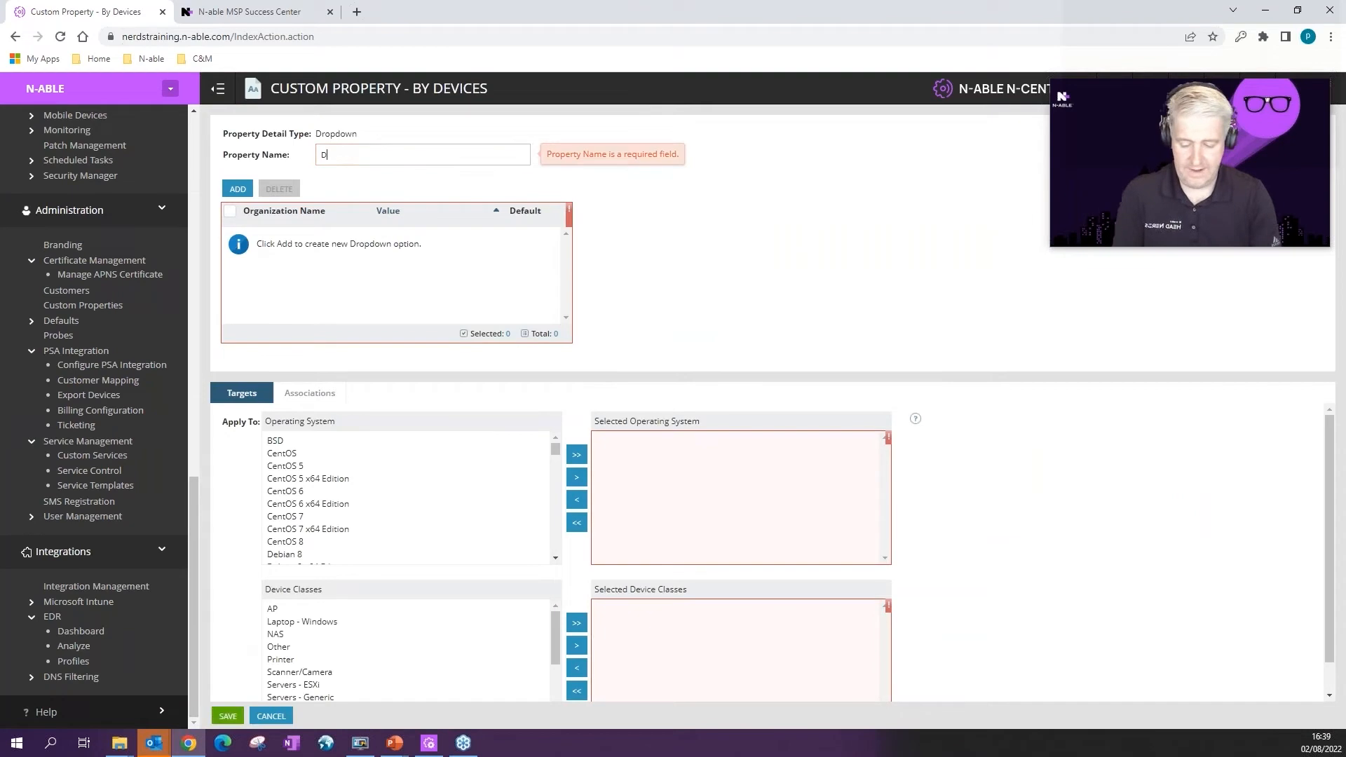
text(DR P)
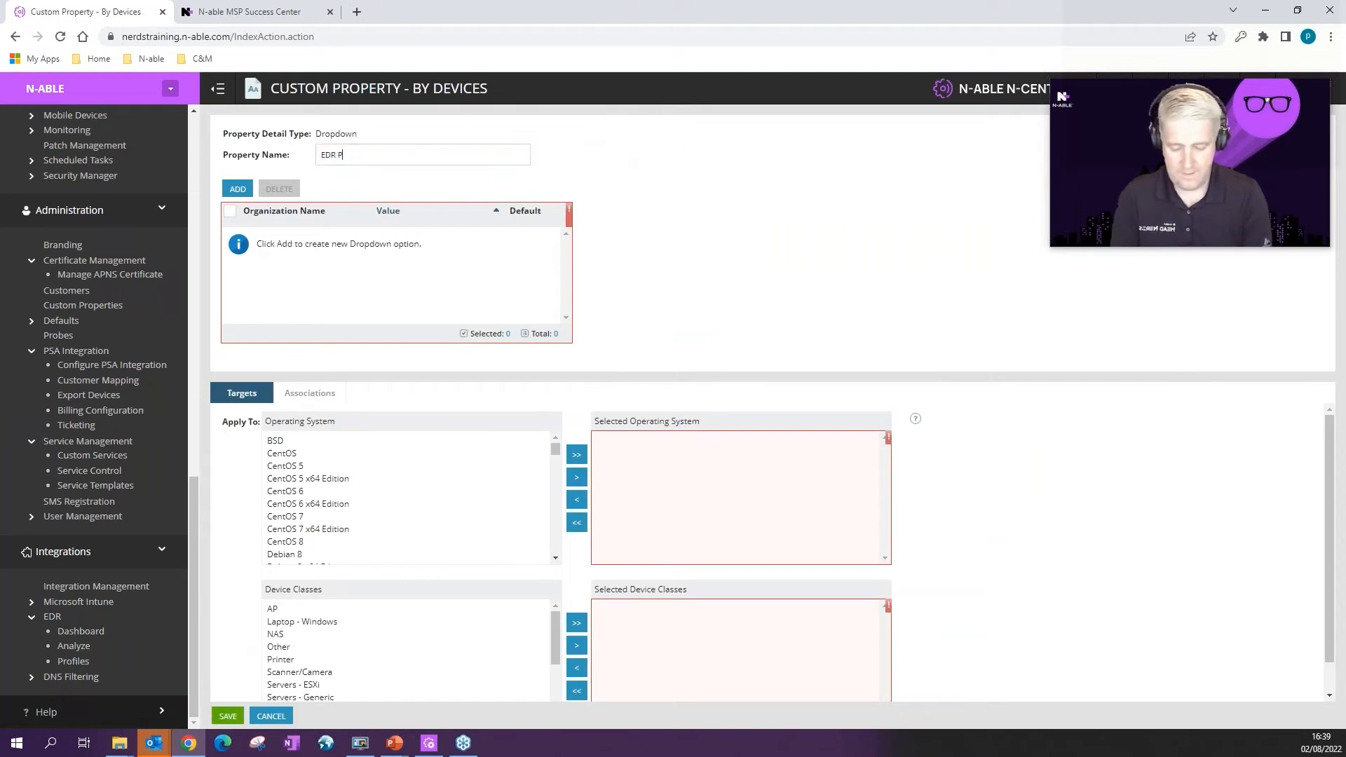
text(rofile)
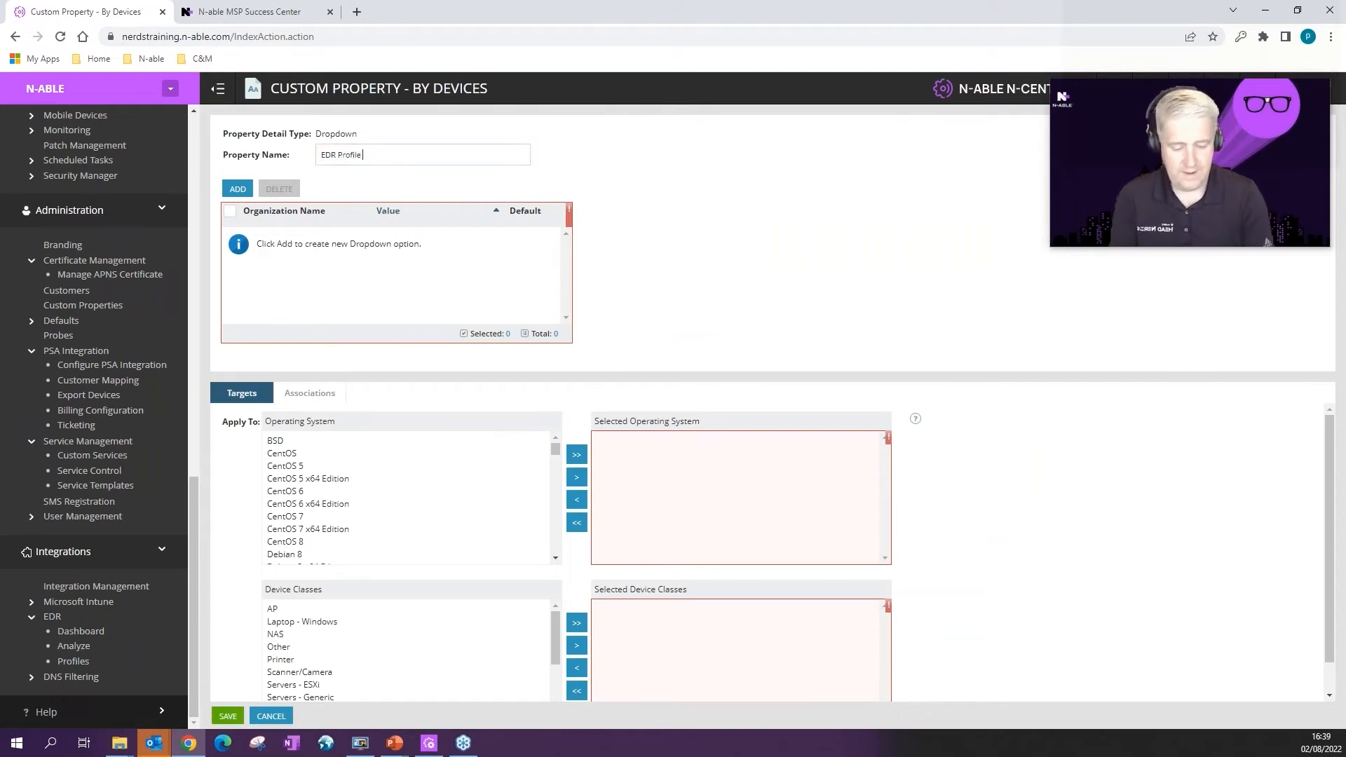
text( =)
key(BackSpace)
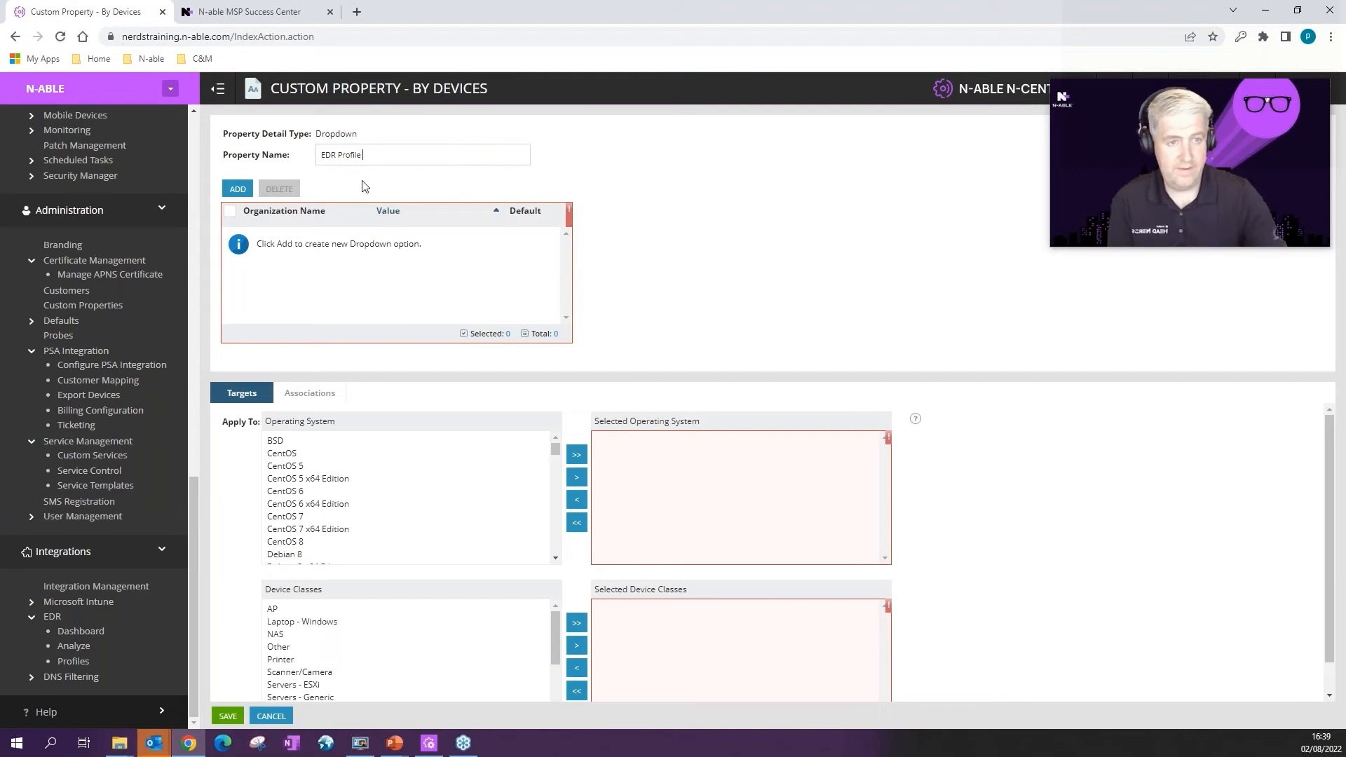
Step: Add the dropdown values Not Set, Detect Only and Protect Mode
click(246, 192)
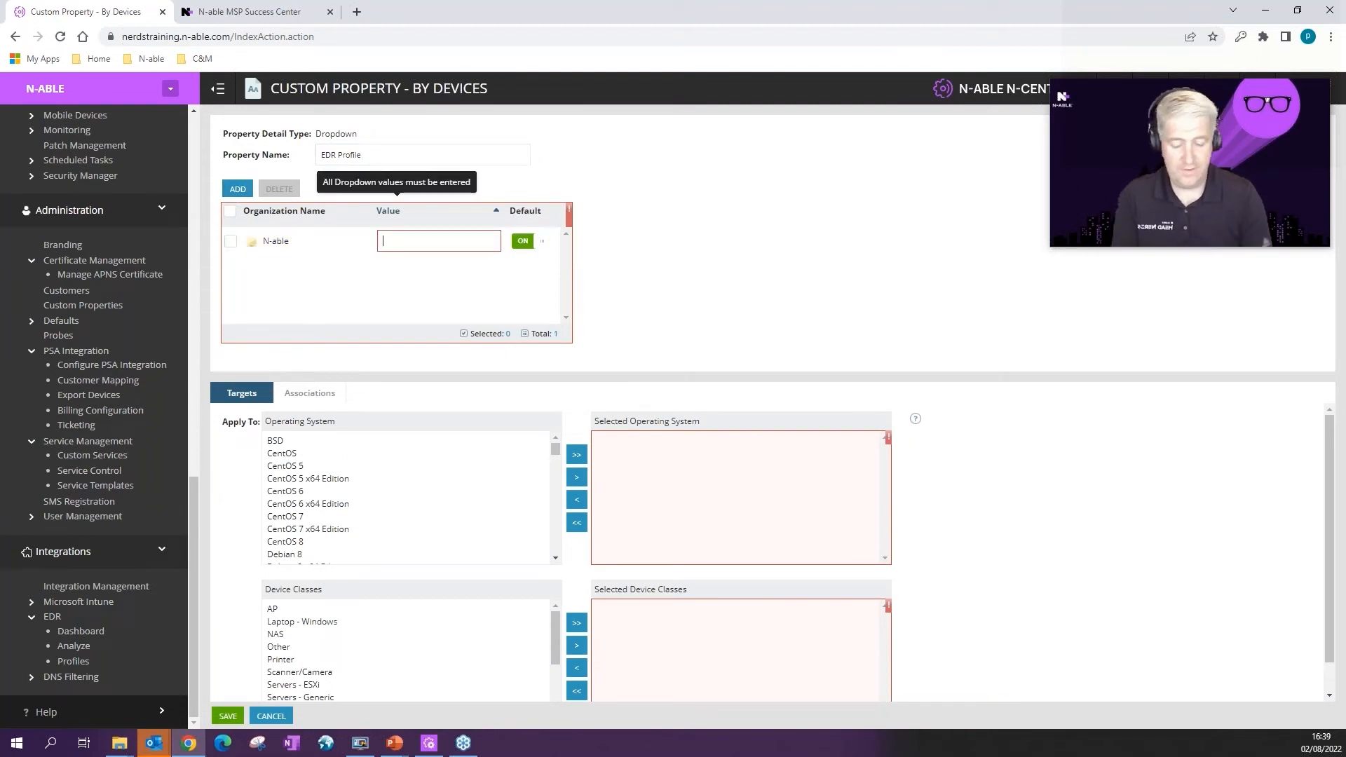
text(Not Set)
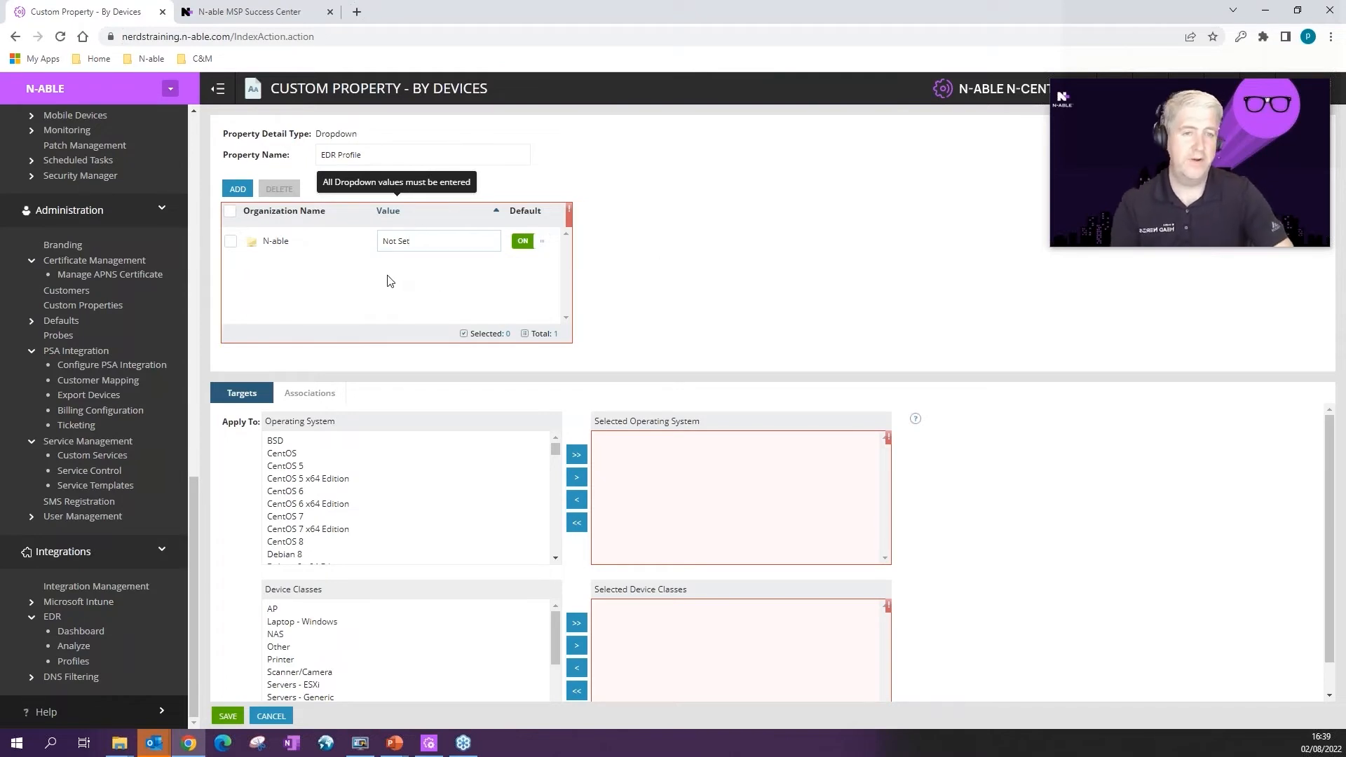
click(238, 189)
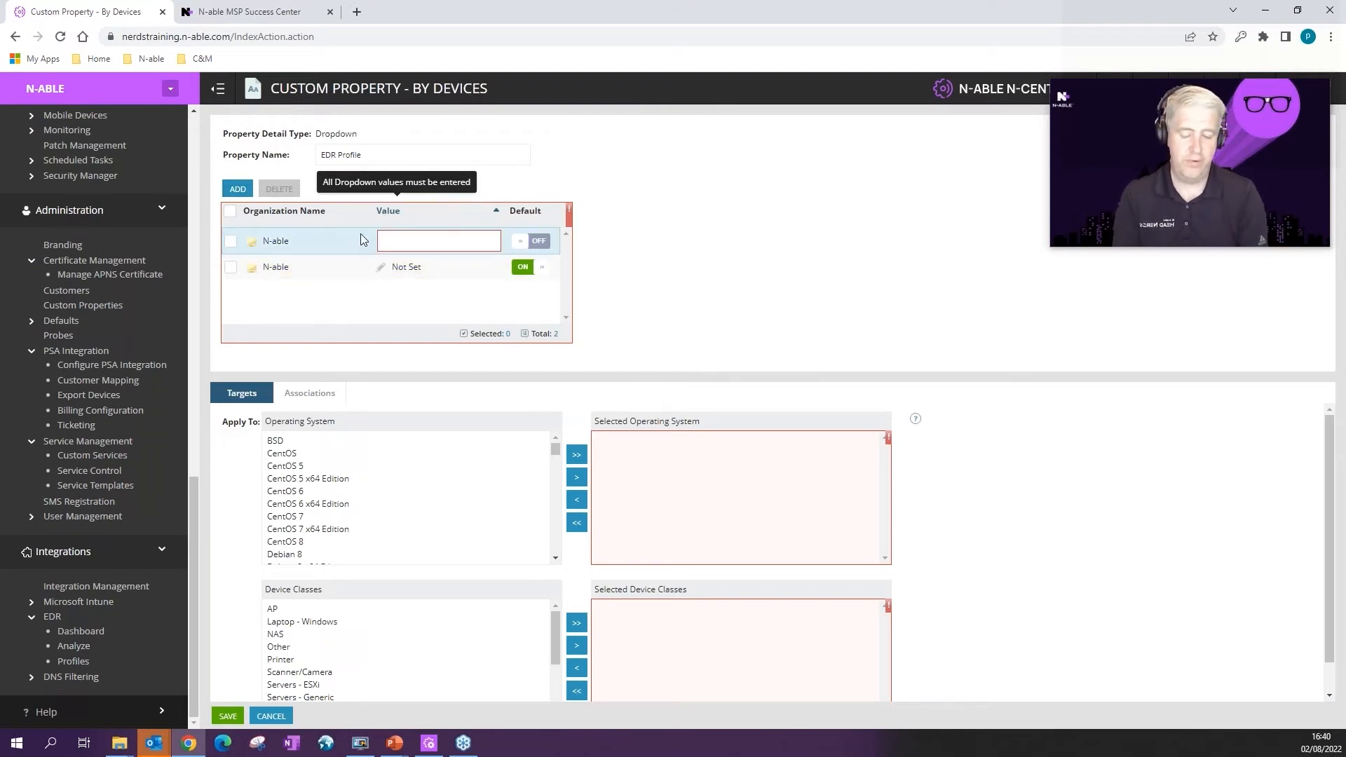
text(Detect Only)
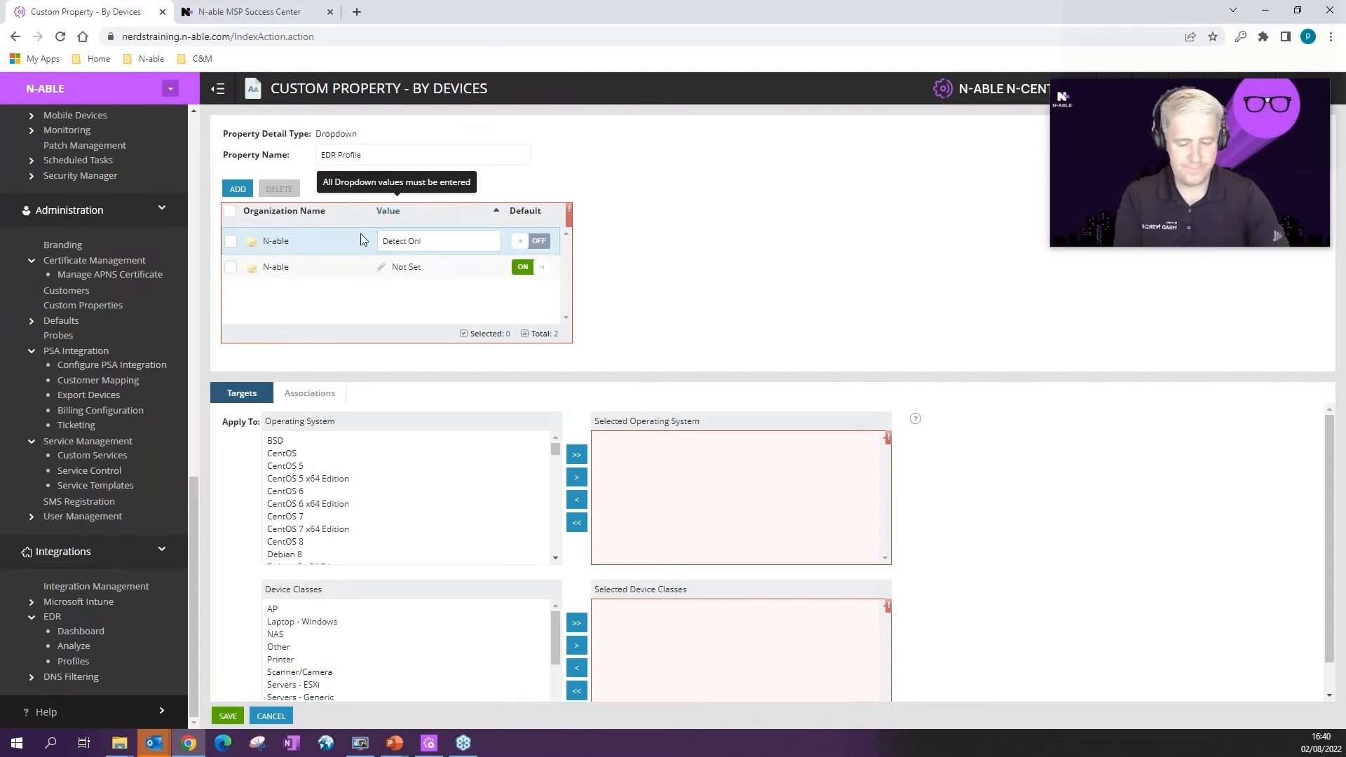
click(238, 189)
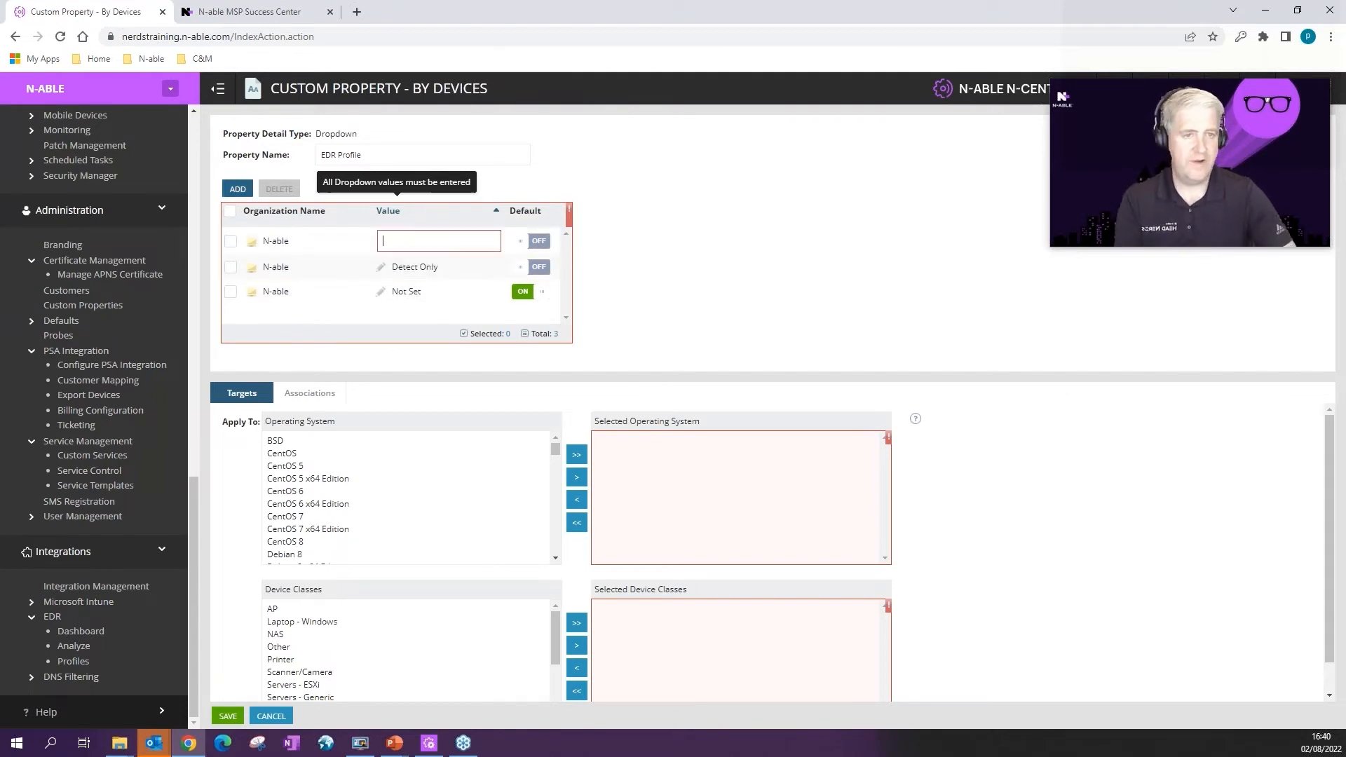
text(Protec)
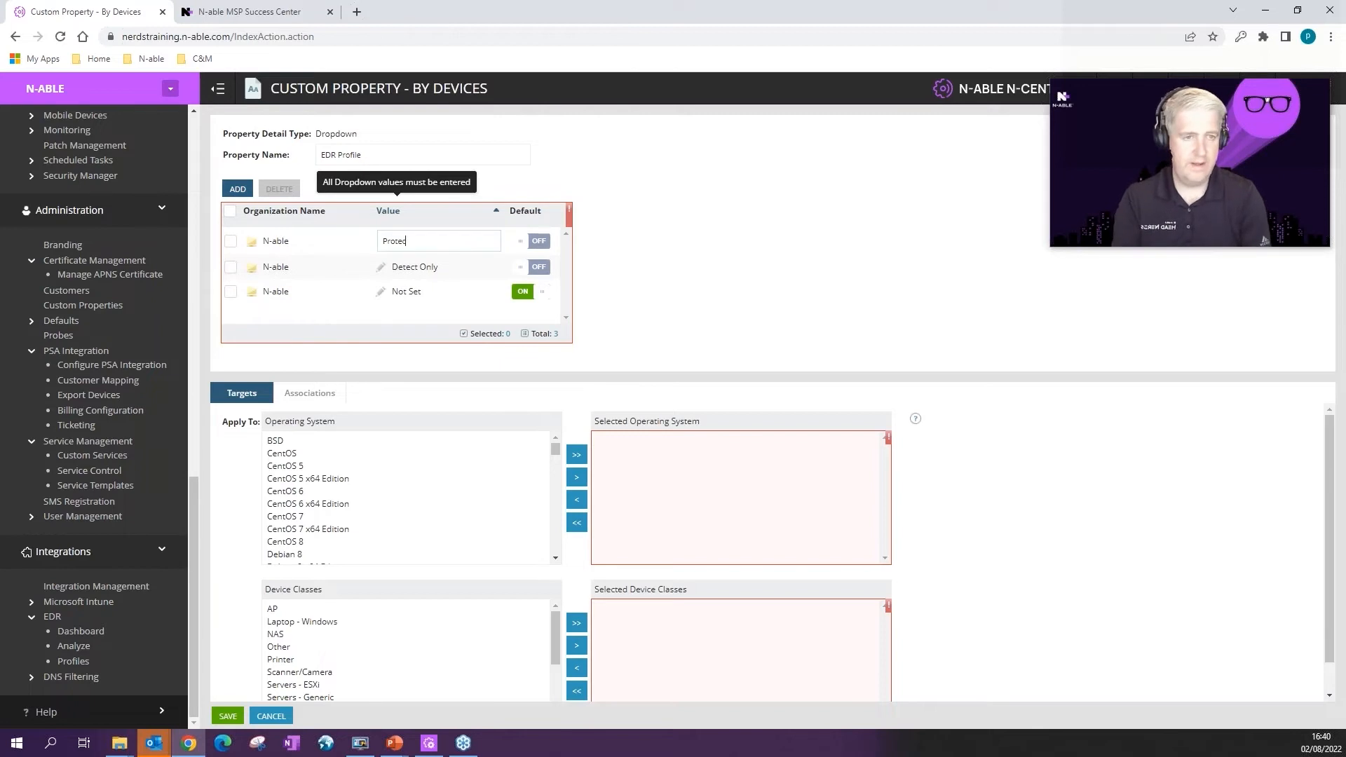
text(t Mode)
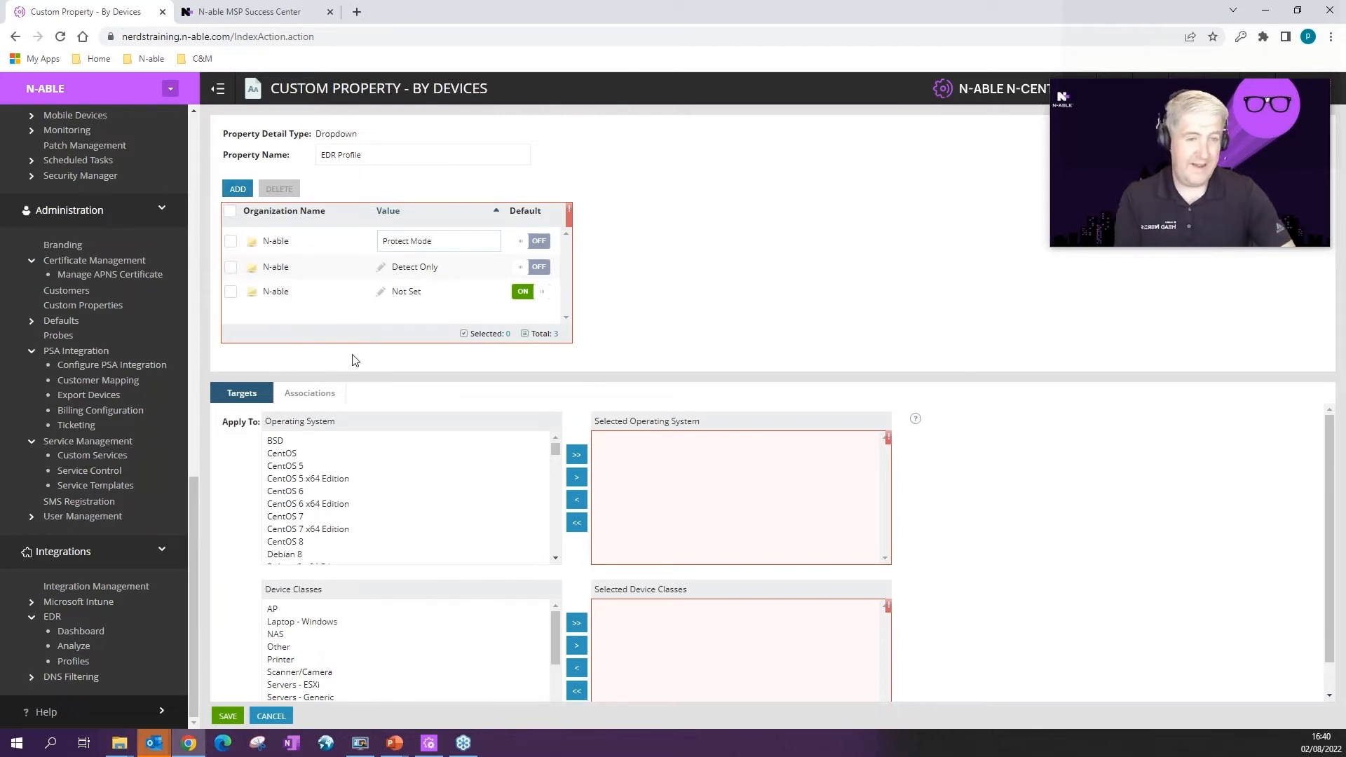
Step: Add Laptop - Windows to the property's selected device classes
scroll(390, 500, down, 10)
scroll(390, 500, down, 5)
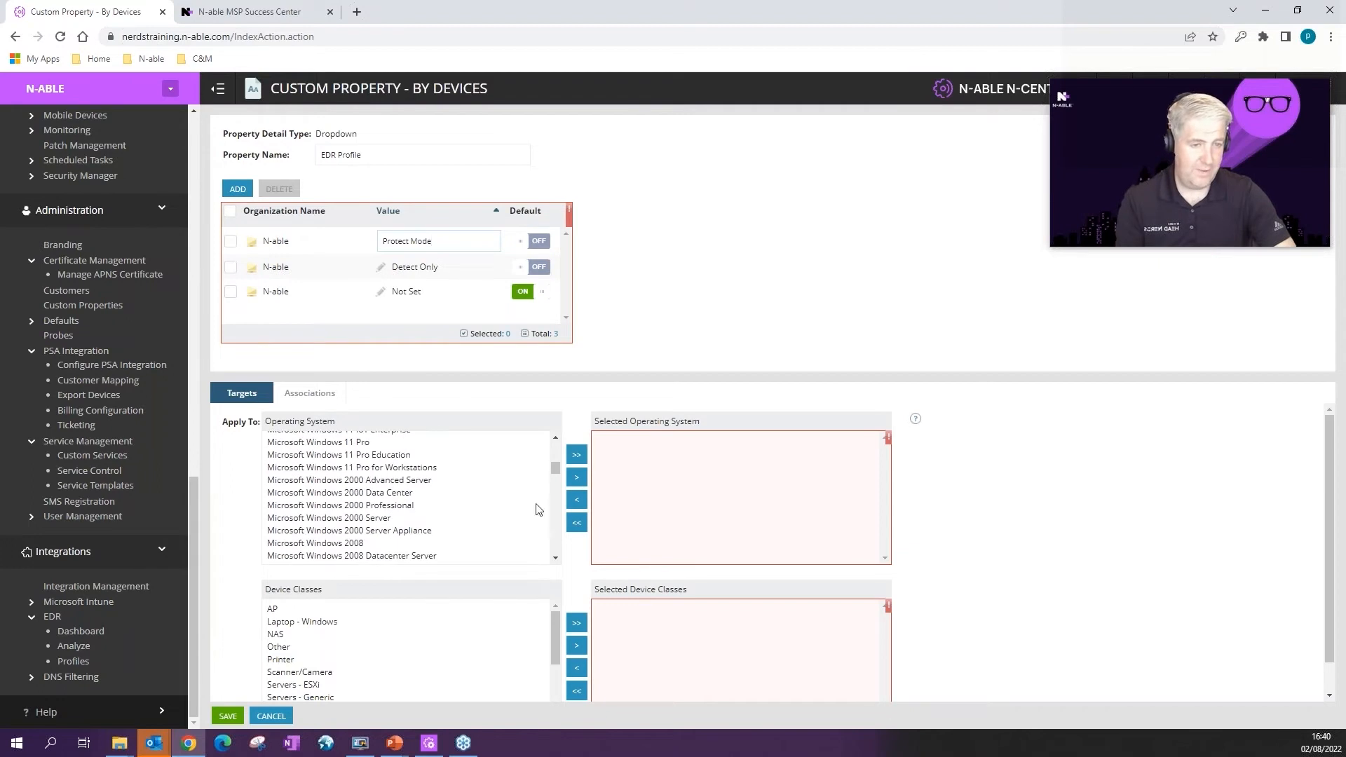
scroll(938, 534, down, 2)
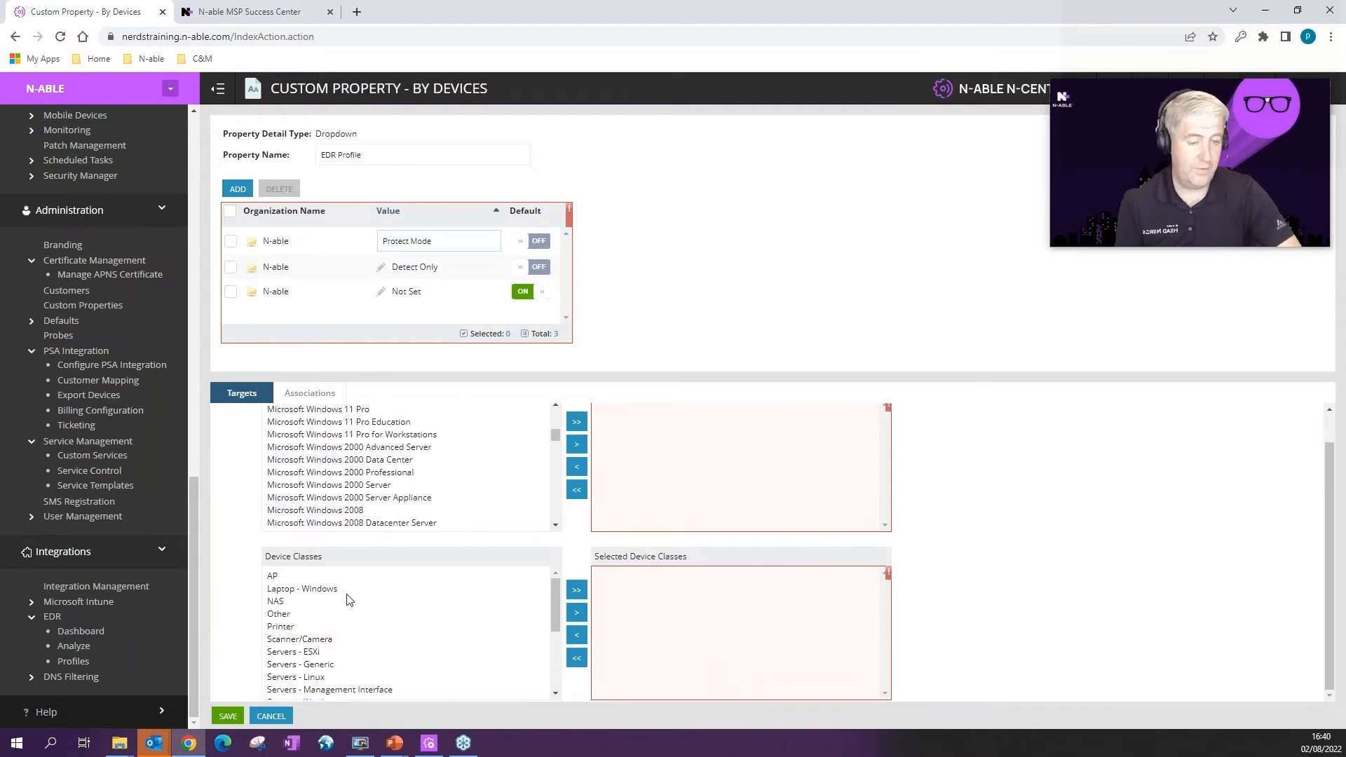
click(327, 589)
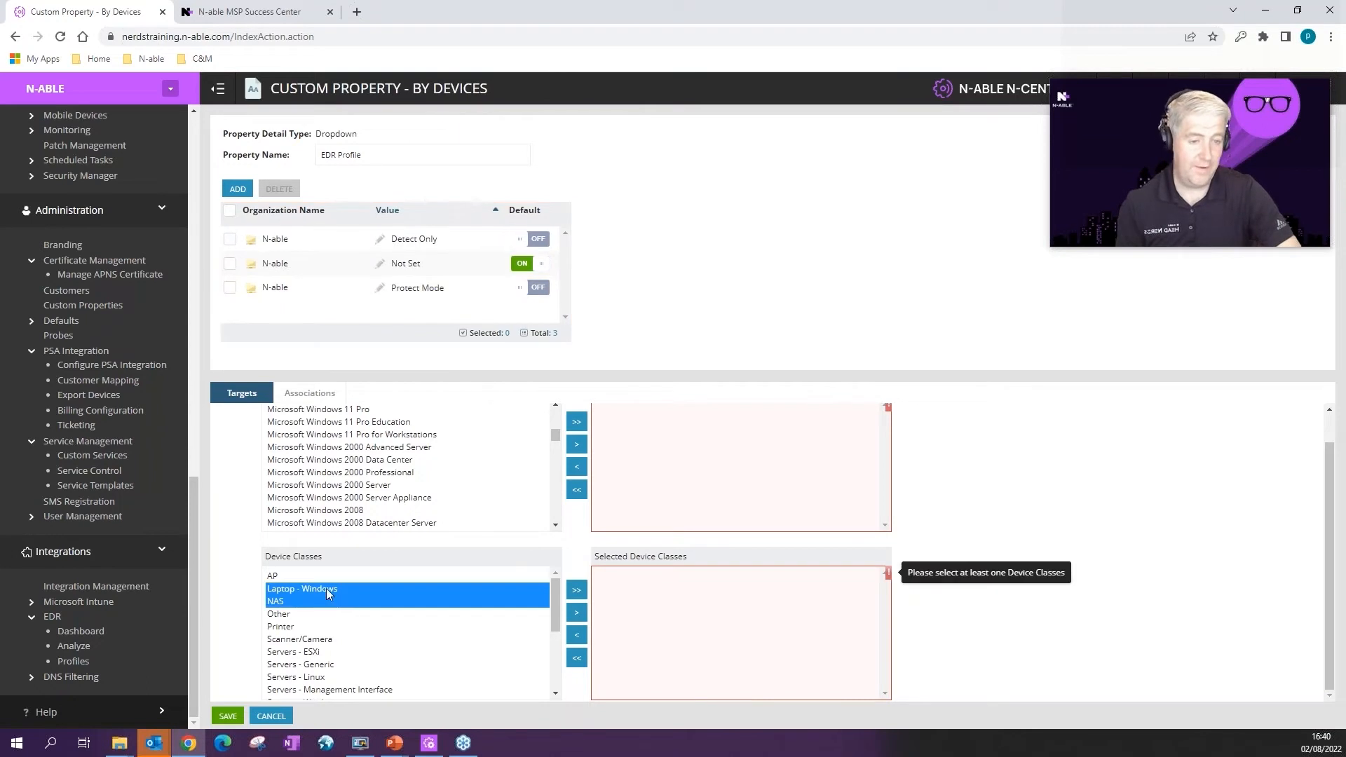
click(585, 615)
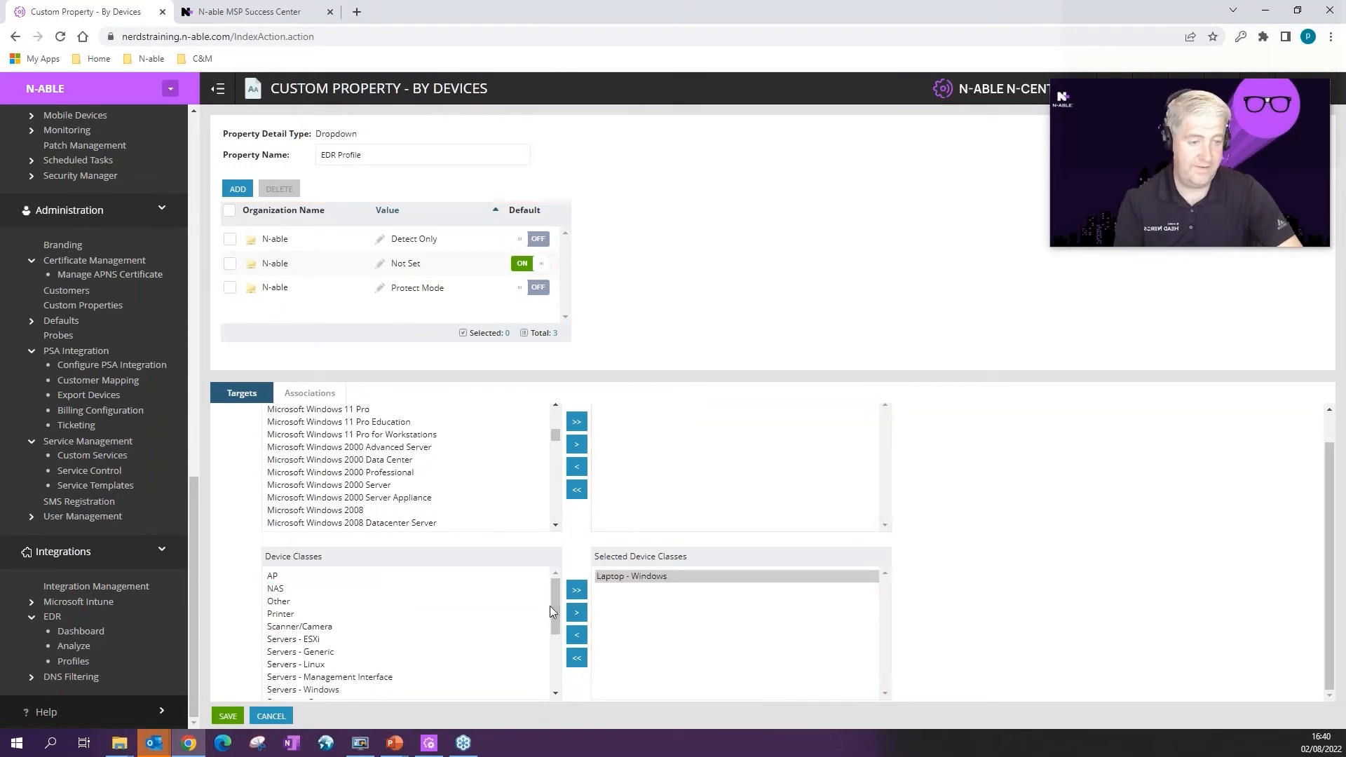
Step: Add Workstations - Windows, Workstations - Mac and Servers - Windows as targets, then save
drag(555, 608, 559, 684)
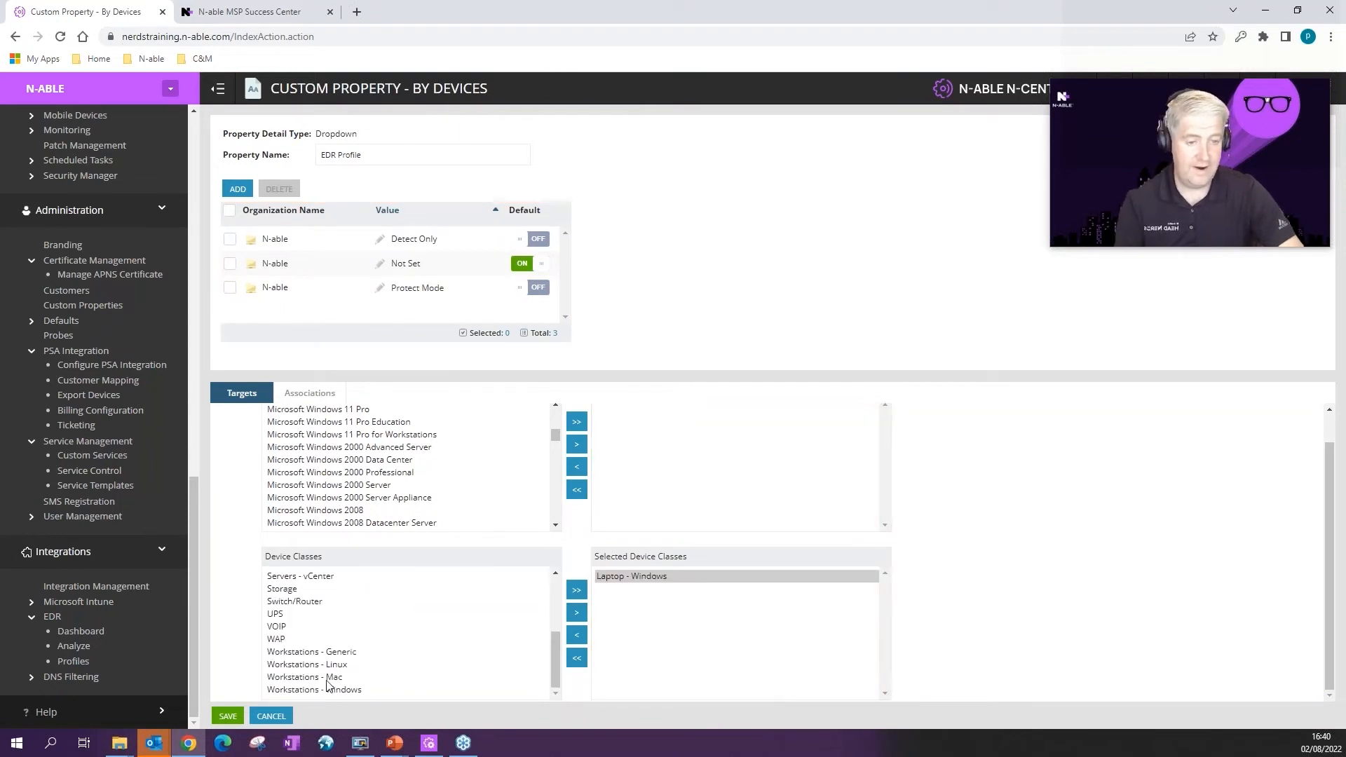
click(326, 690)
shift+click(326, 678)
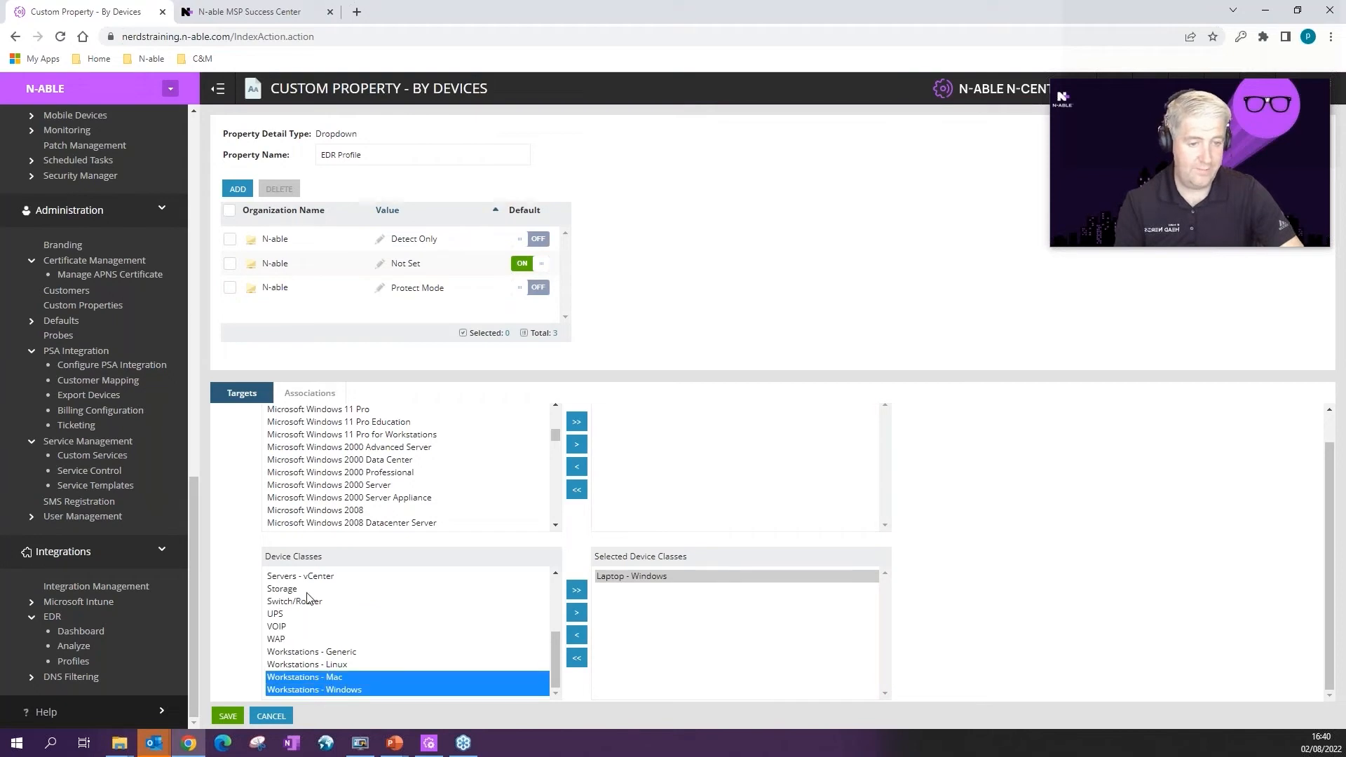
scroll(315, 617, up, 2)
ctrl+click(321, 635)
click(576, 612)
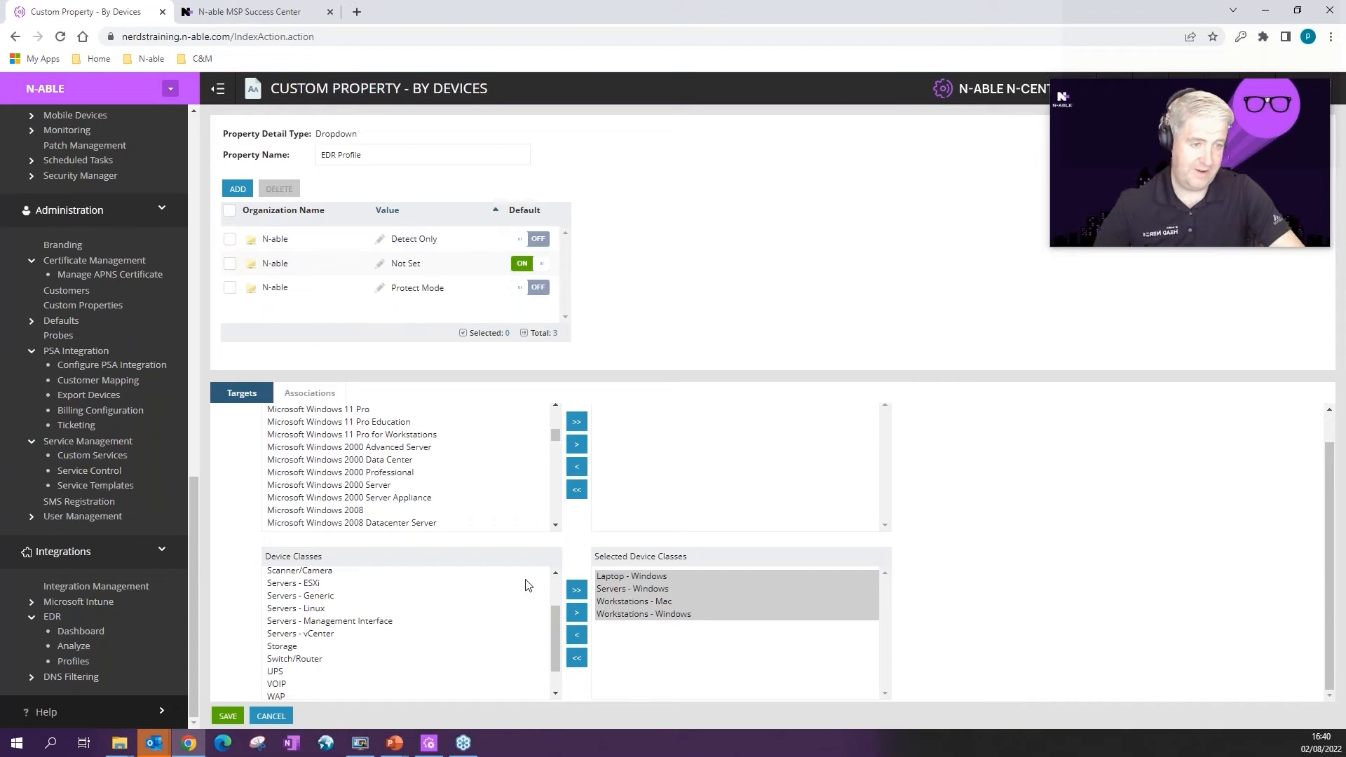
click(227, 716)
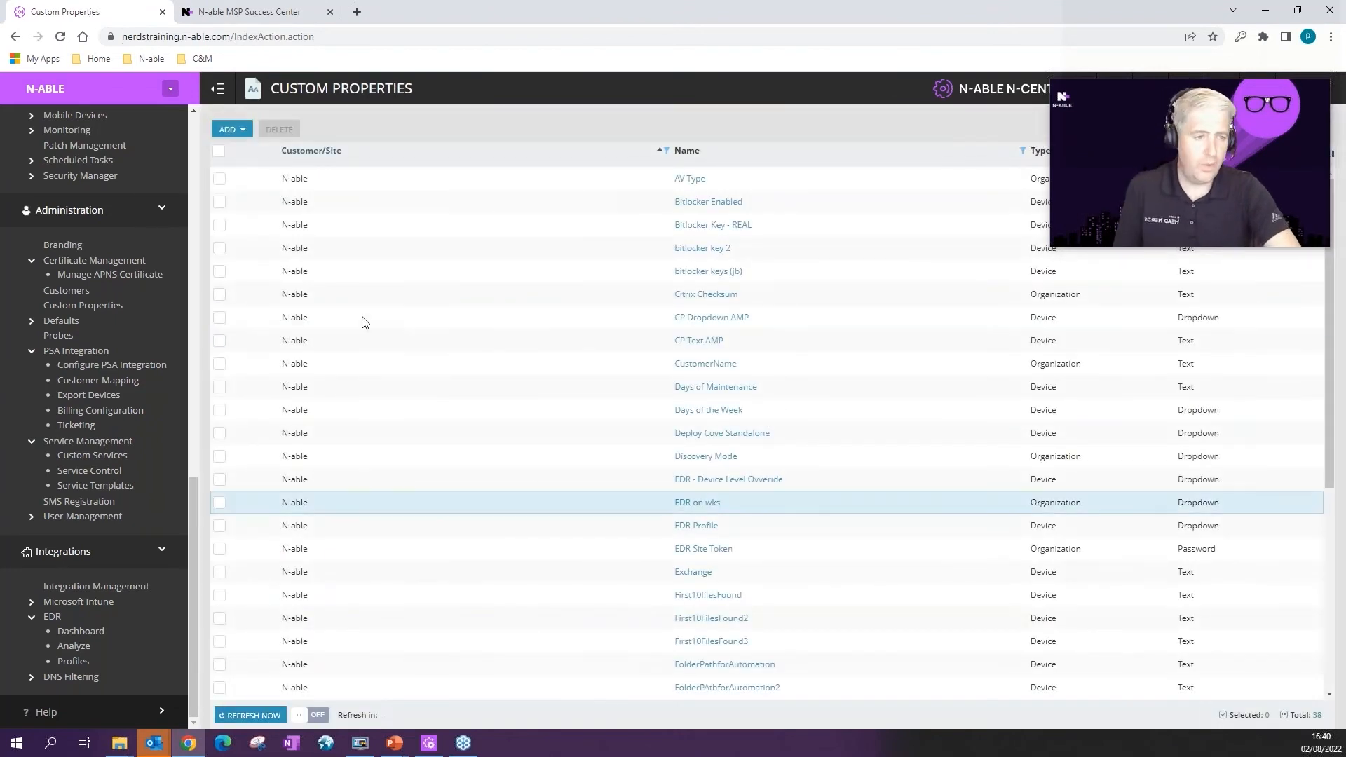
Step: Start a new device filter named EDR Profile - Dectect Only, available to Everyone
scroll(63, 629, up, 5)
scroll(64, 630, down, 2)
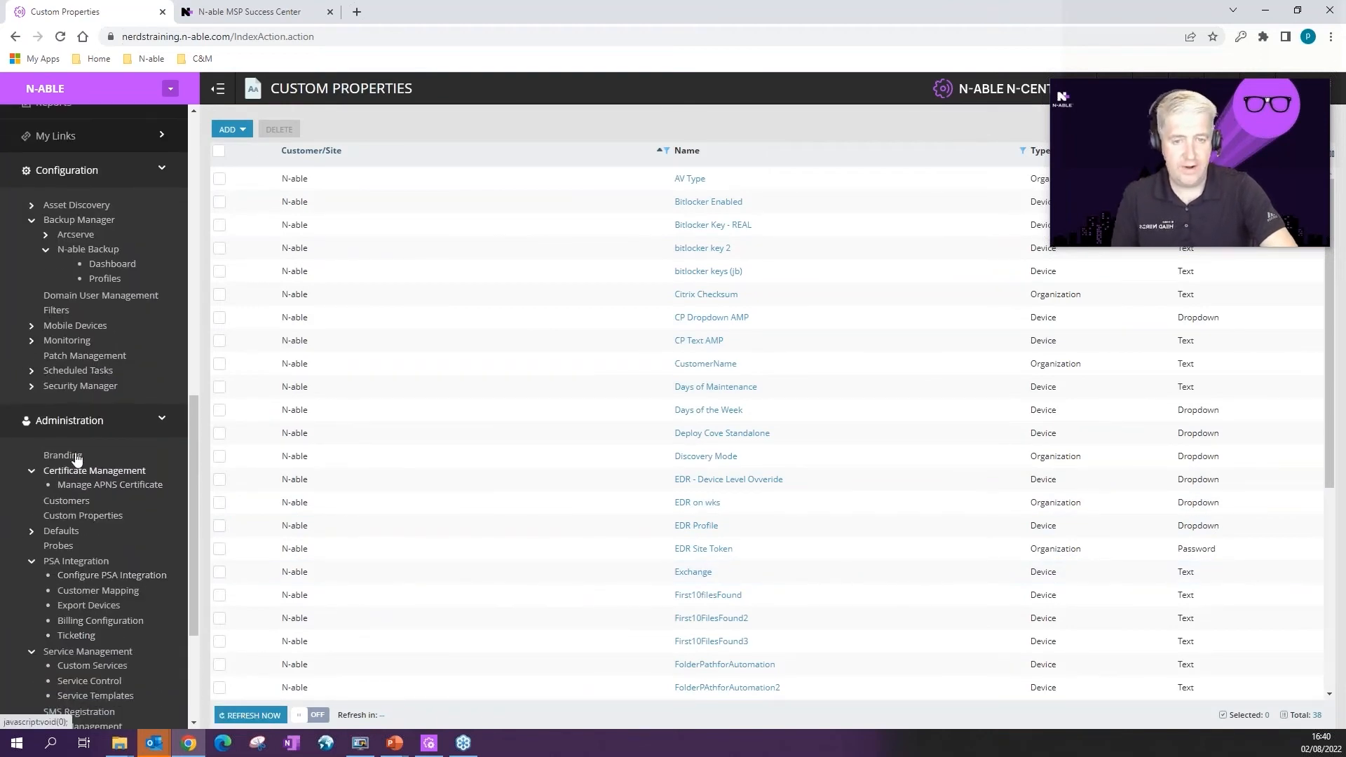
click(55, 311)
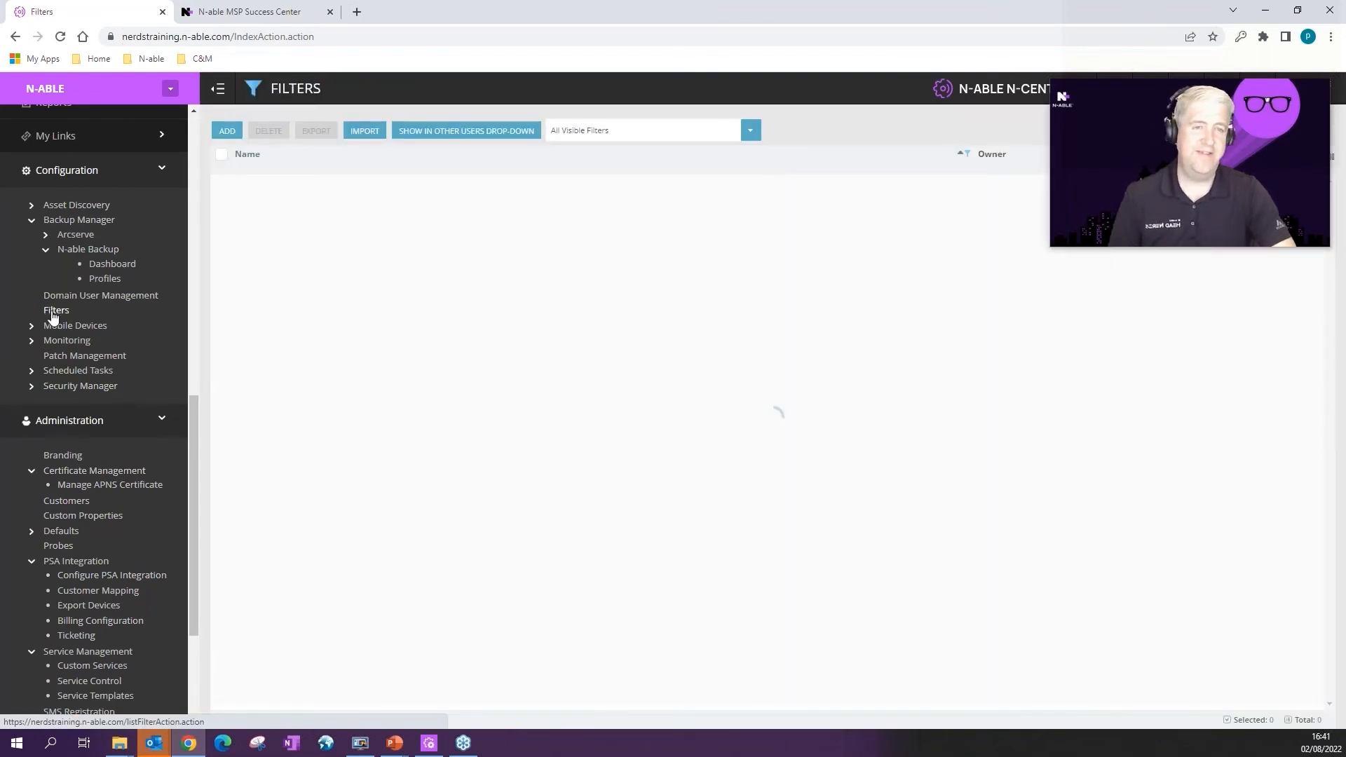
click(227, 130)
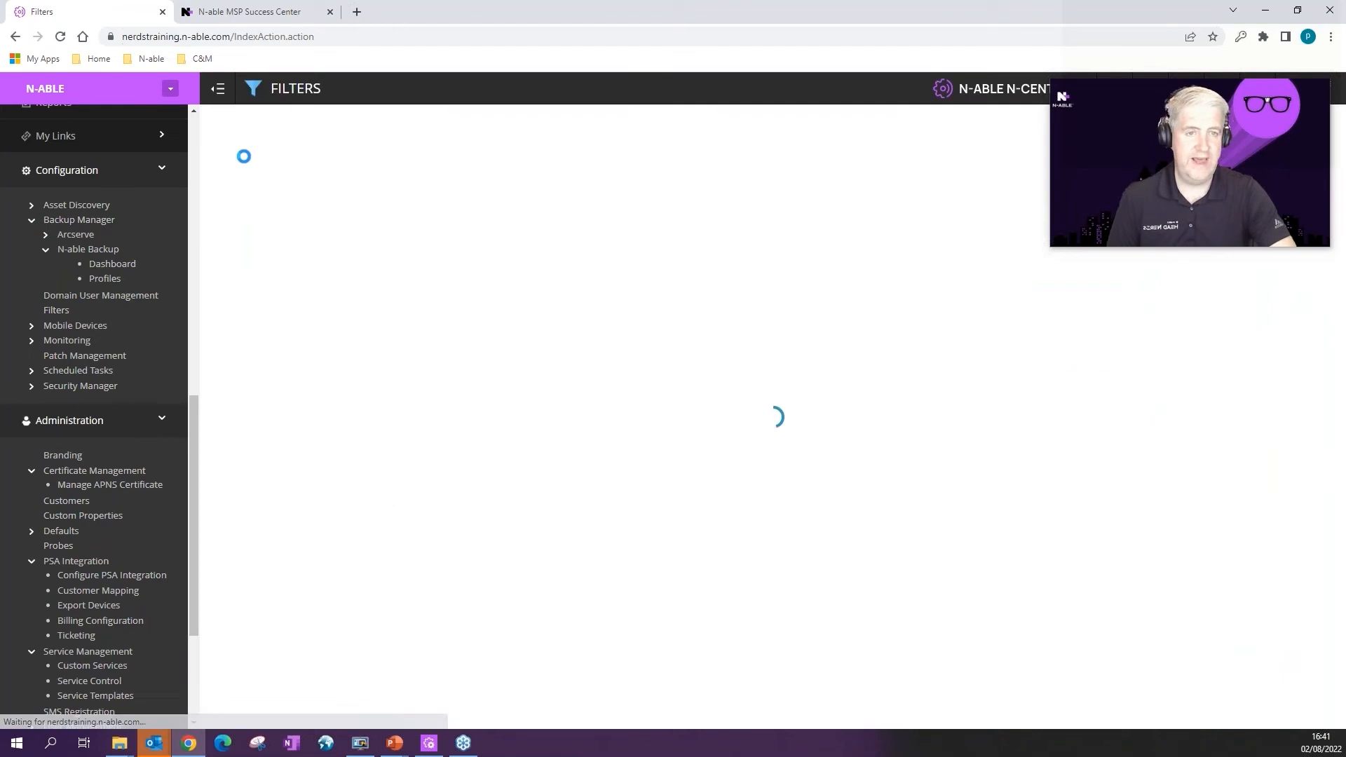
text(EDR Profile - Dectect Only)
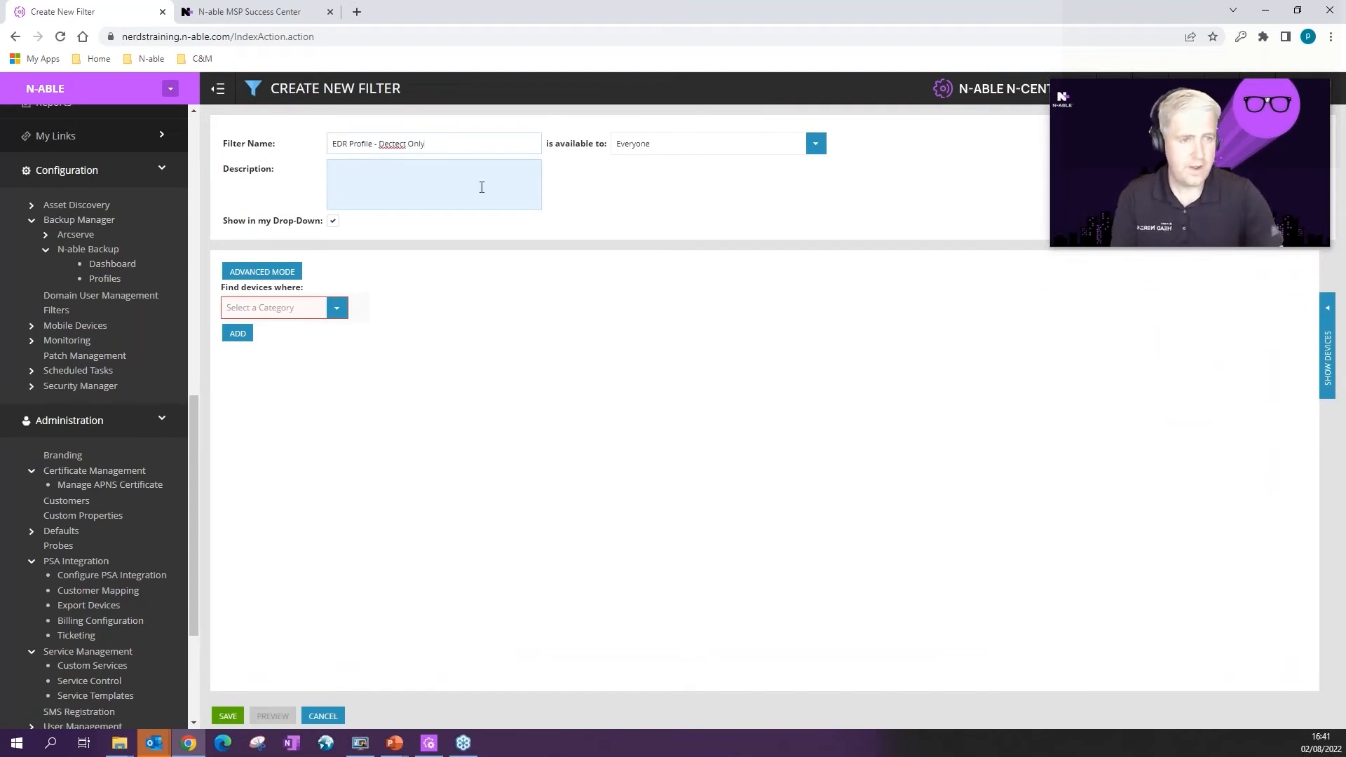
click(627, 142)
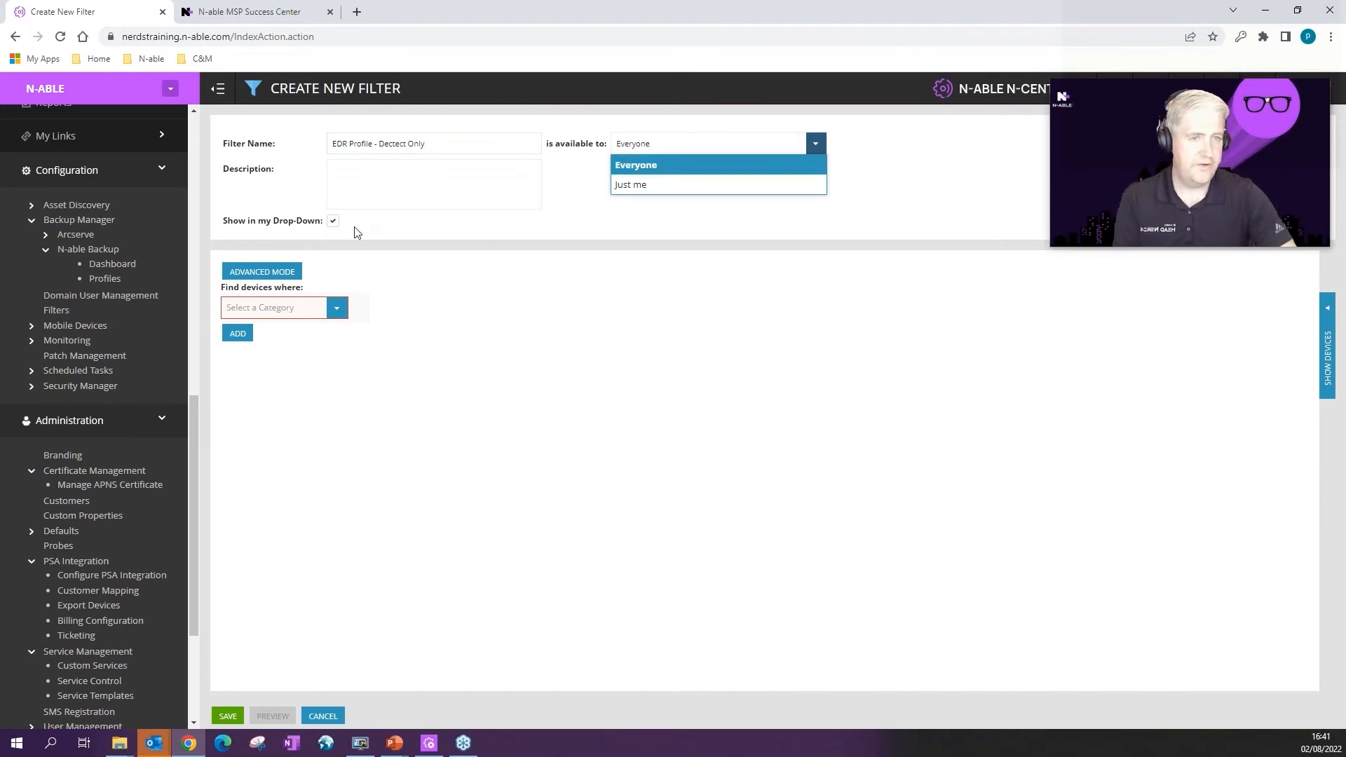
click(371, 219)
Step: Set the criterion Device > Custom Device Property > EDR Profile EQUAL TO Detect Only
click(335, 309)
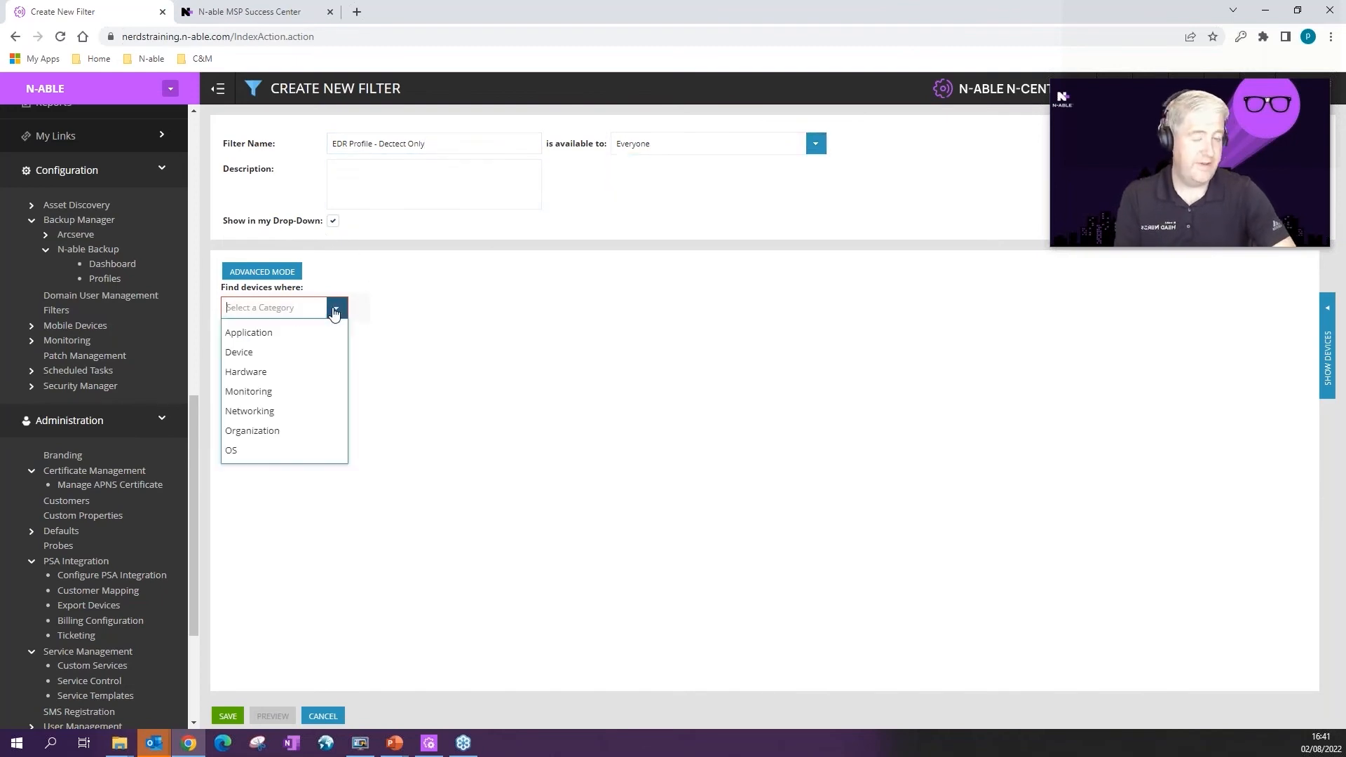
click(242, 352)
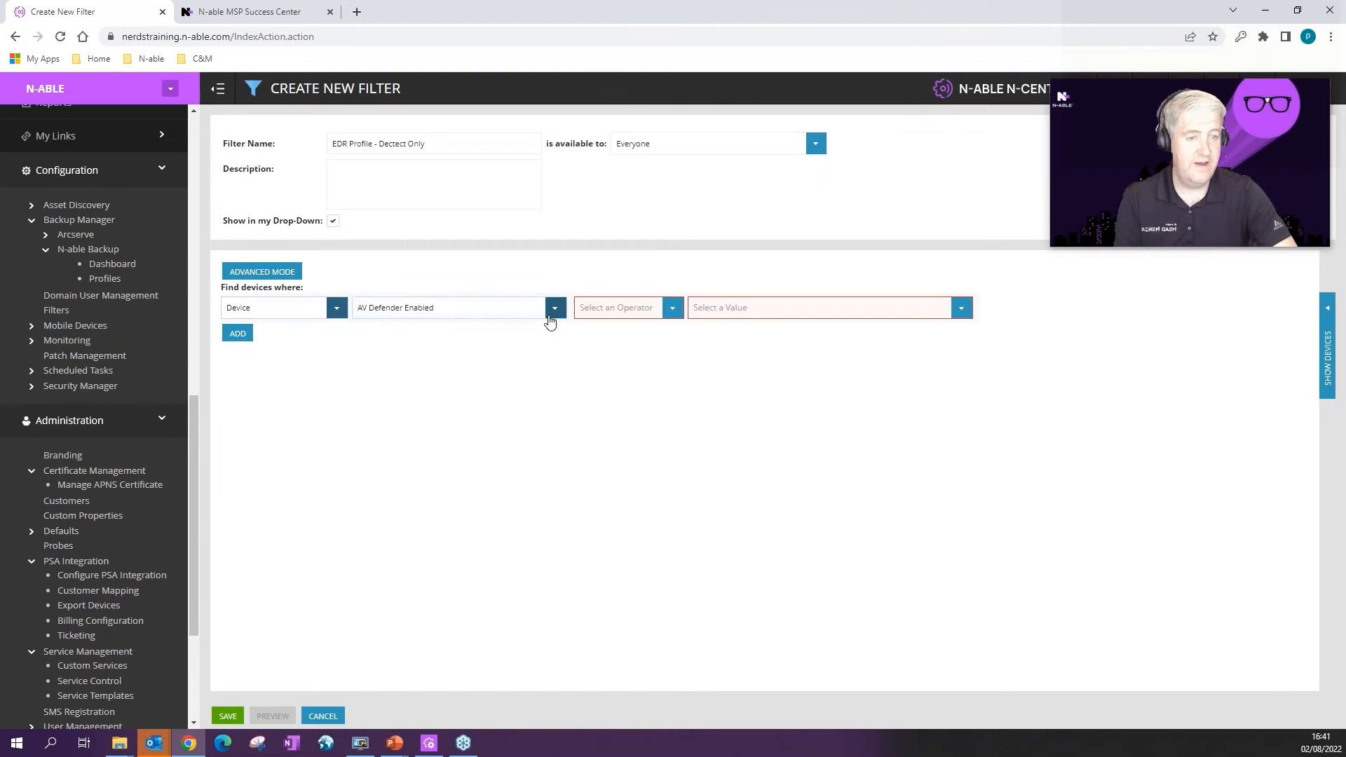
click(554, 312)
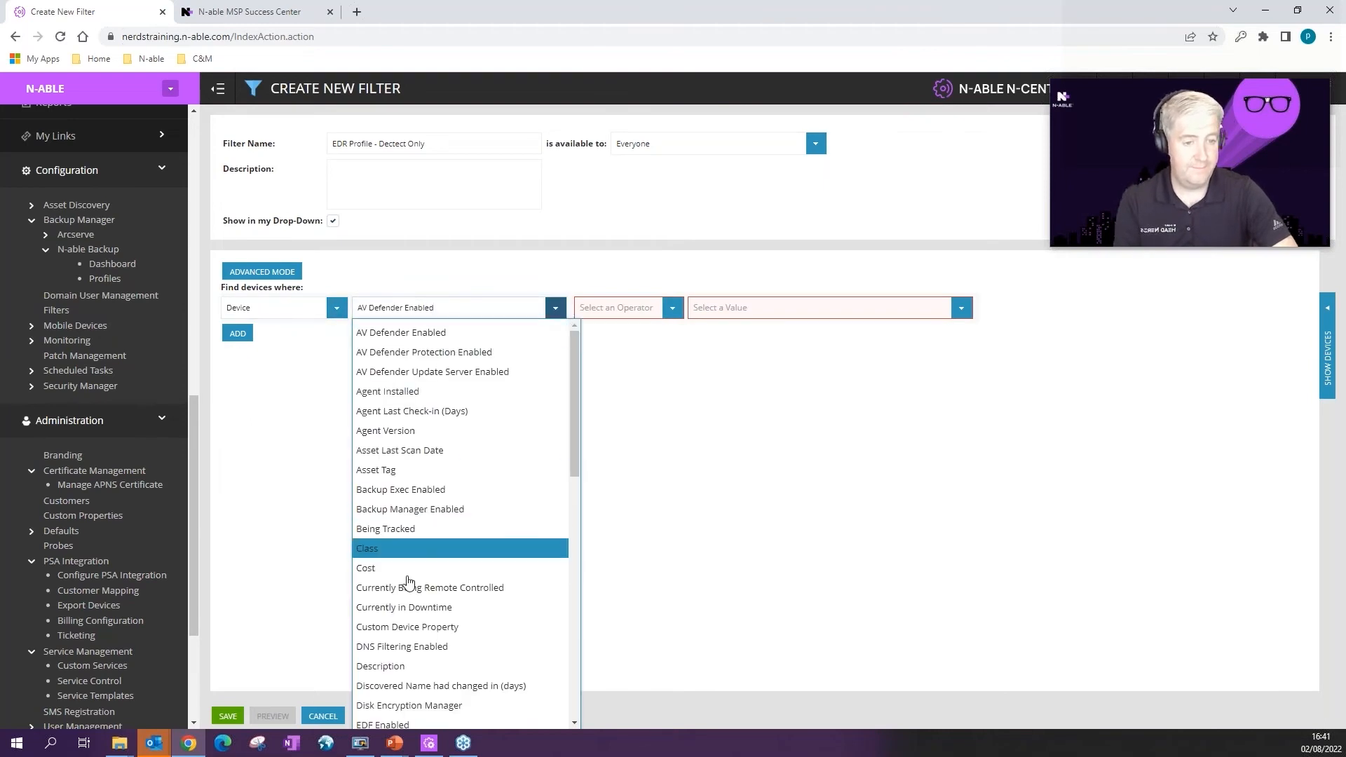
click(430, 631)
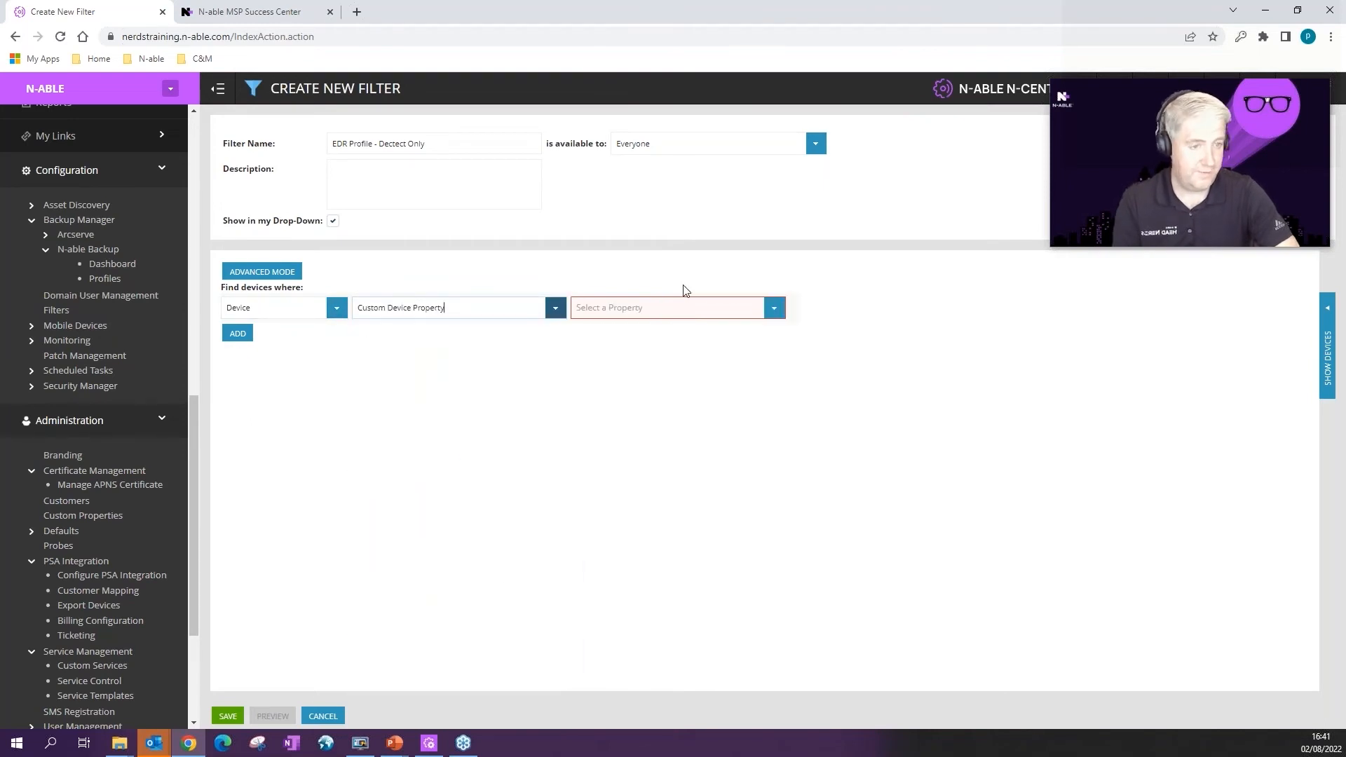
click(774, 308)
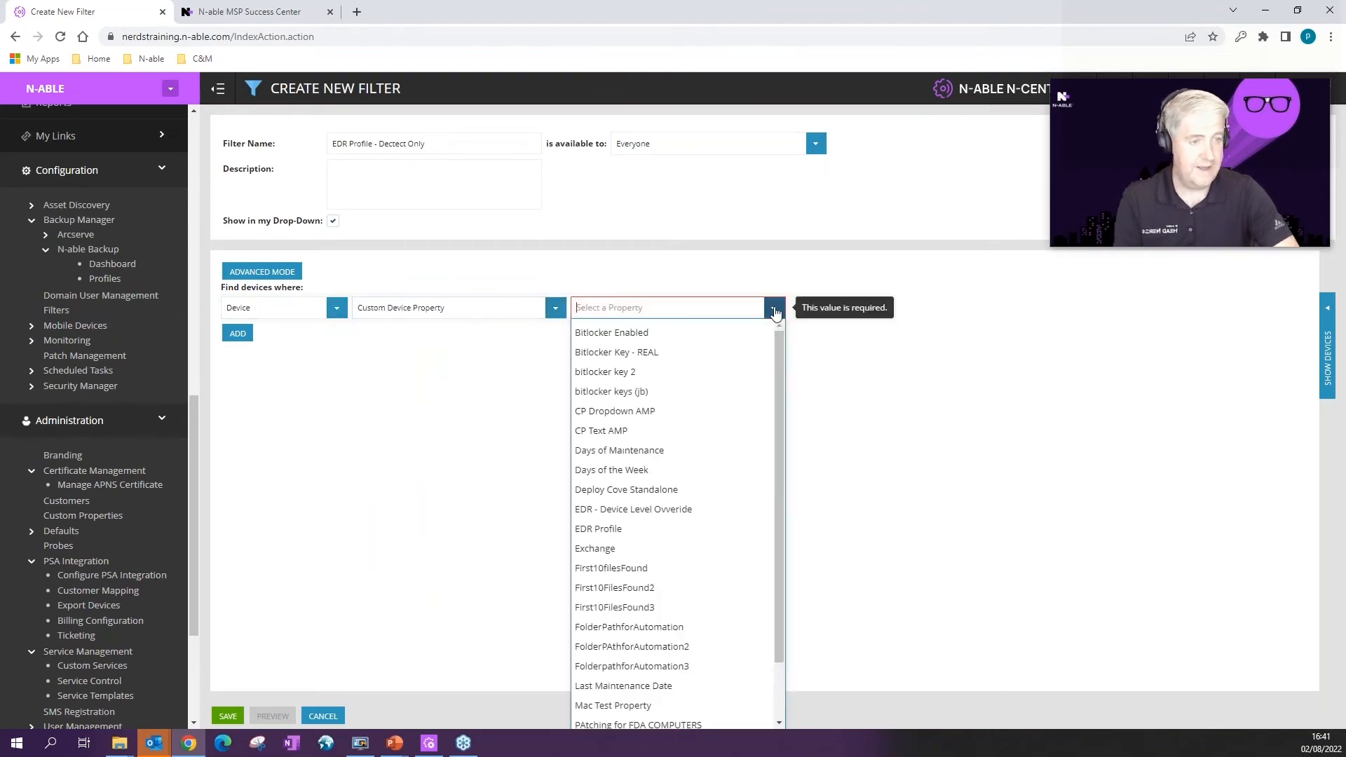
click(617, 529)
click(888, 308)
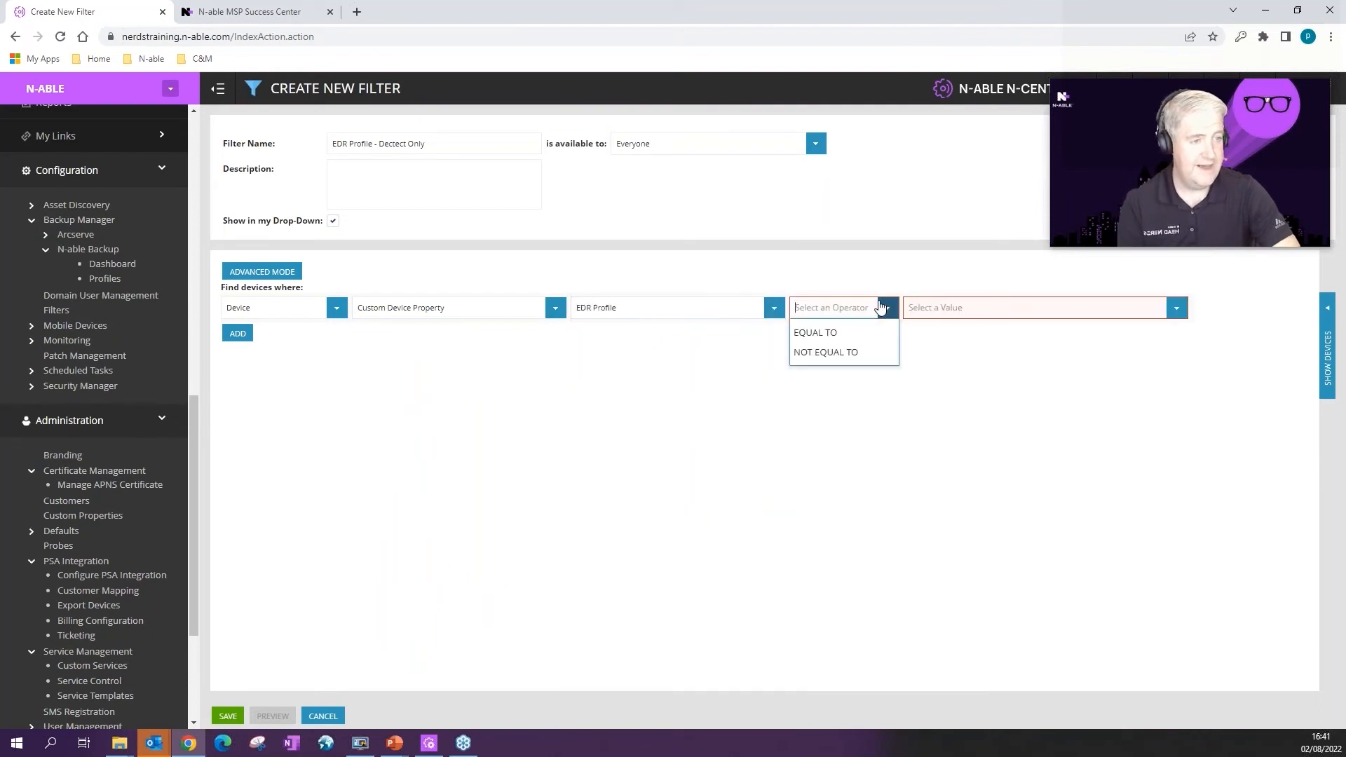
click(817, 327)
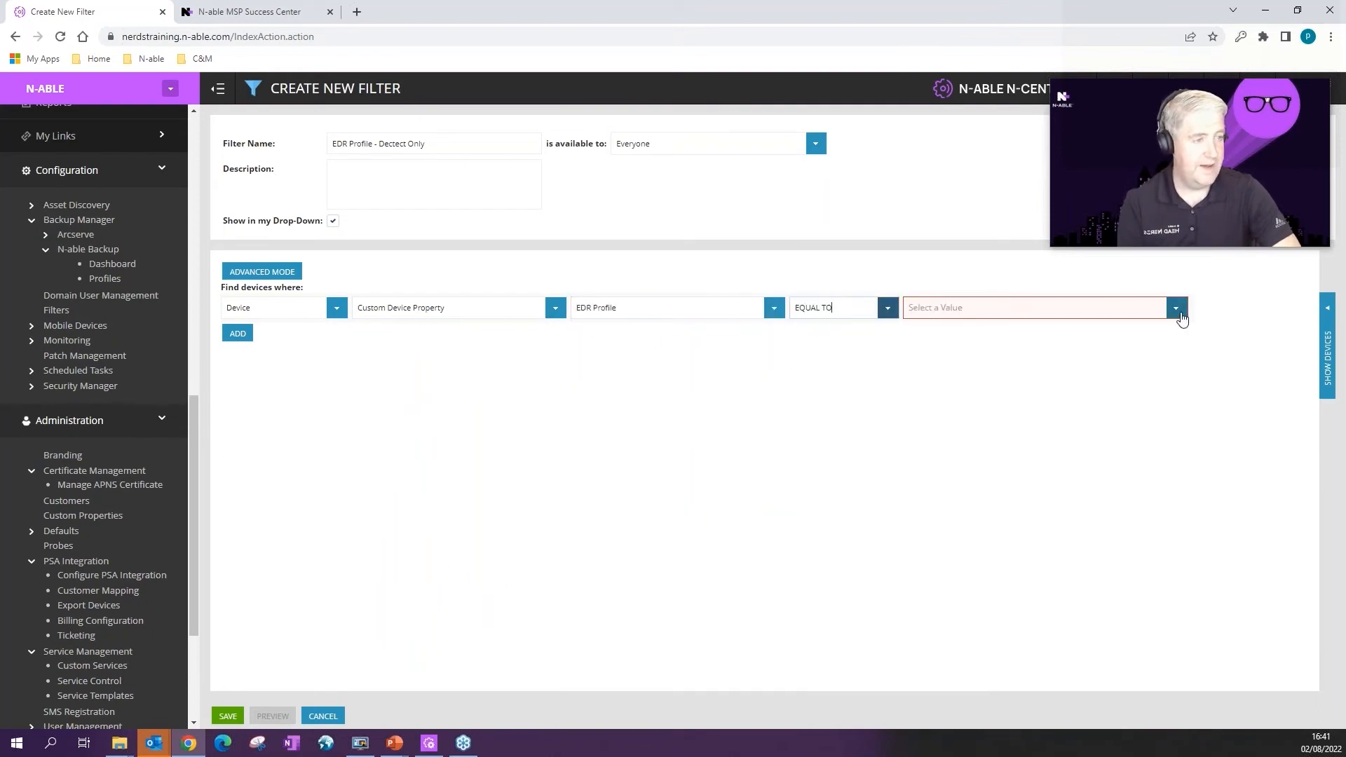
click(1177, 308)
click(927, 369)
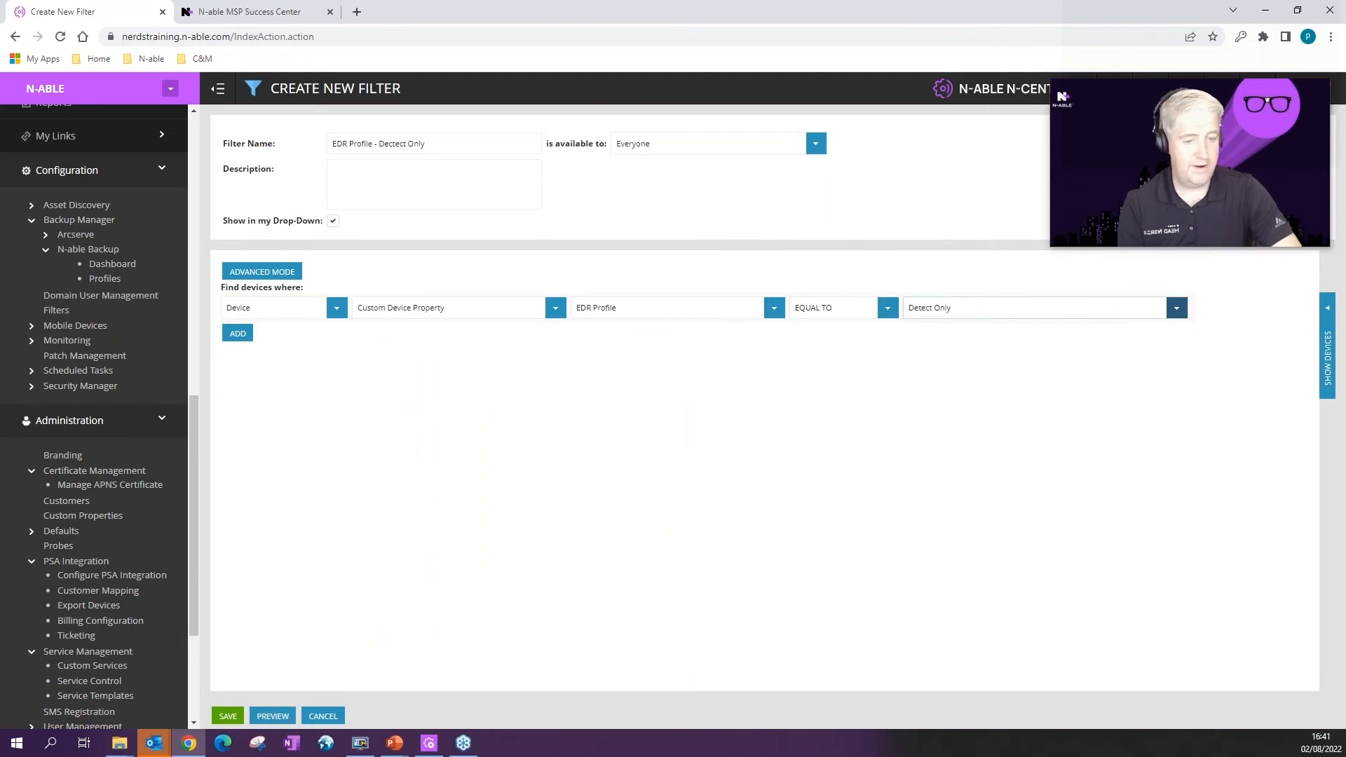
Step: Preview the matching devices and save the Detect Only filter
click(273, 716)
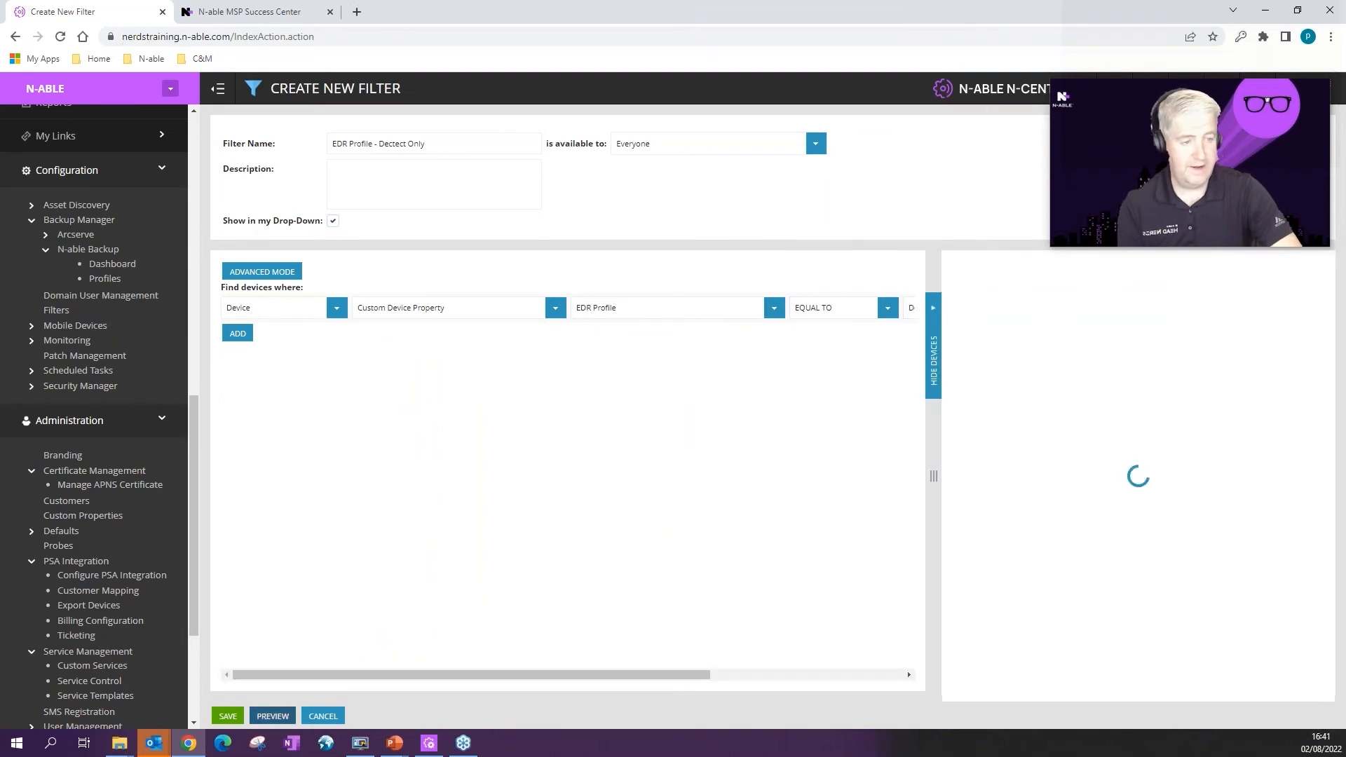
click(935, 307)
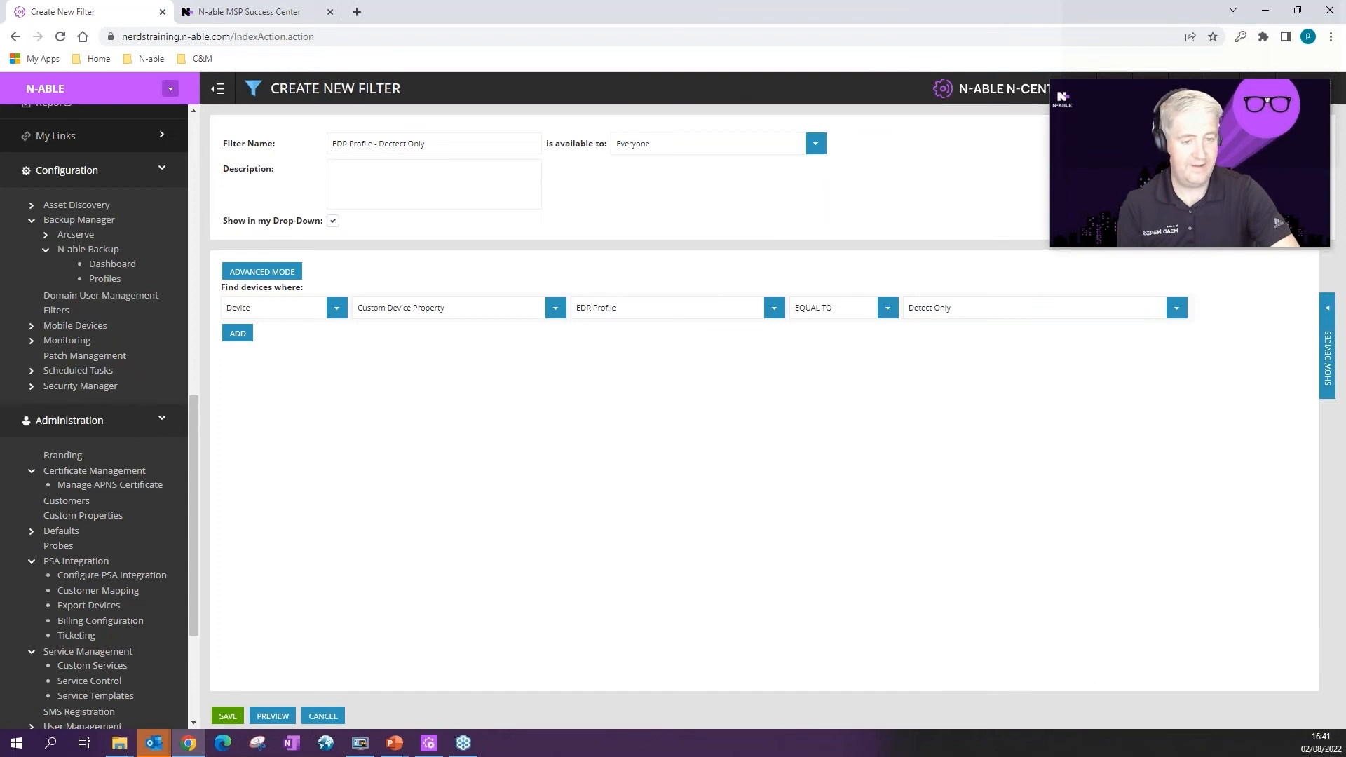
click(229, 716)
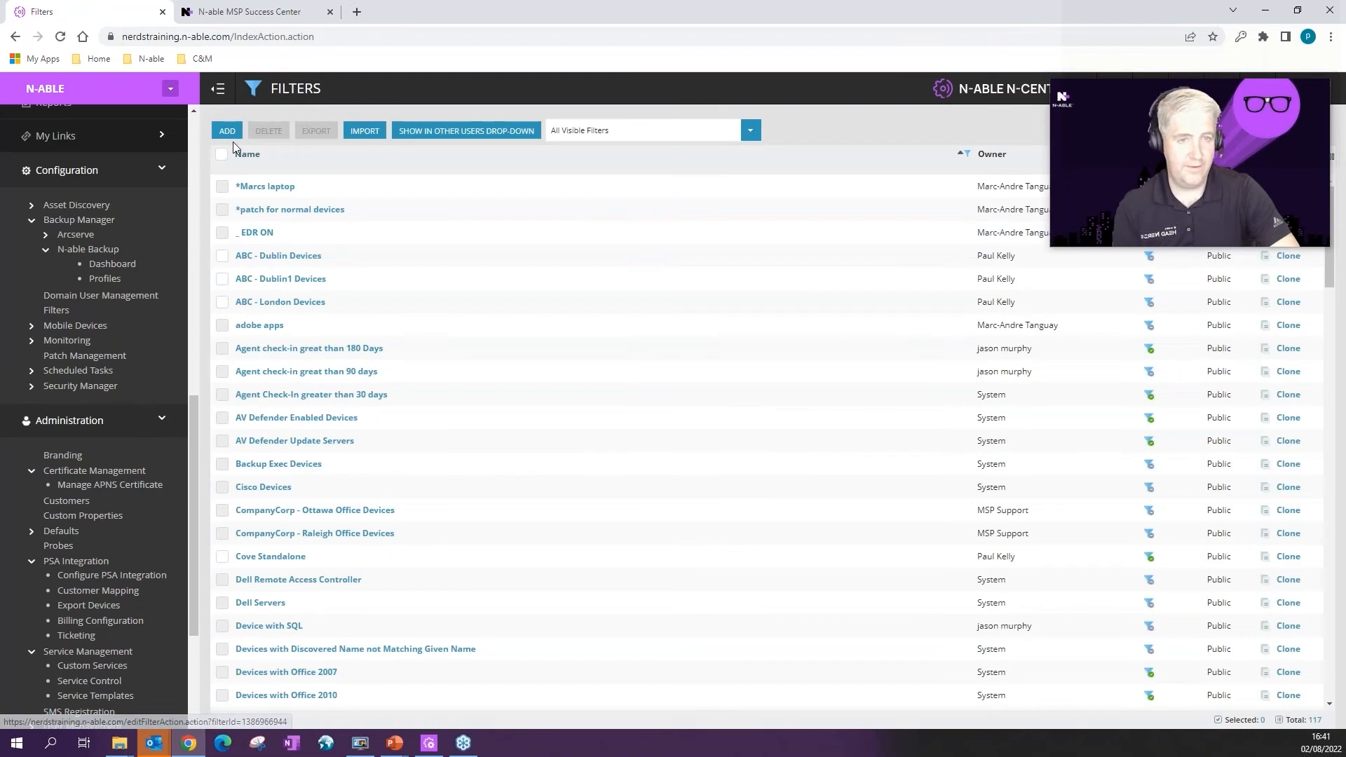
Step: Start a filter named EDR Profile - Protect Mode matching the EDR Profile custom device property
click(232, 130)
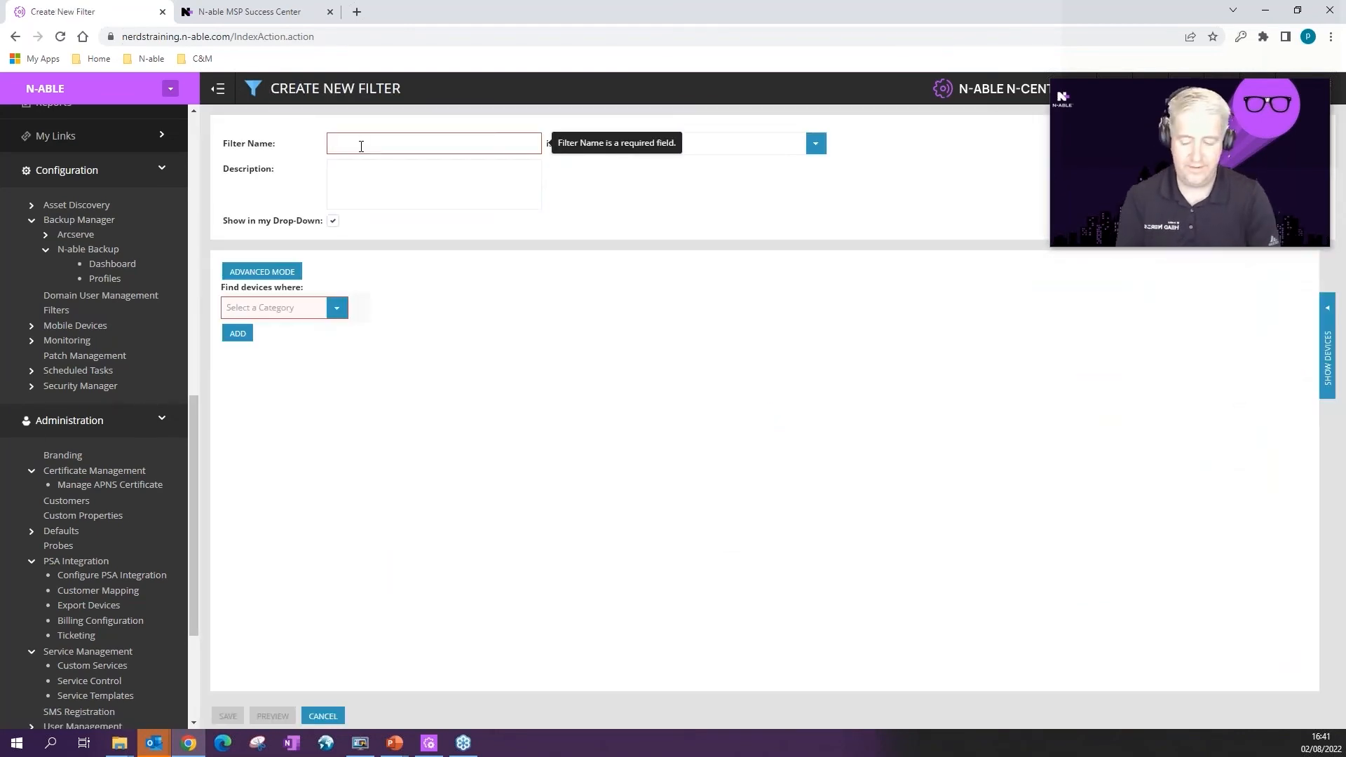
text(EDR Profile - Protect Mode)
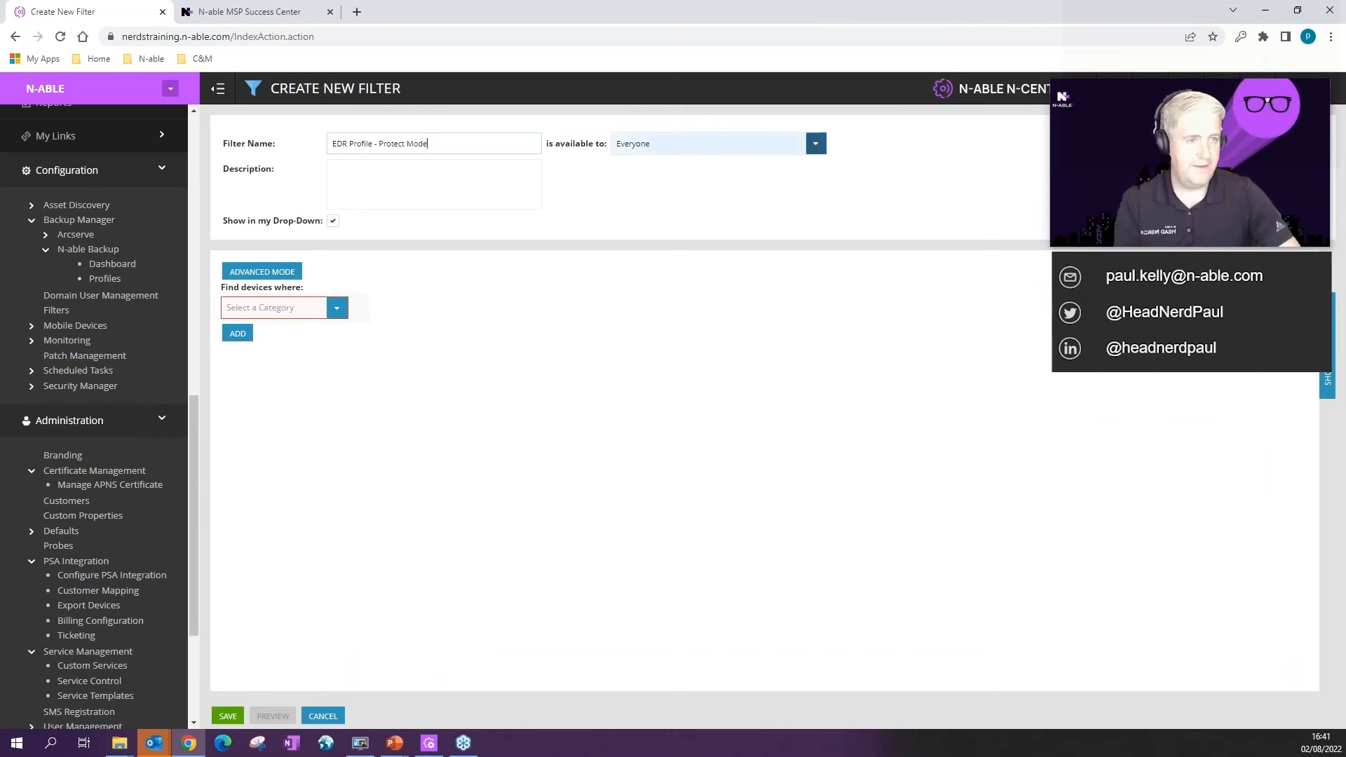
click(337, 308)
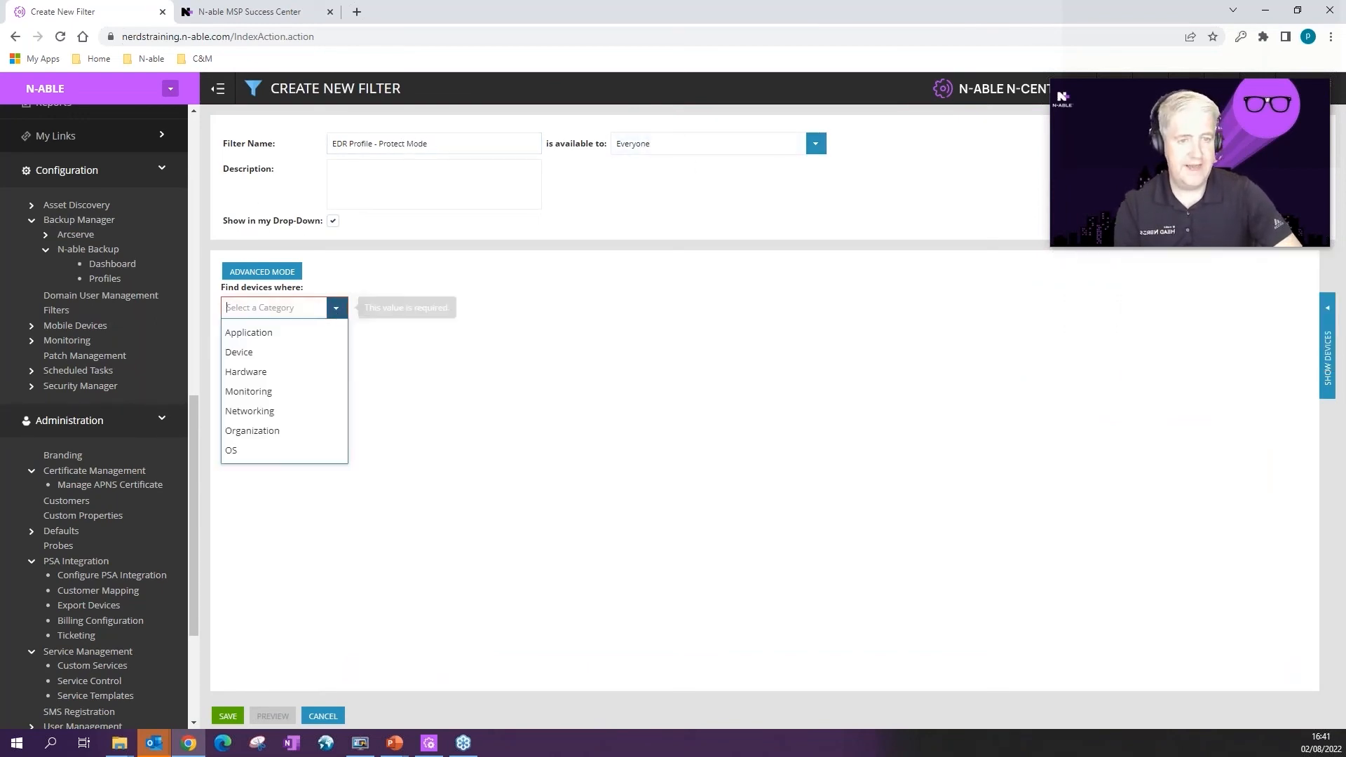
click(246, 349)
click(491, 310)
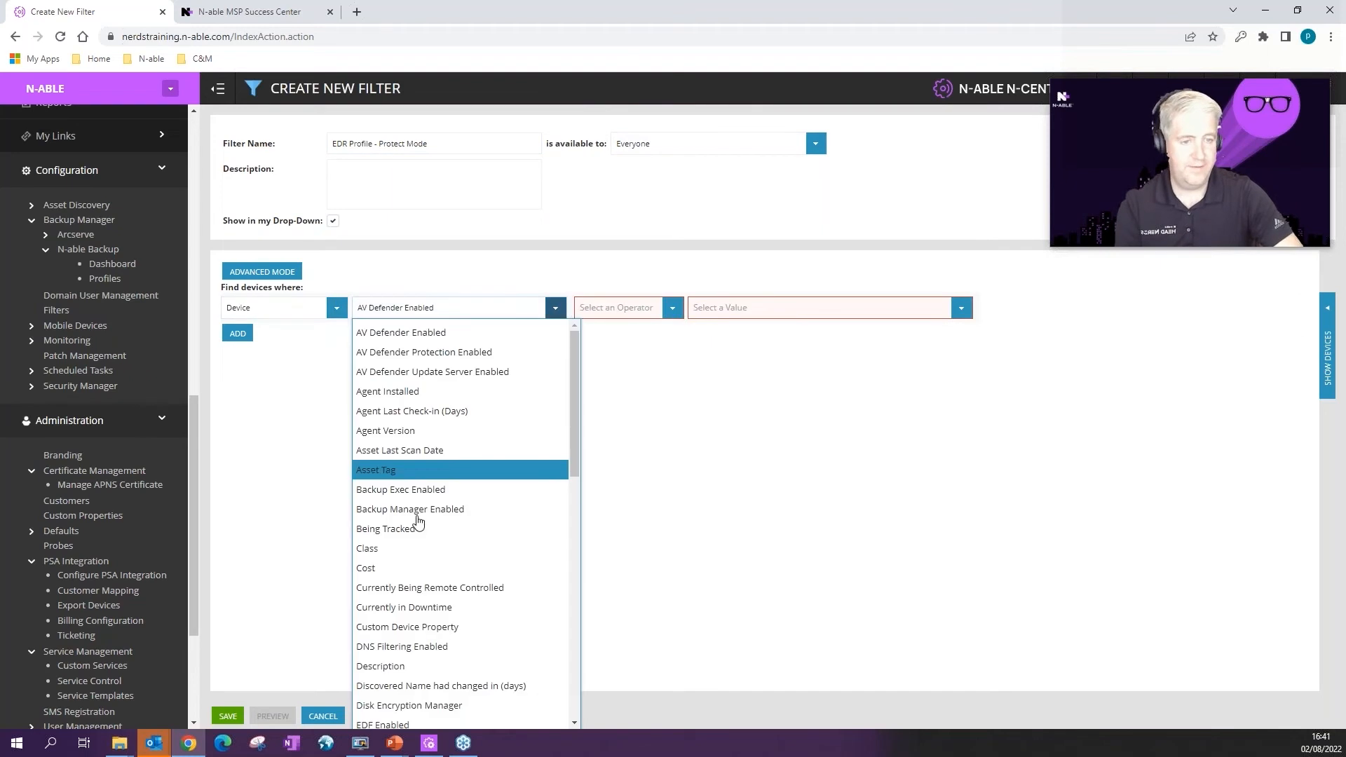
click(428, 627)
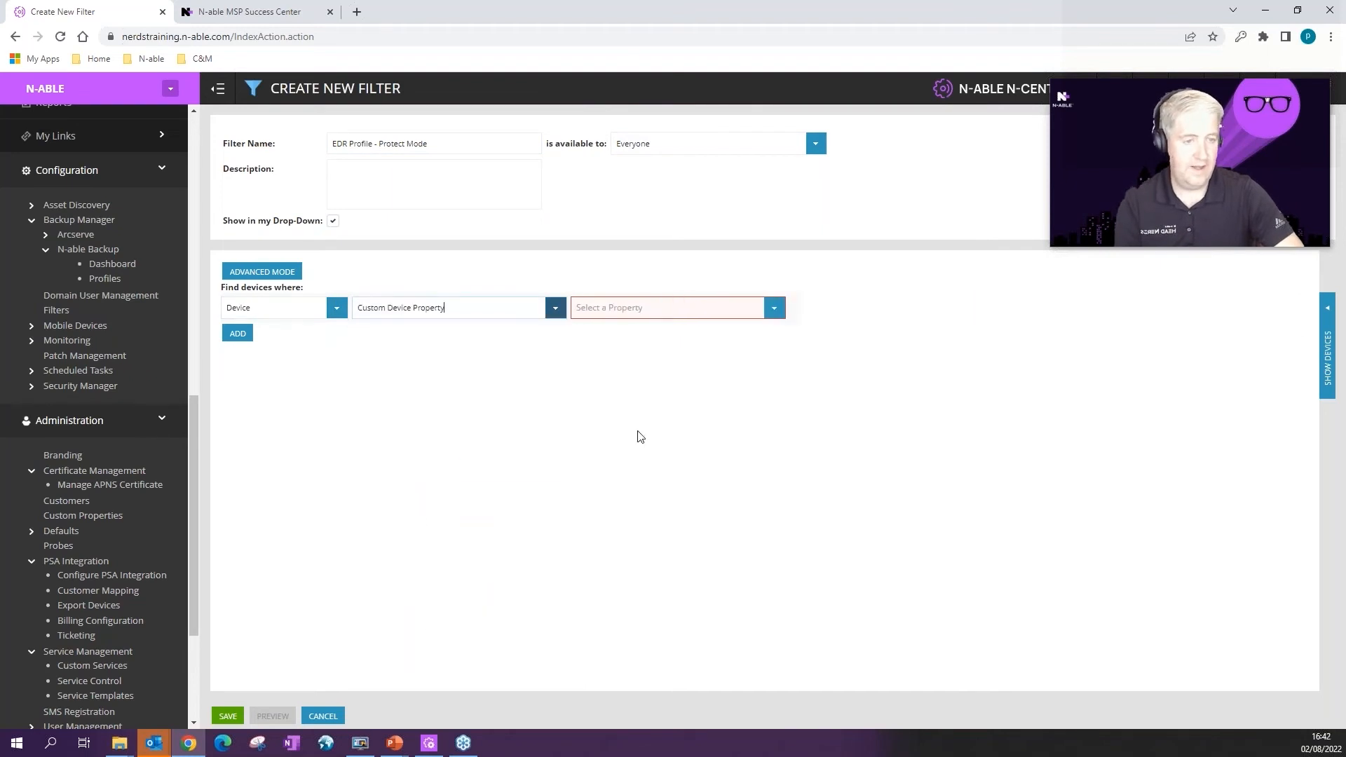
click(778, 310)
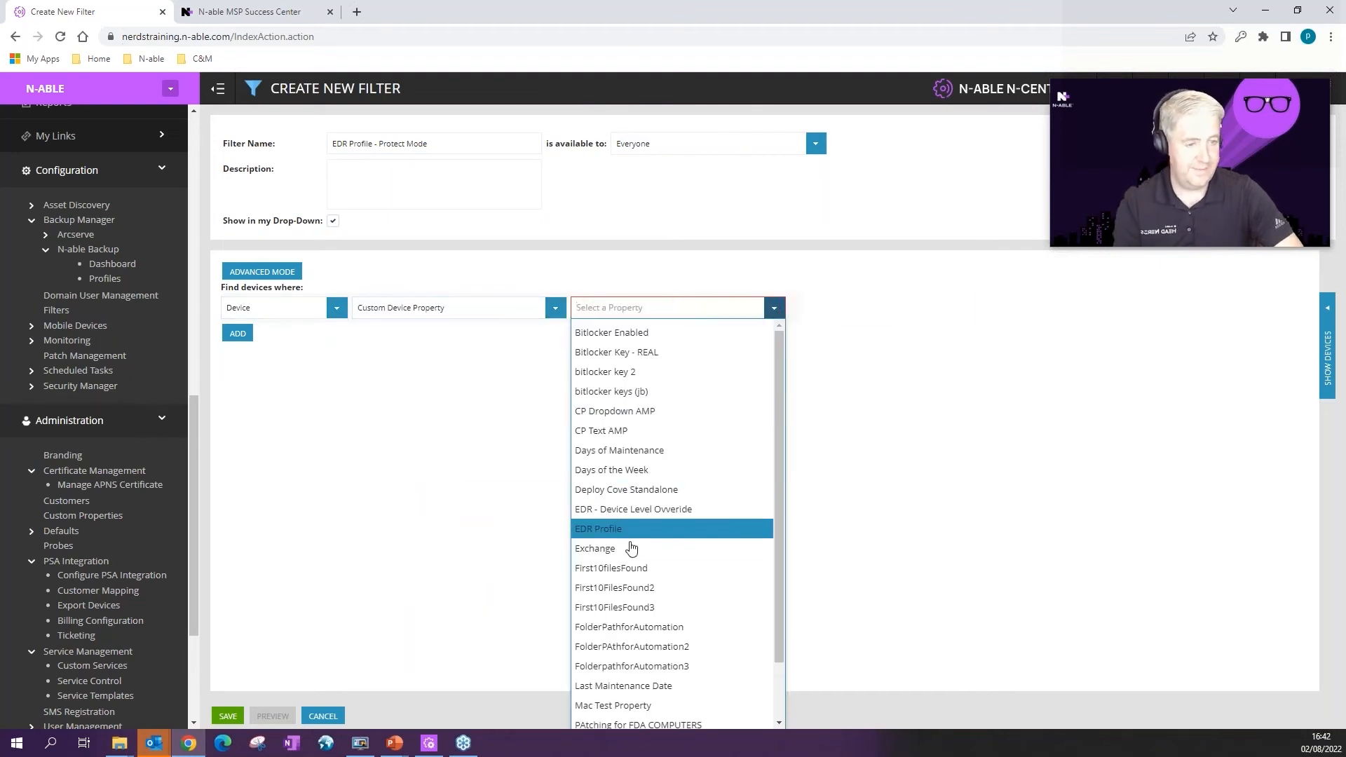
click(599, 529)
Step: Set the condition to EDR Profile EQUAL TO Protect Mode
click(888, 307)
click(813, 332)
click(1176, 308)
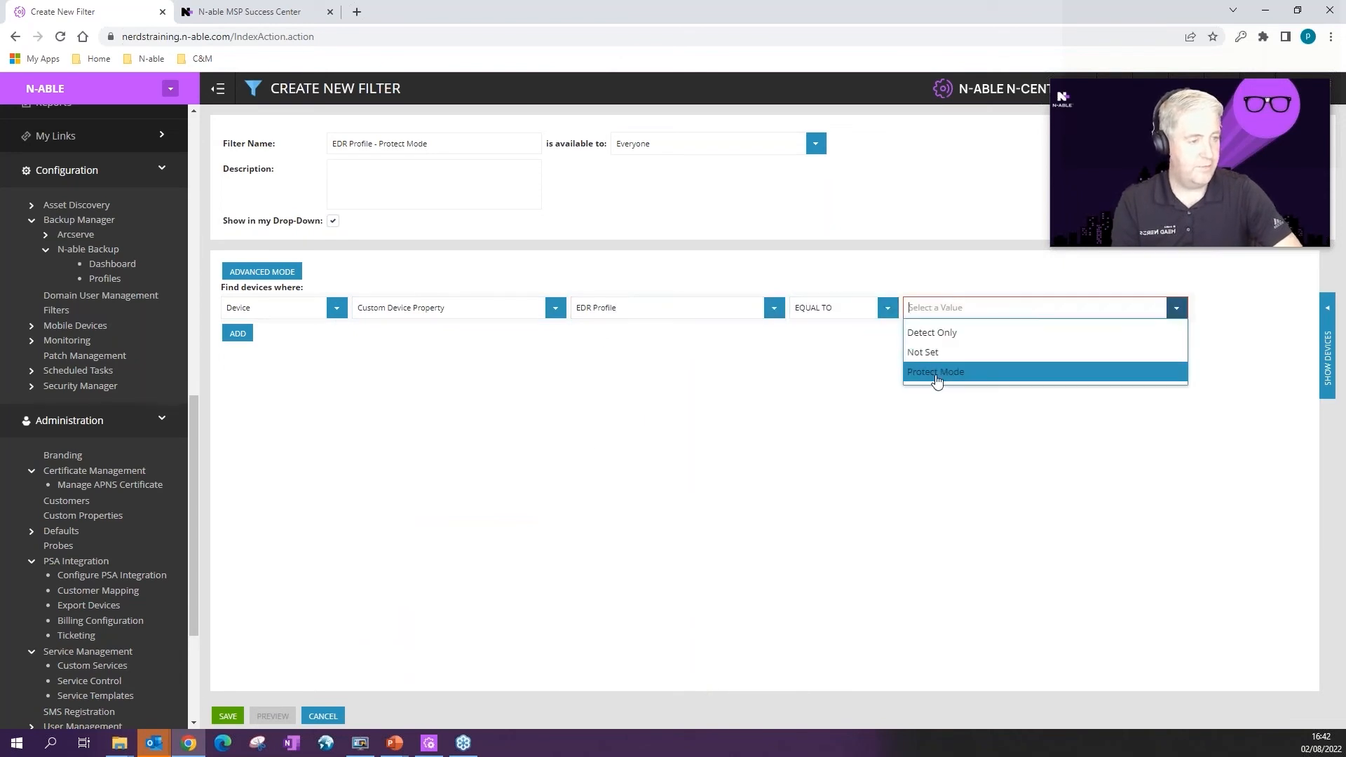
click(938, 372)
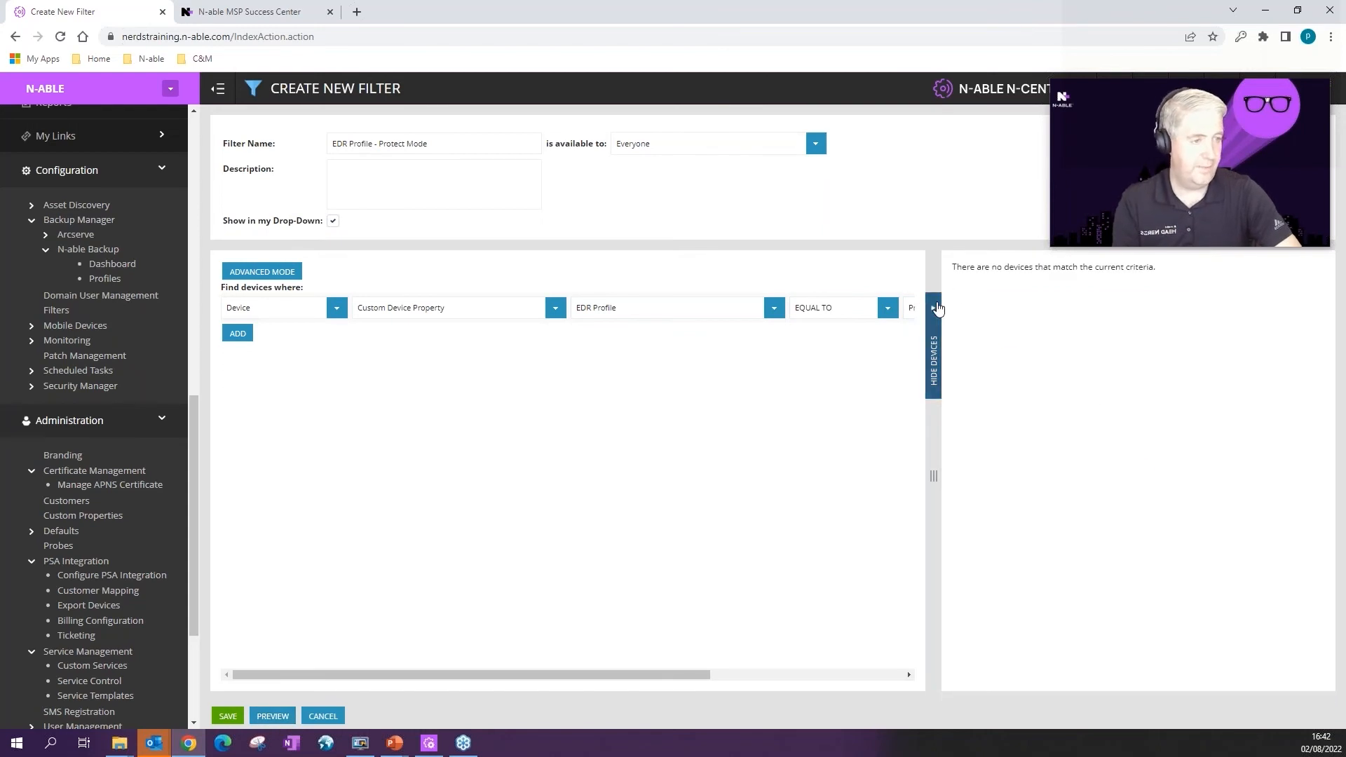
click(934, 357)
Step: Preview devices with Not Set, then restore Protect Mode and save the filter
click(1176, 311)
click(961, 353)
click(273, 716)
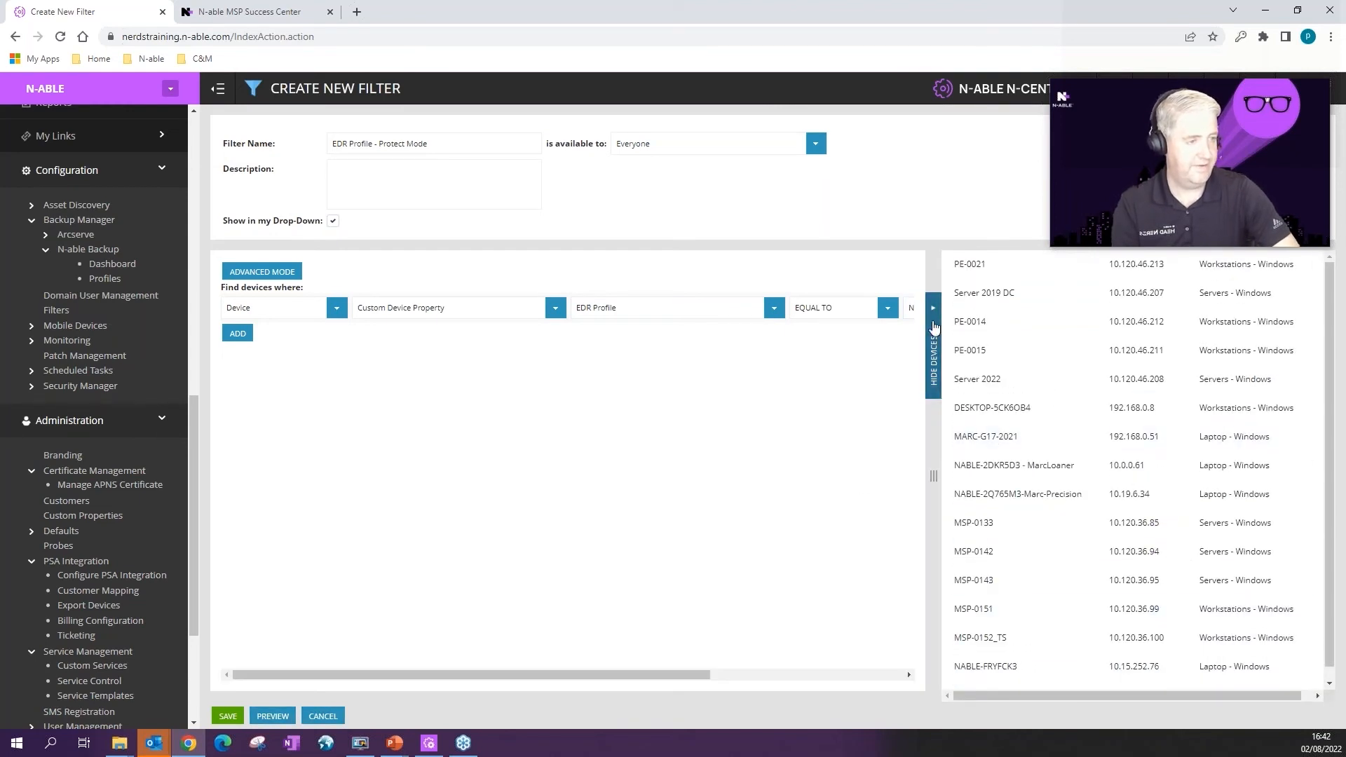
click(934, 351)
click(1176, 308)
click(933, 373)
click(228, 716)
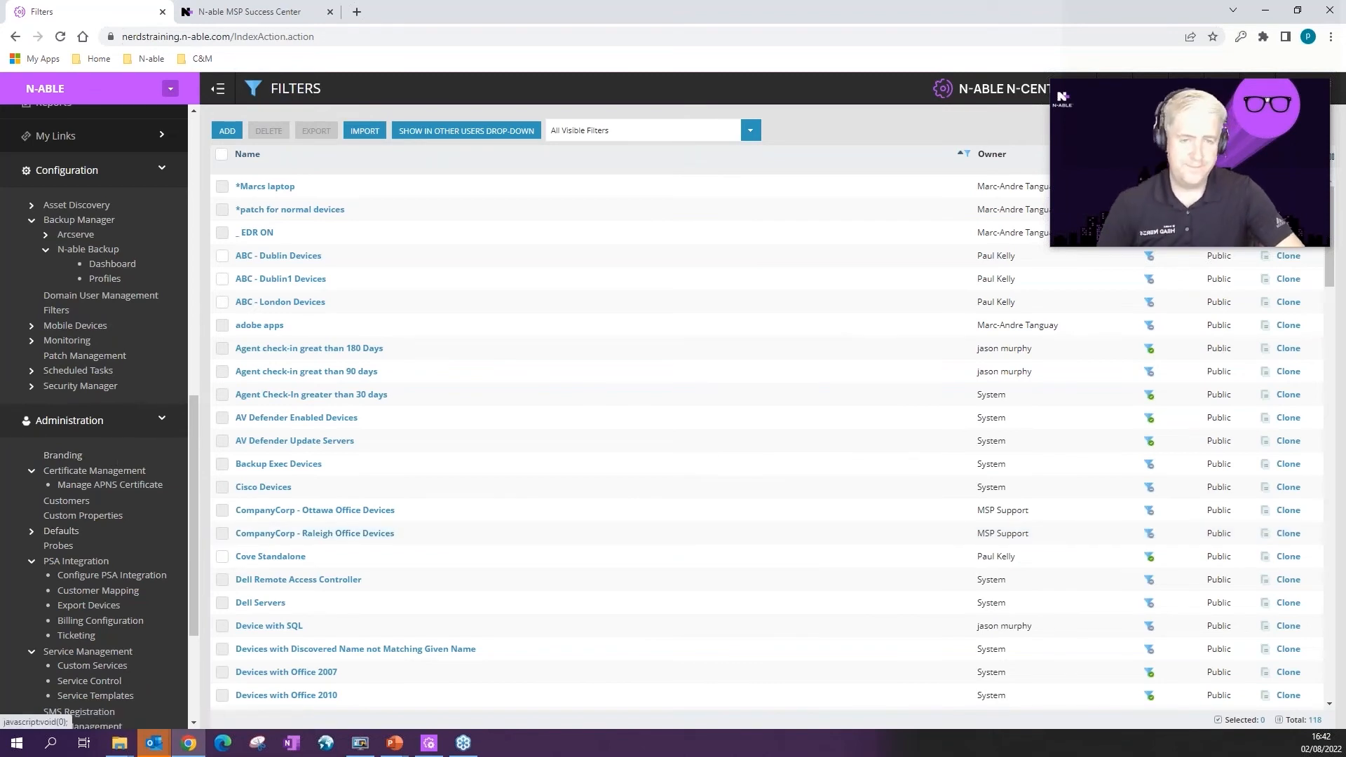
Step: Go to Configuration > Monitoring > Rules and add a new rule
click(32, 342)
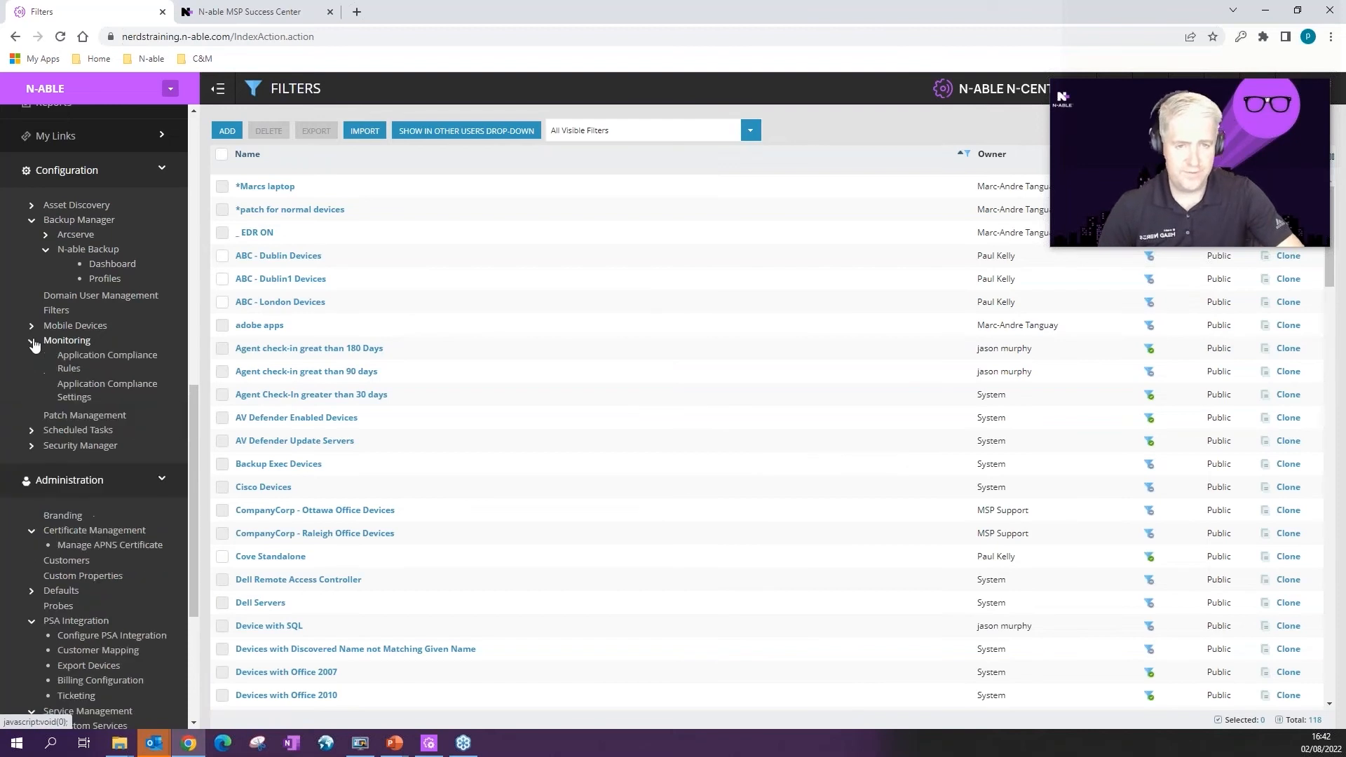
click(77, 459)
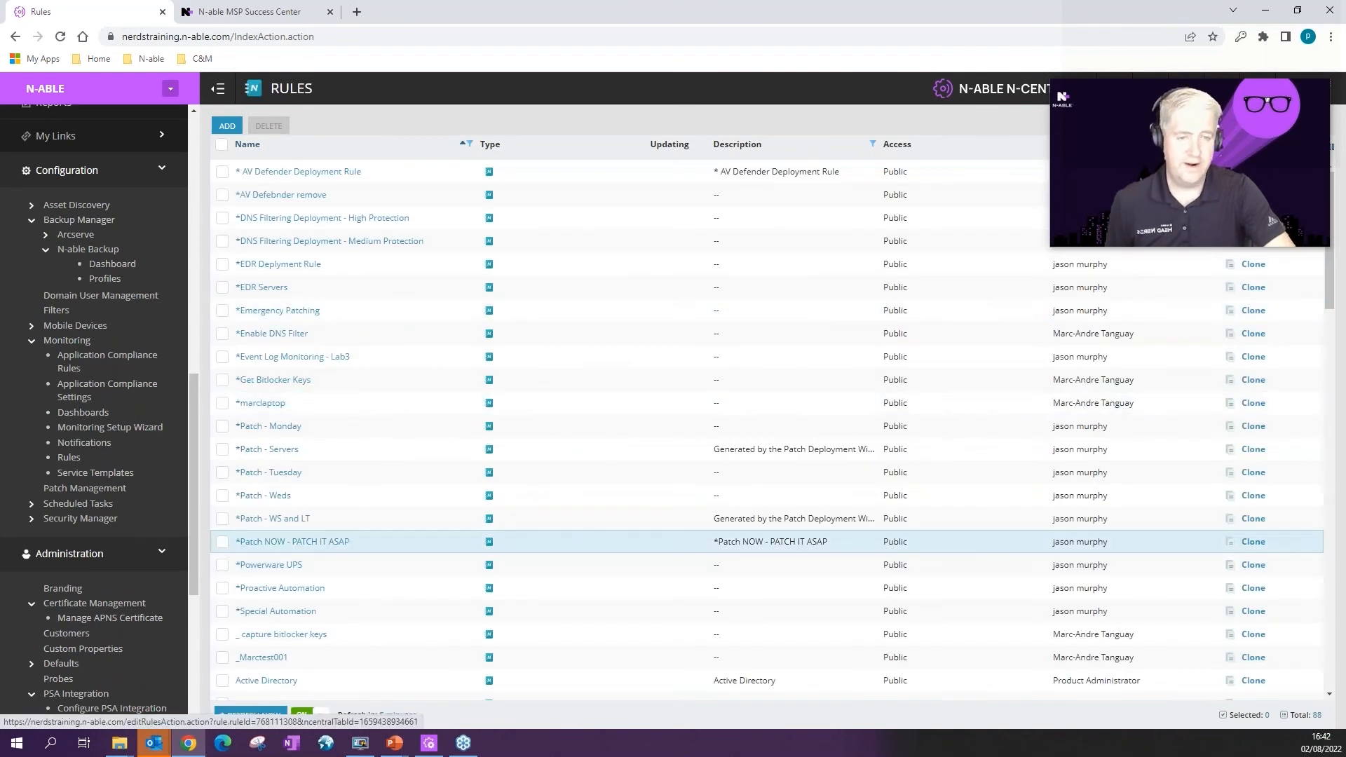
click(226, 126)
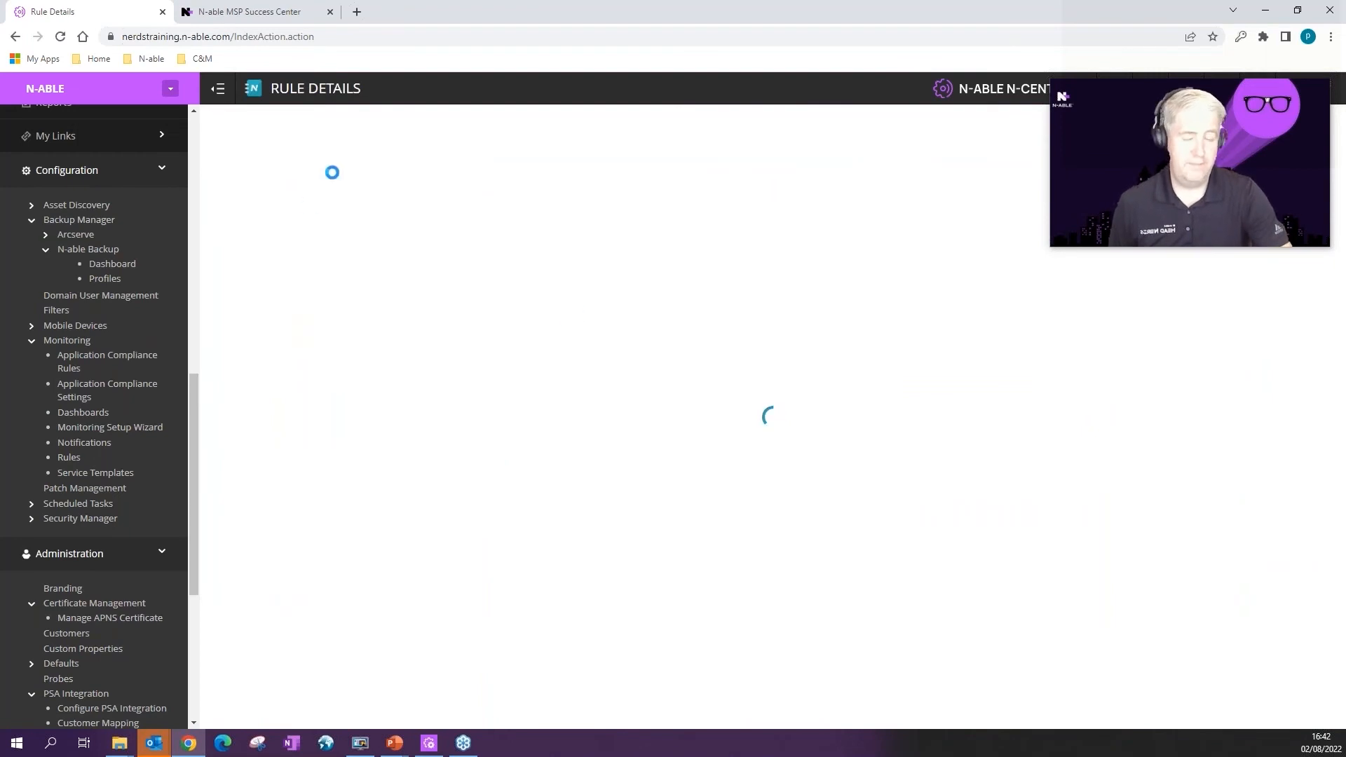
Step: Name the rule 'Deploy EDR - Detect Only' and add the EDR Profile - Dectect Only filter as its target
text(Deploy EDR)
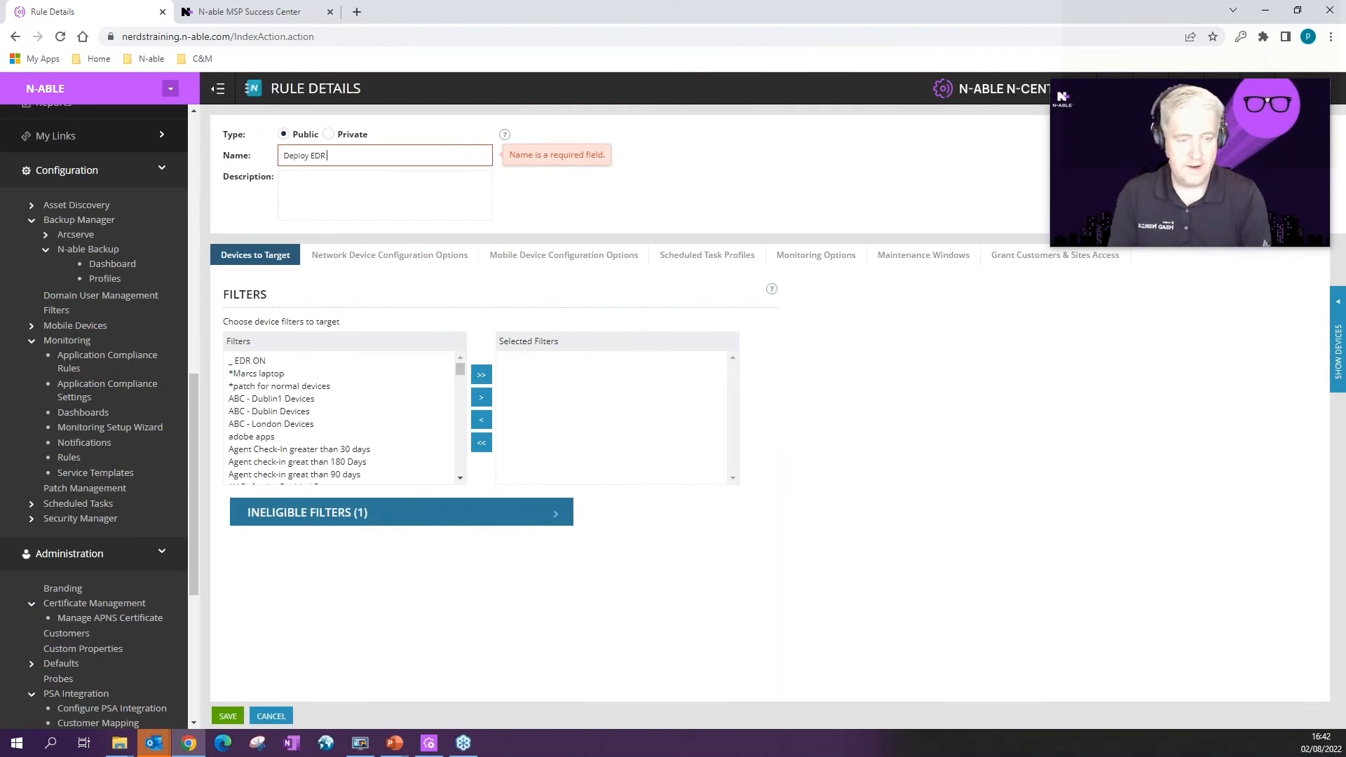
text( - Detect Only)
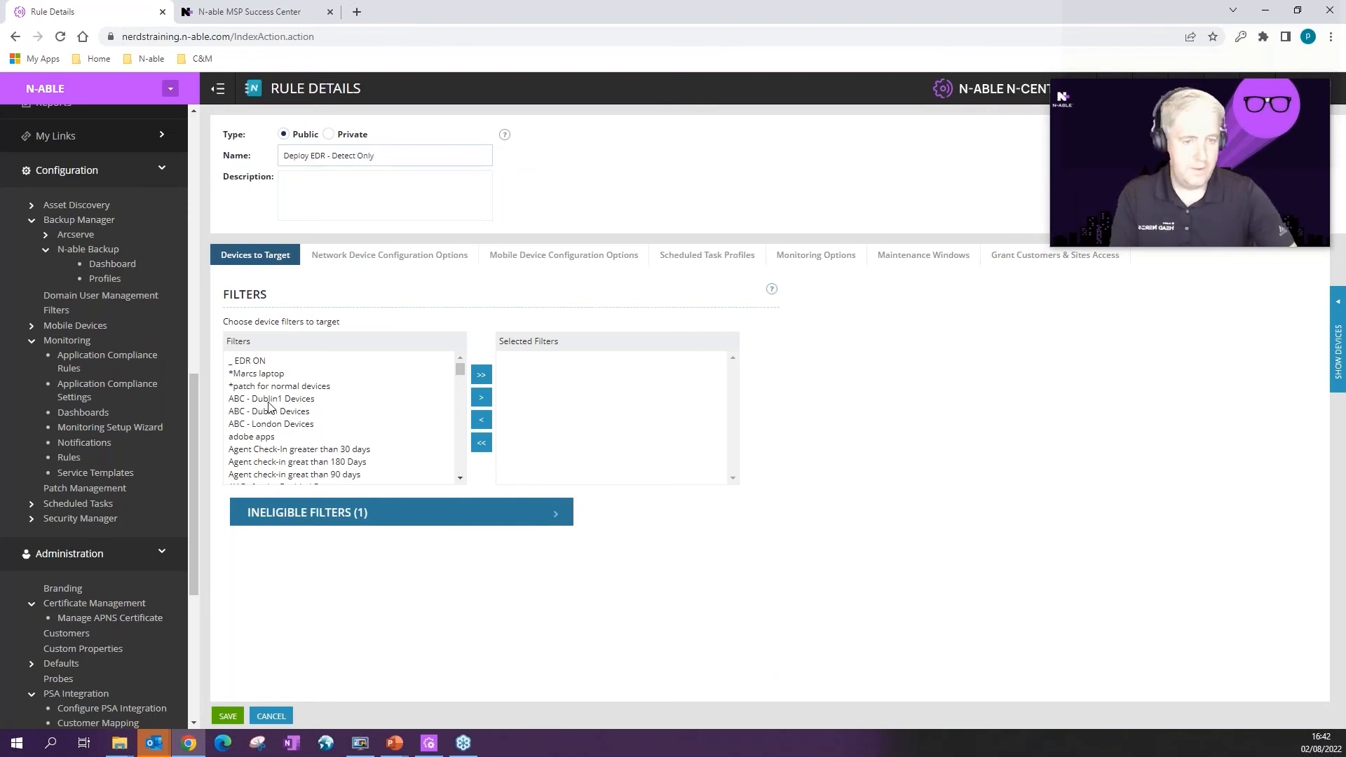
scroll(274, 414, down, 10)
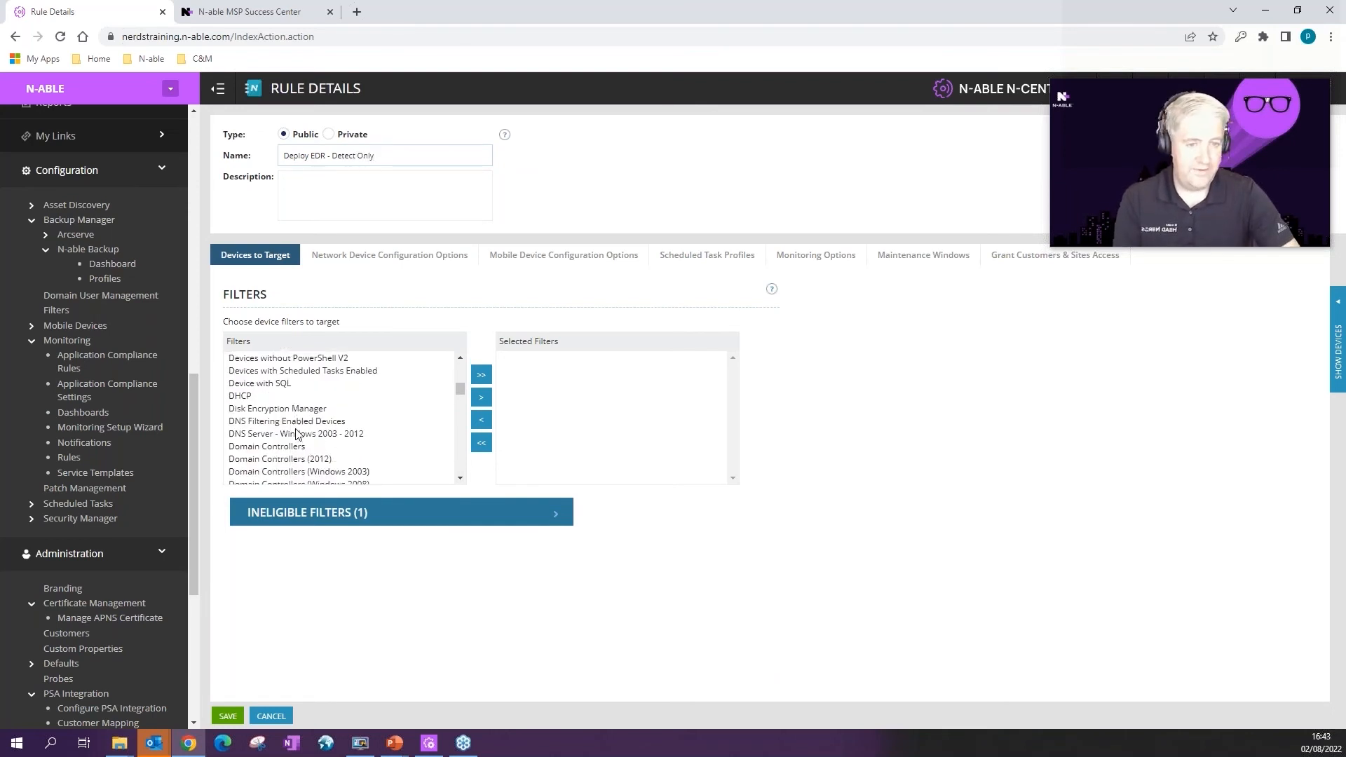
scroll(296, 432, down, 2)
scroll(284, 423, up, 2)
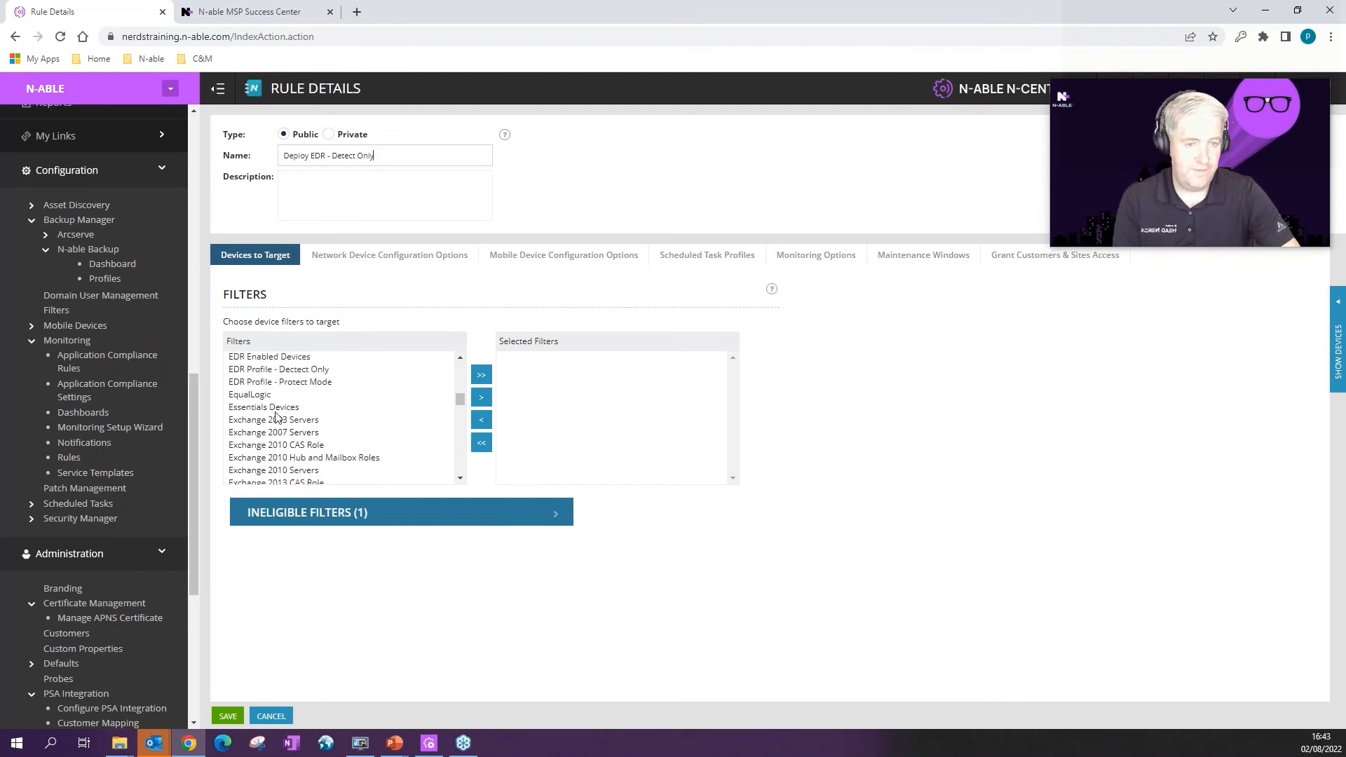
click(378, 369)
click(485, 398)
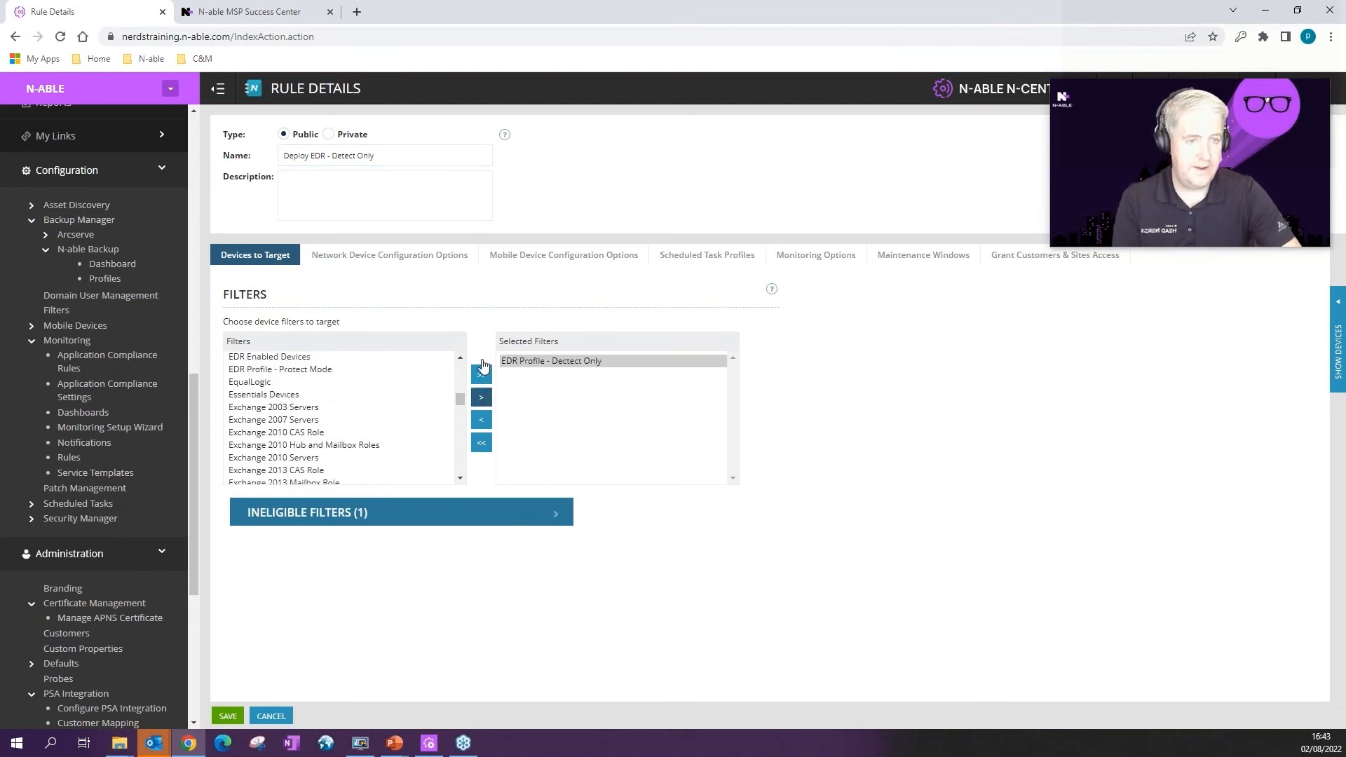
click(426, 256)
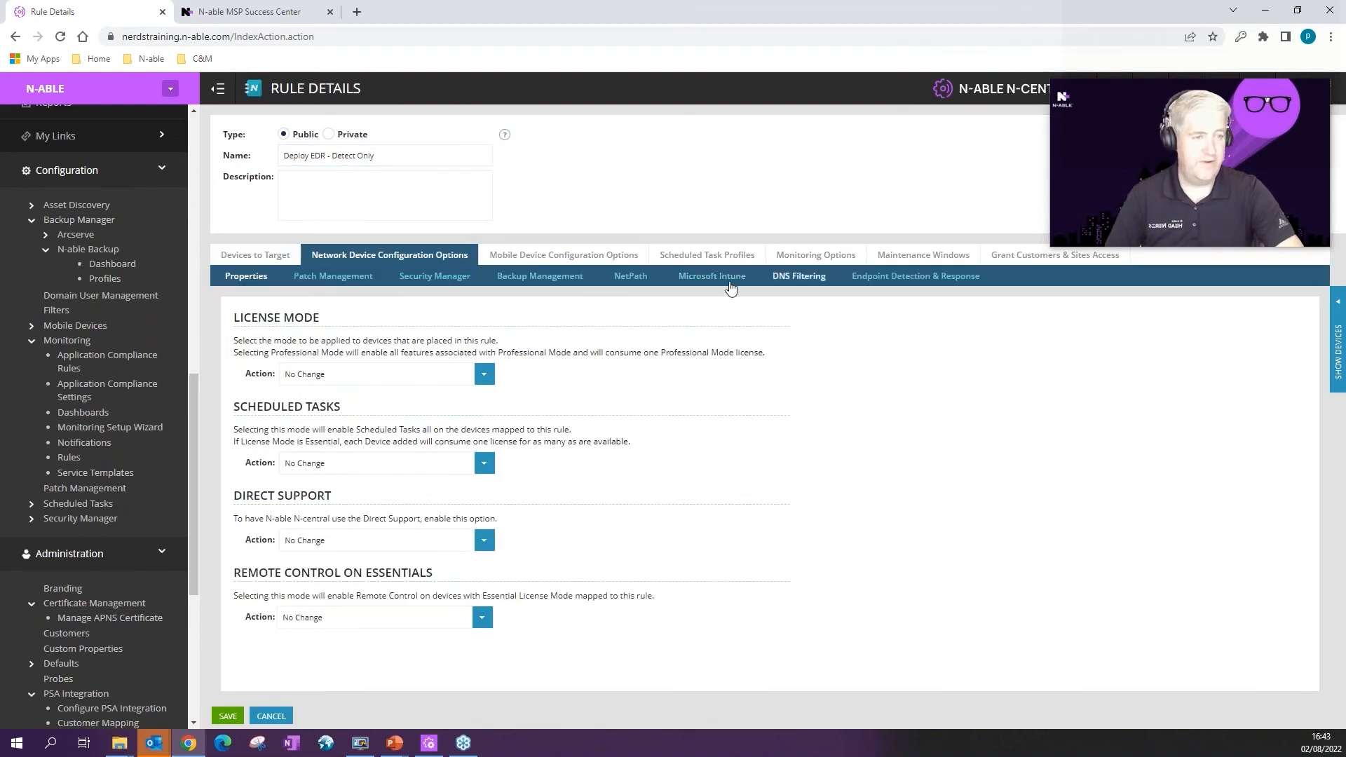
Step: Set Endpoint Detection & Response to Install with the Detect Only profile
click(916, 276)
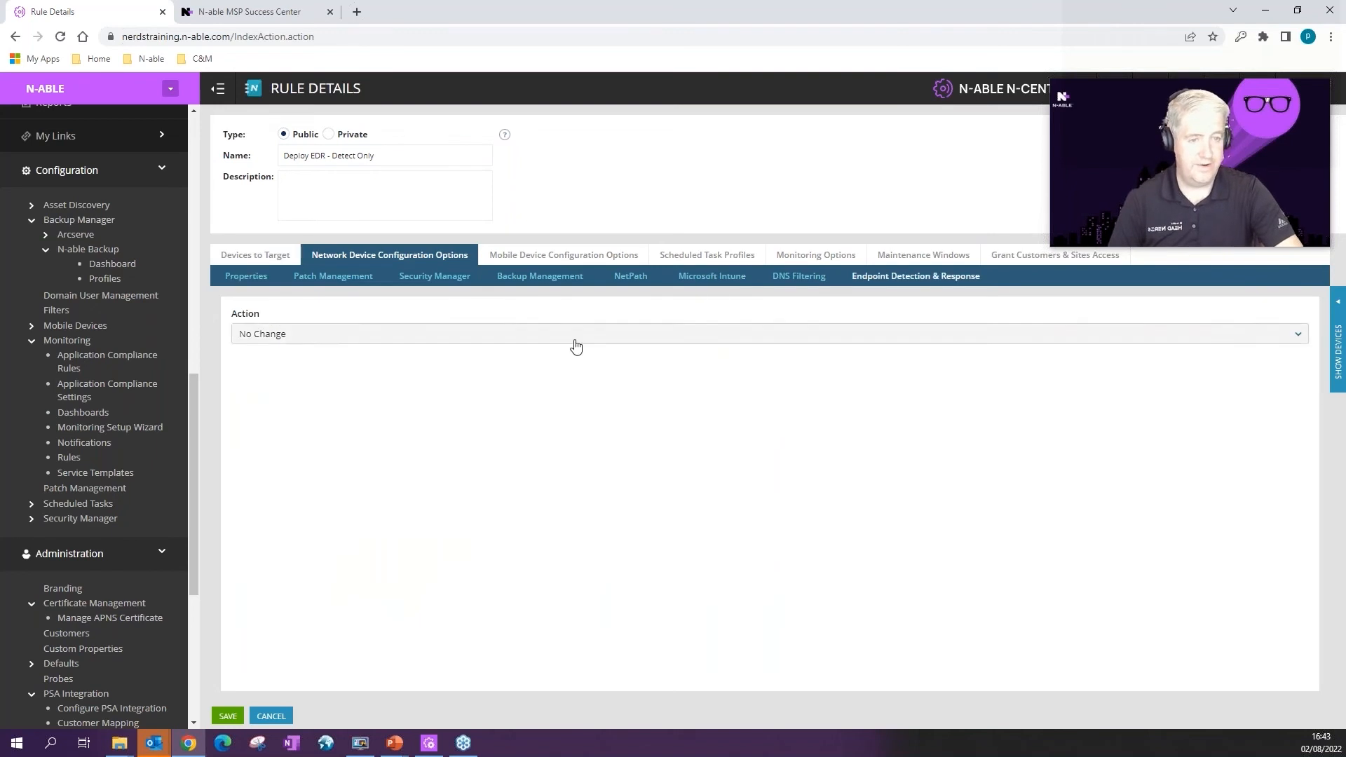
click(552, 335)
click(312, 359)
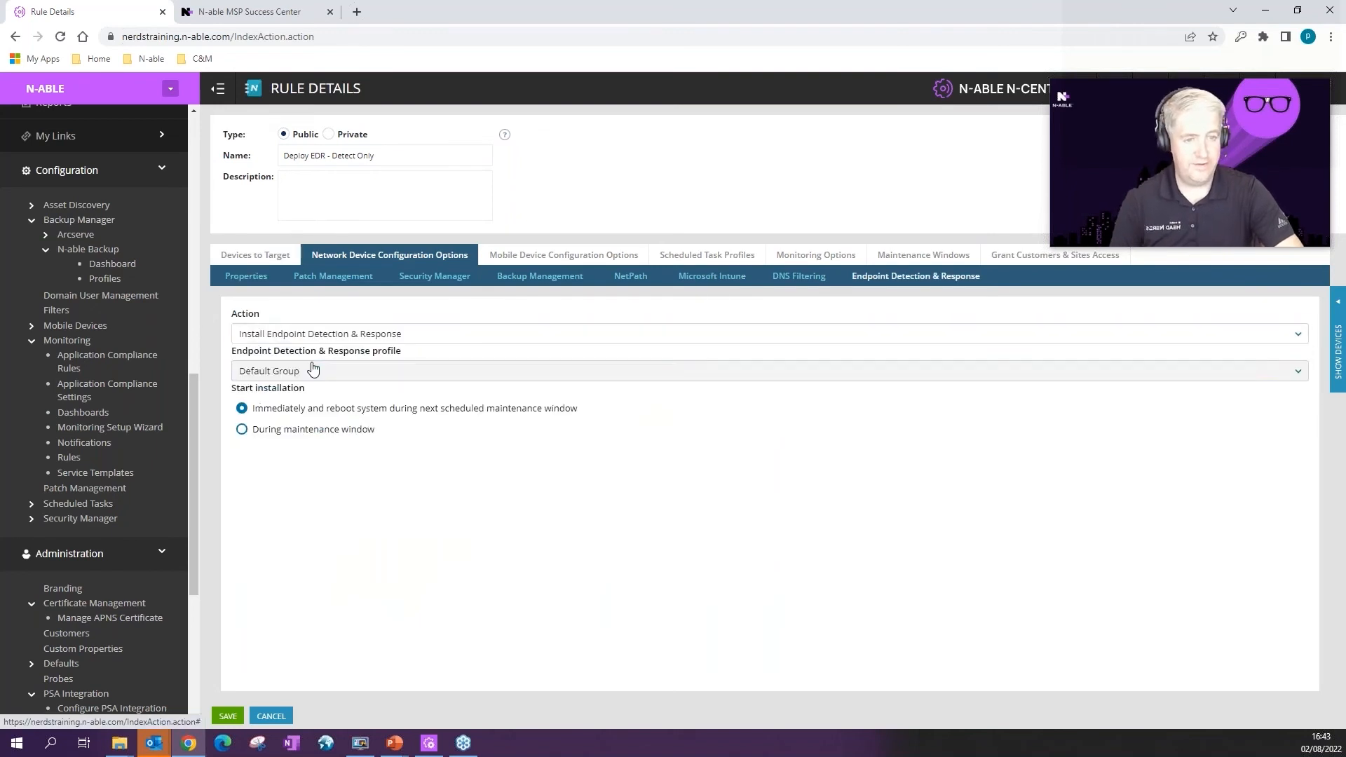
click(313, 371)
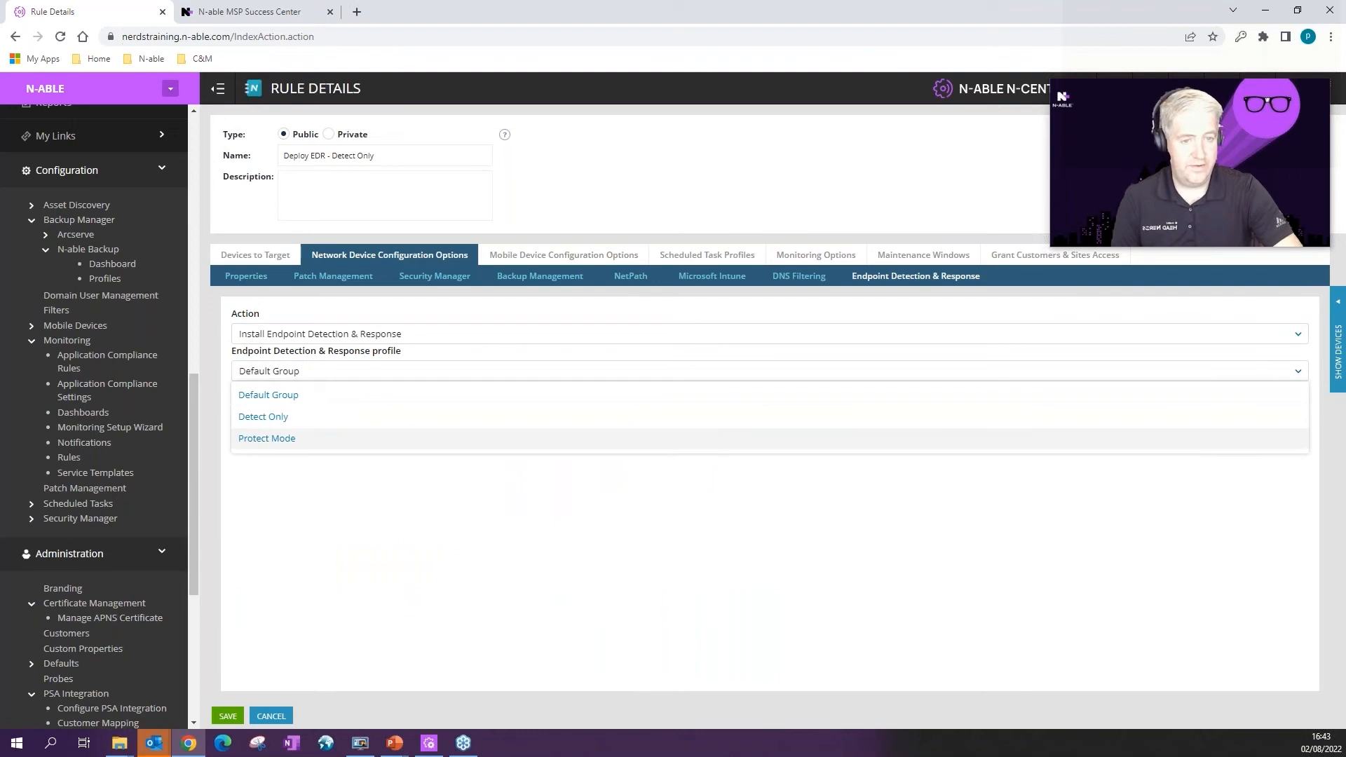
click(271, 419)
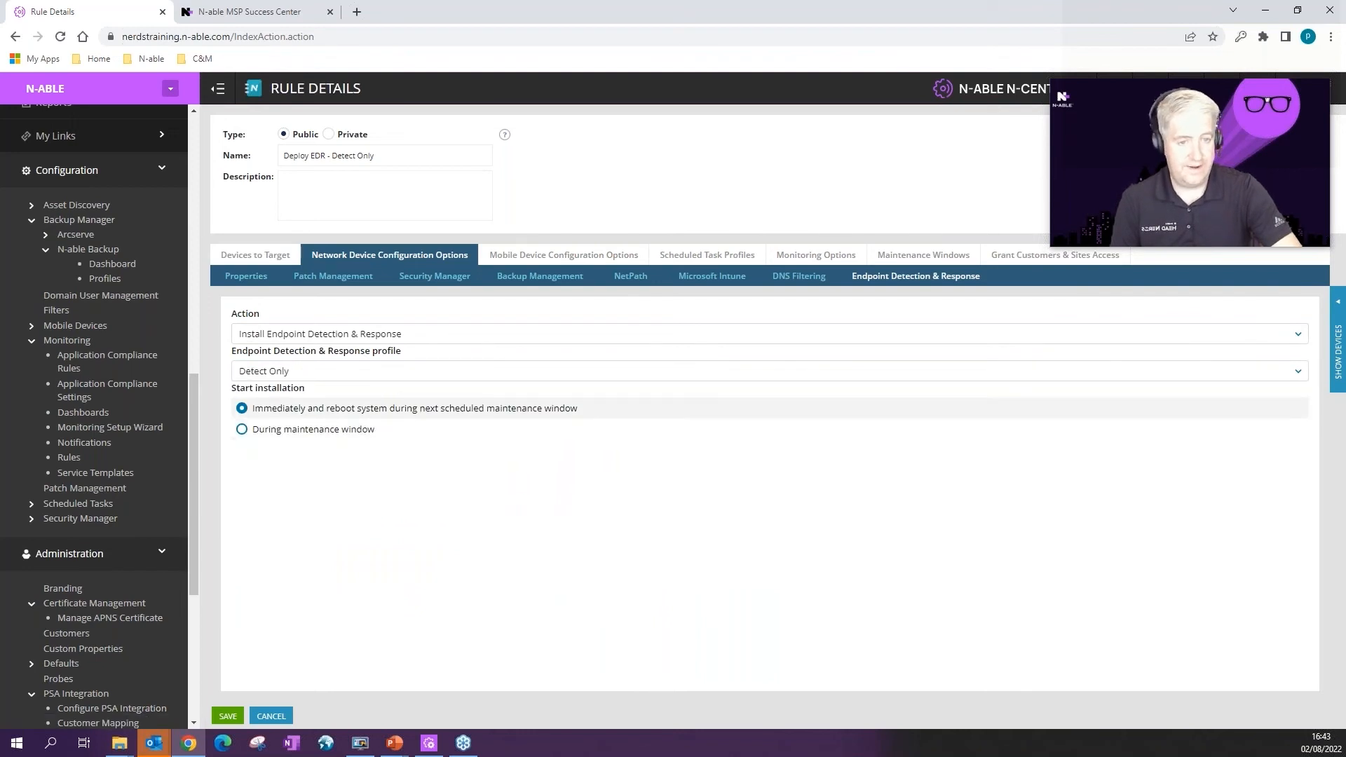
Step: Check the monitoring and maintenance window options, then grant the rule to all customers
click(816, 255)
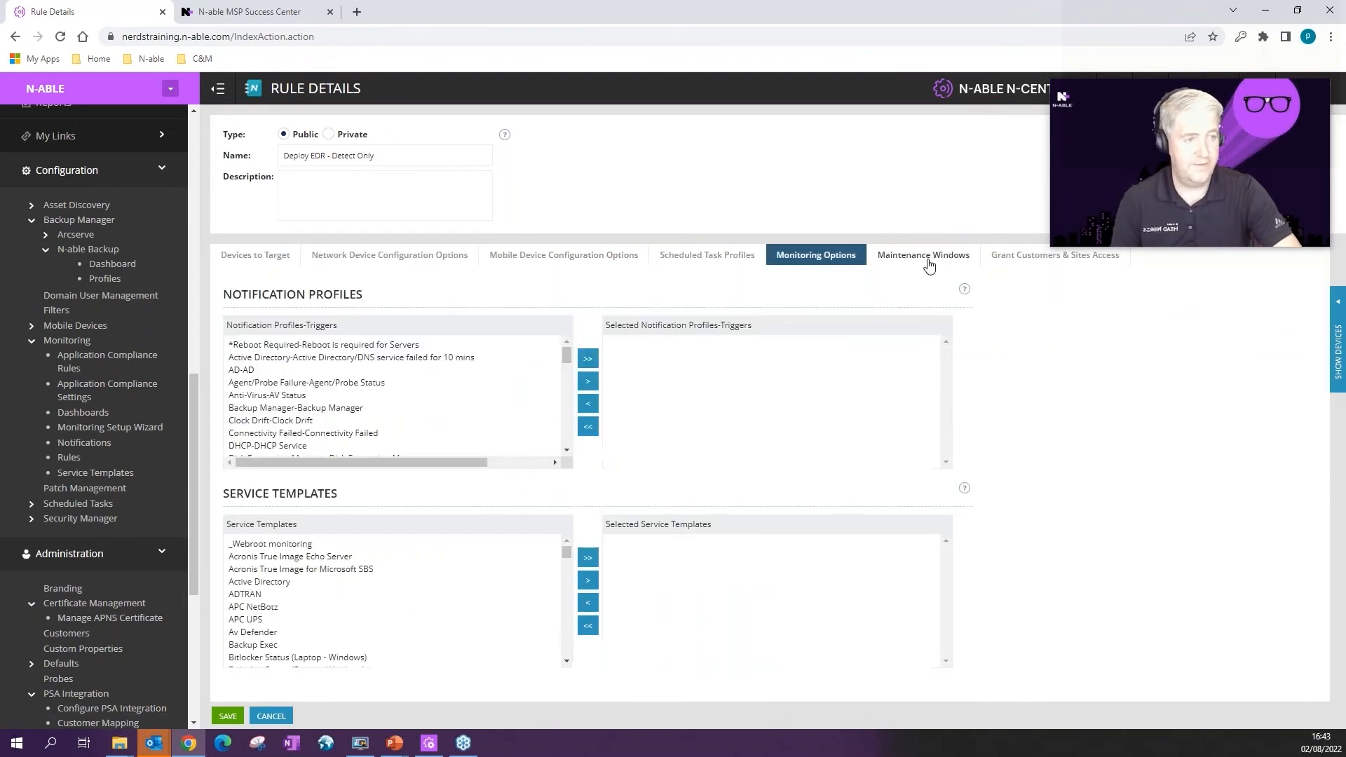
click(905, 261)
click(1021, 258)
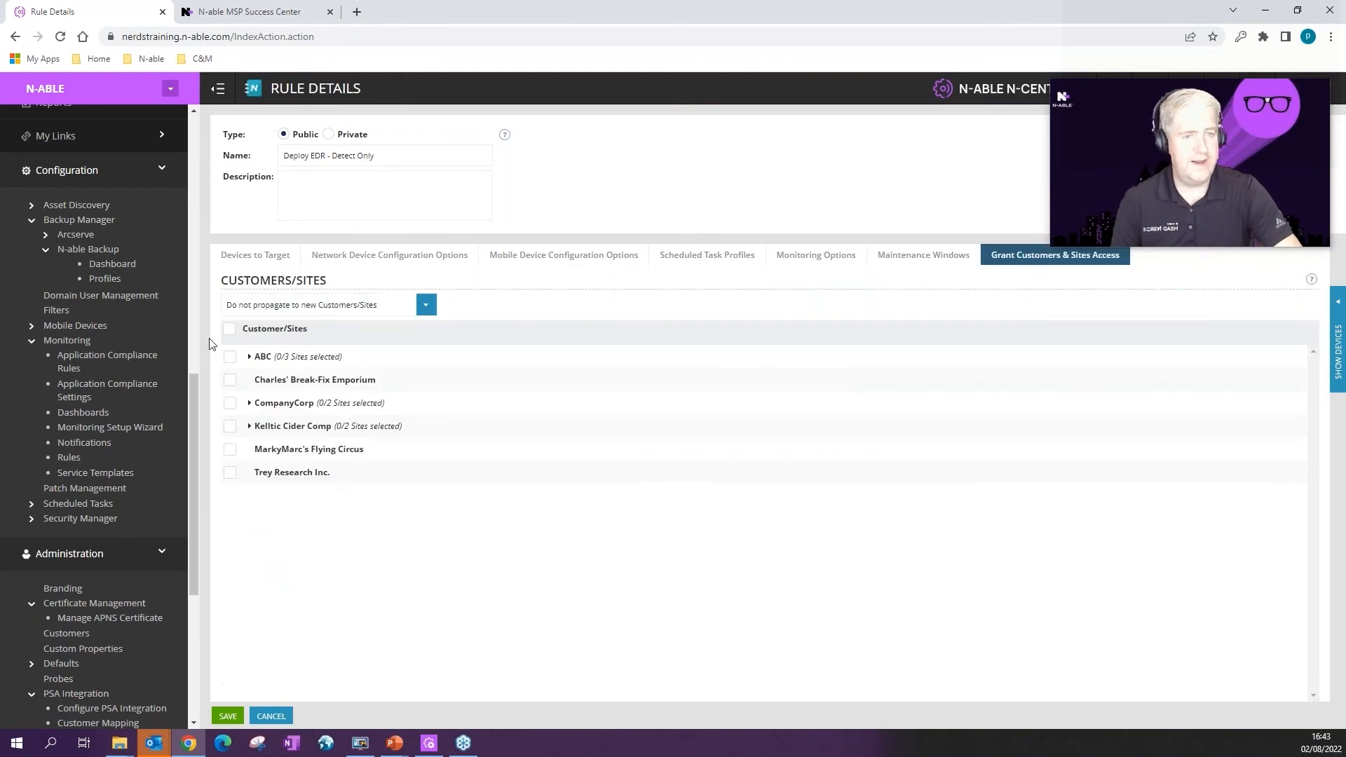
click(230, 330)
click(426, 304)
Step: Choose 'Propagate to all new Customers/Sites', check the device preview, and save the rule
click(301, 341)
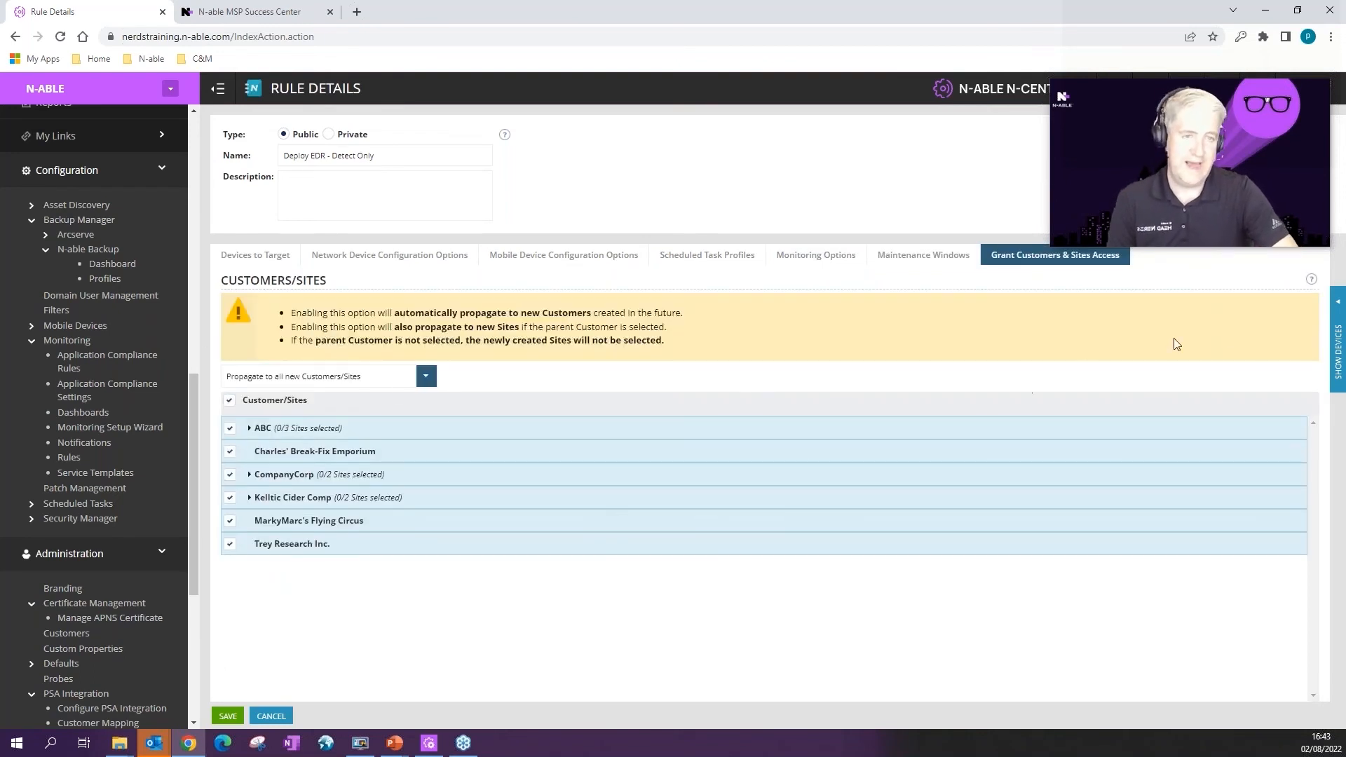
click(1338, 344)
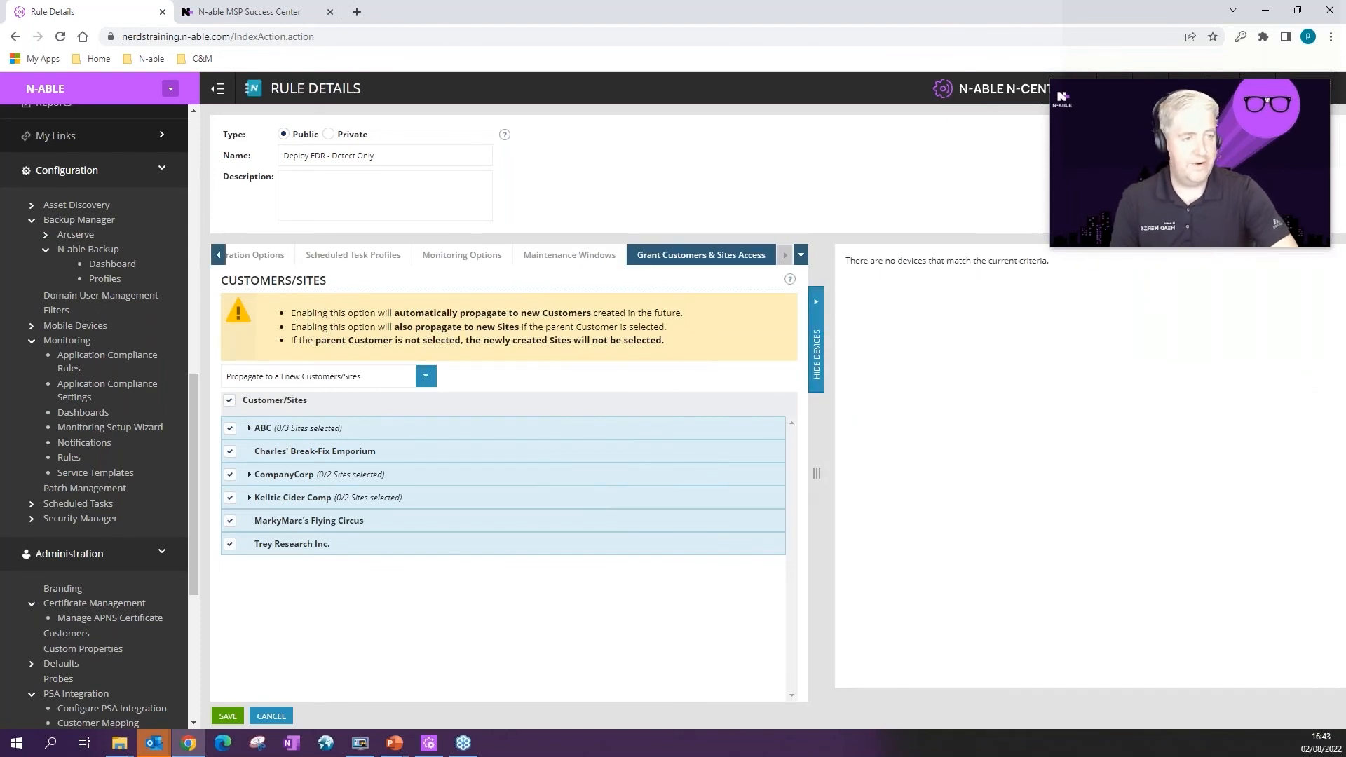
click(817, 344)
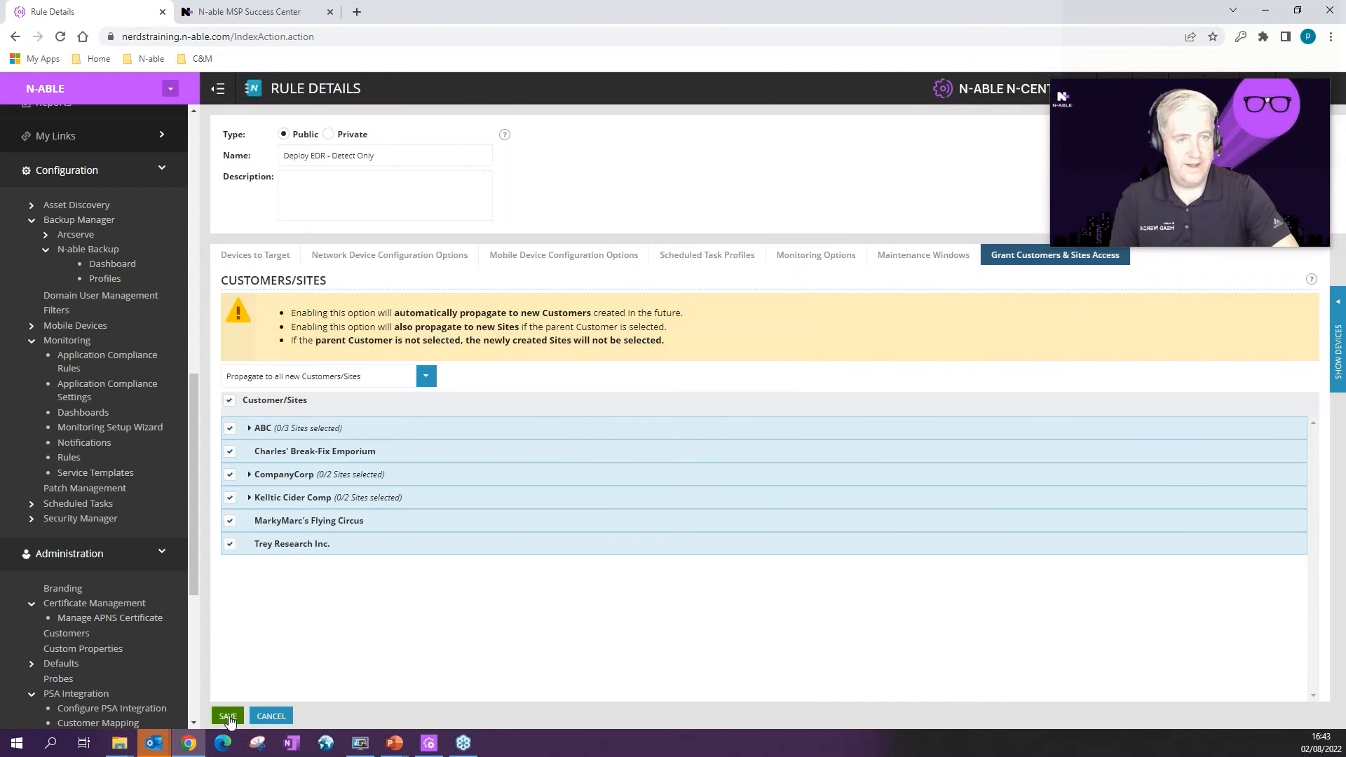
click(229, 717)
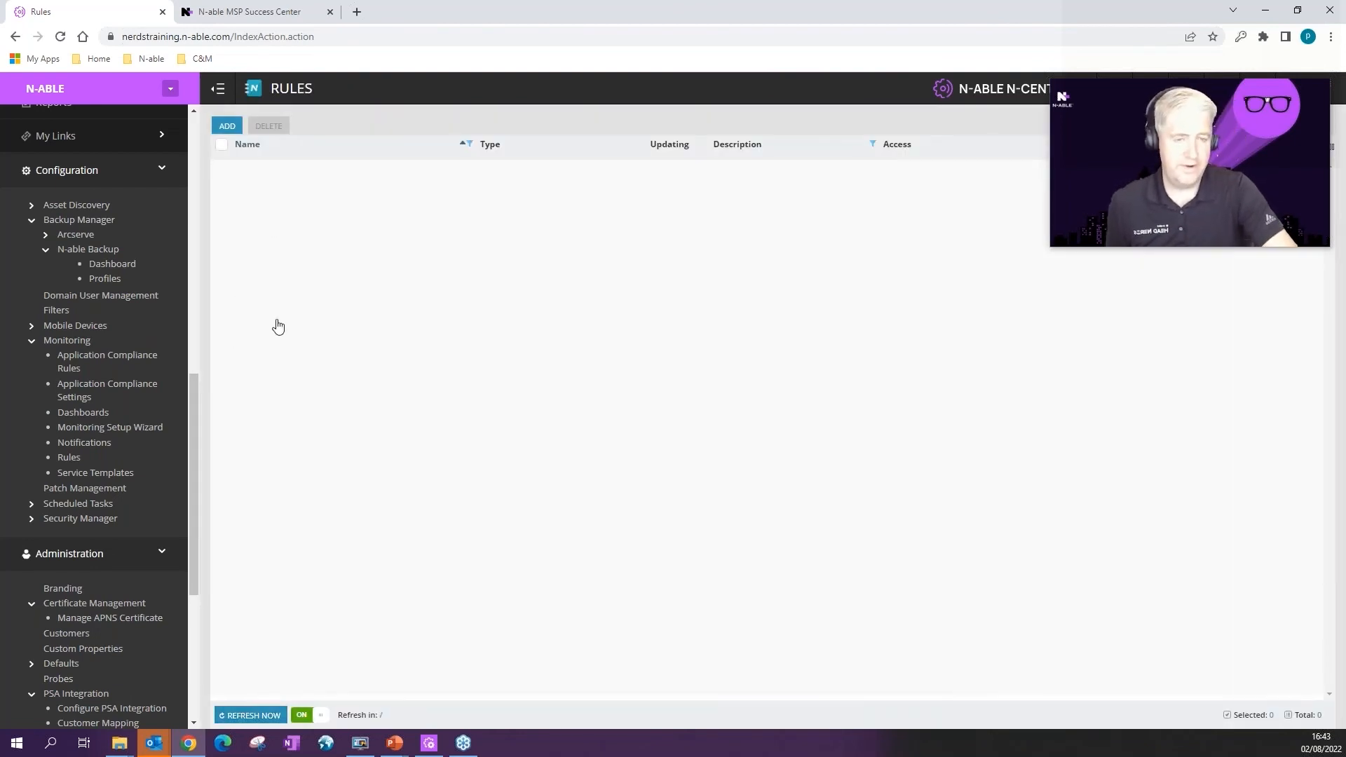
Step: Clone the Detect Only rule from the Rules list, naming the copy 'Deploy EDR - Protect Mode'
scroll(264, 346, down, 2)
scroll(276, 465, down, 1)
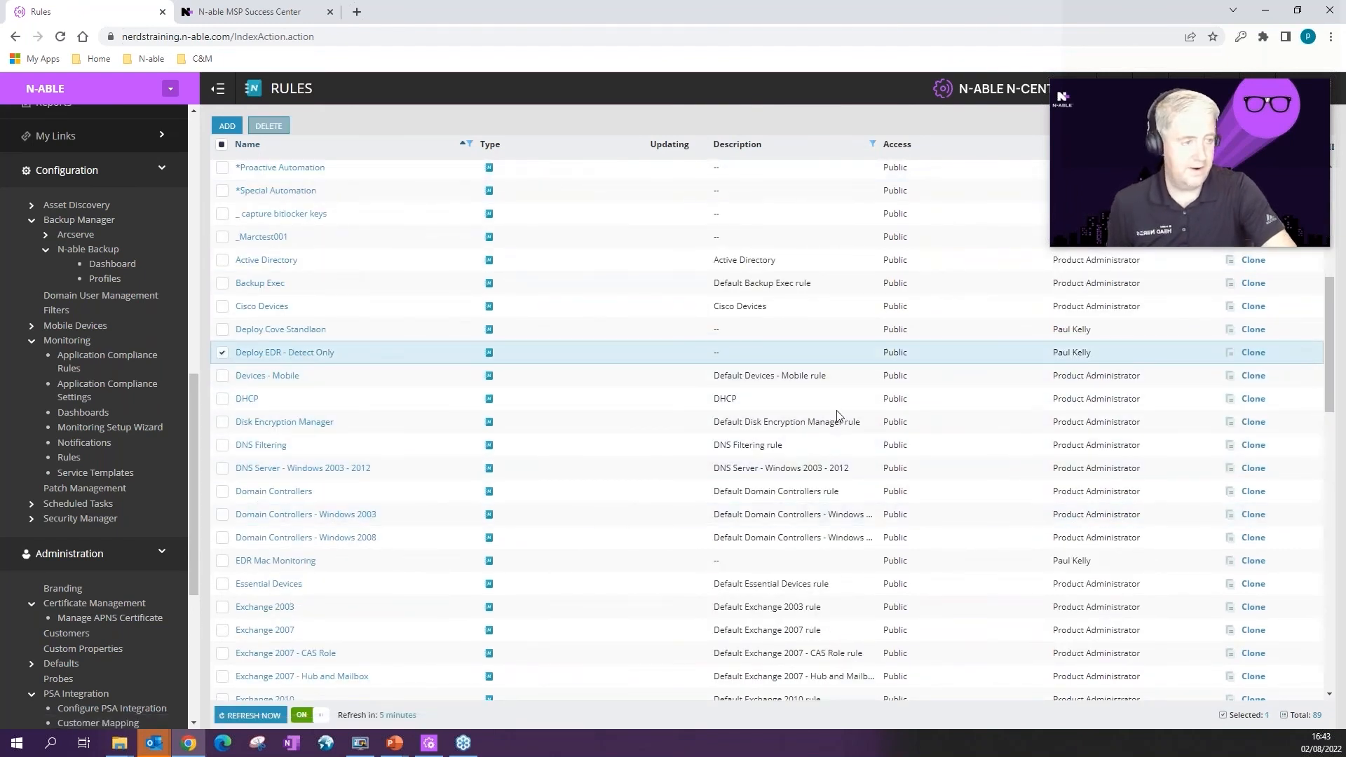
click(1253, 352)
text(Deploy EDR - Protect Mode)
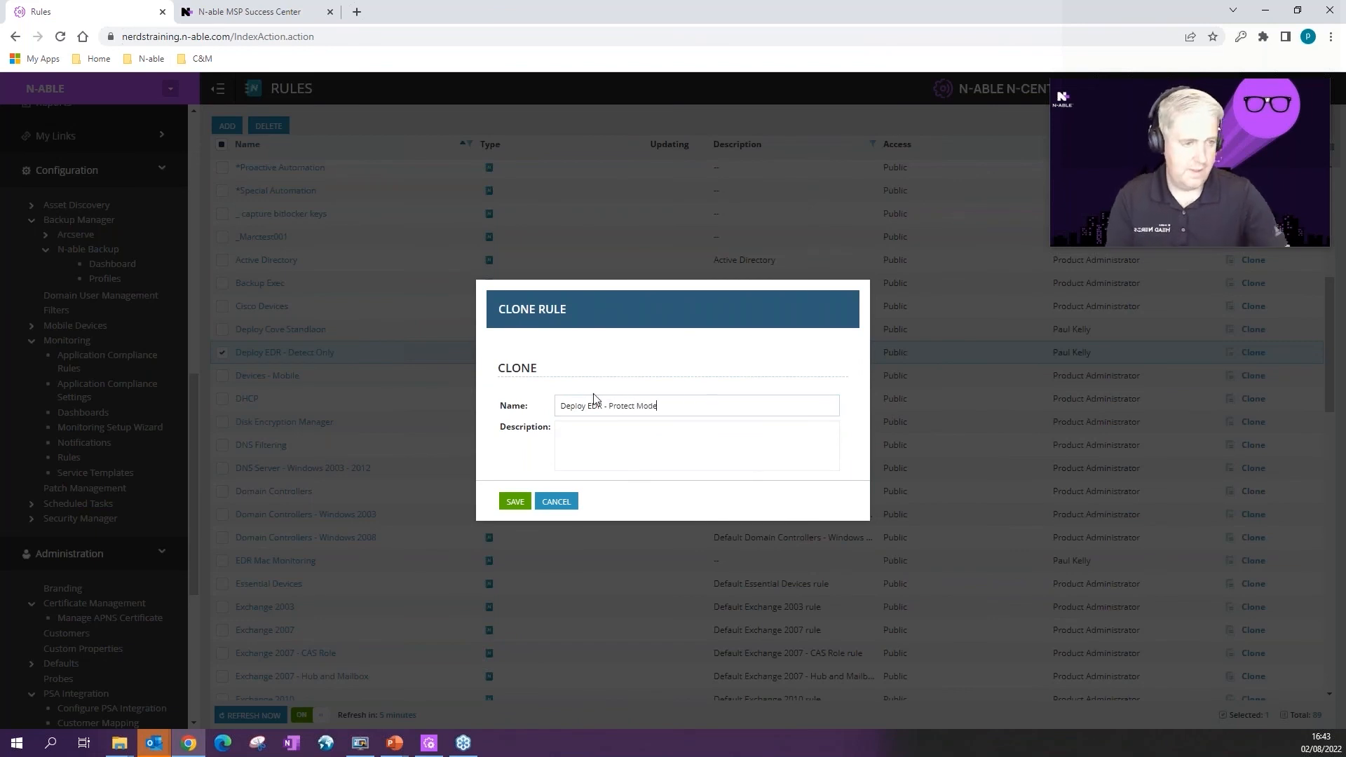
click(517, 504)
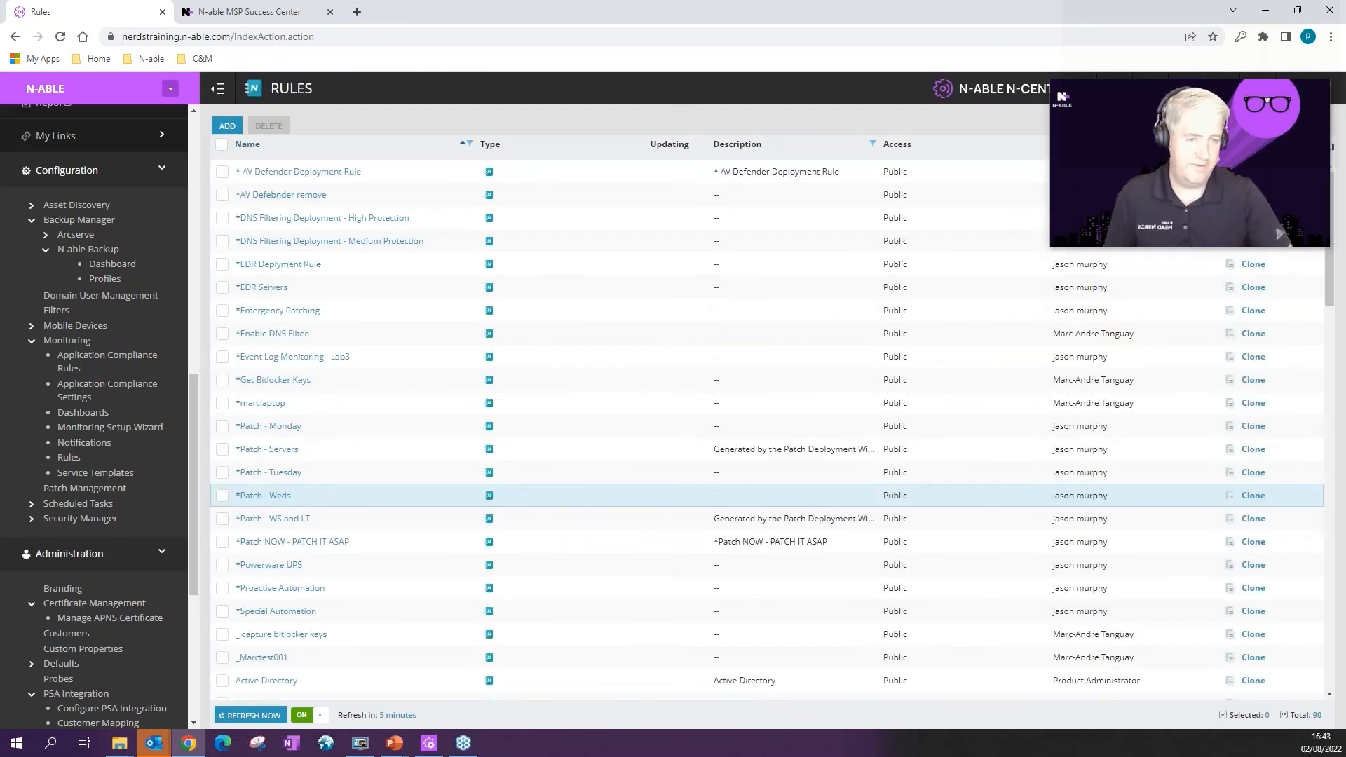
scroll(267, 414, down, 3)
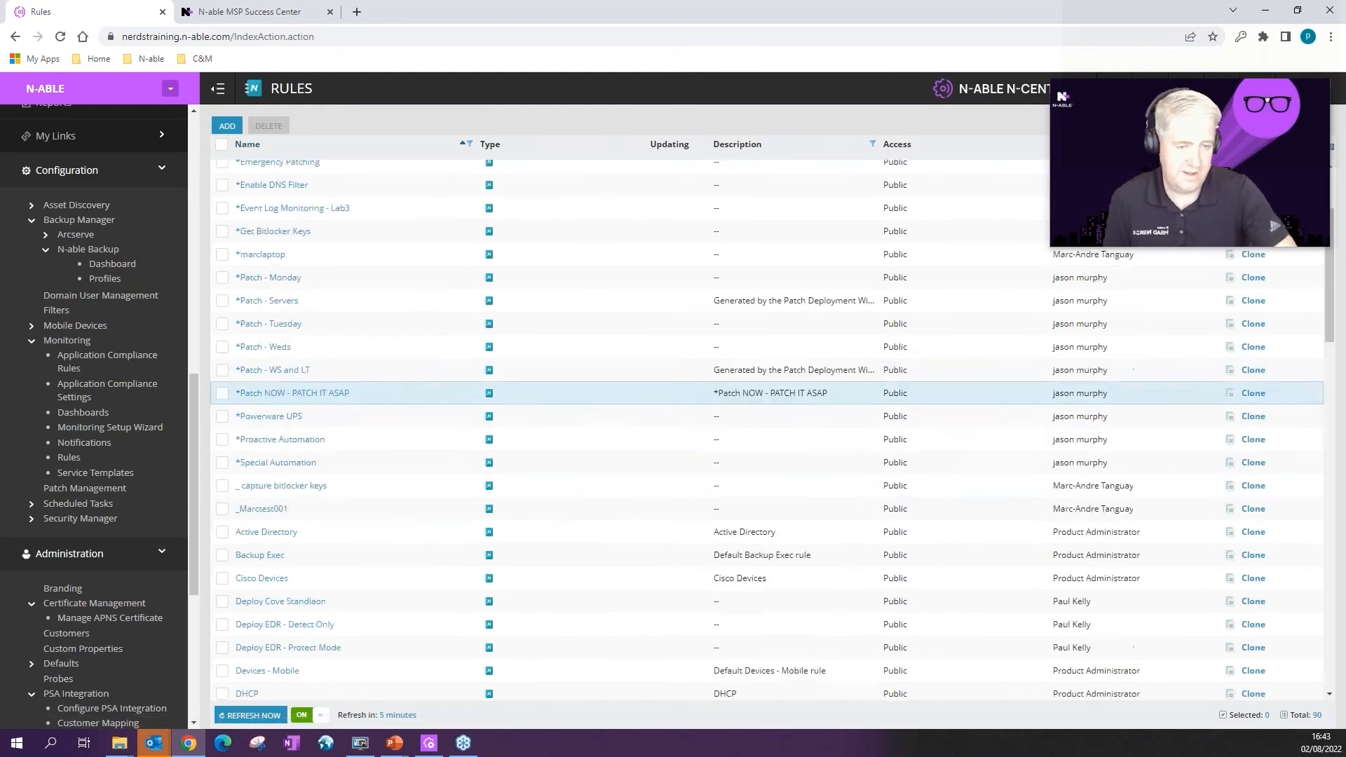
scroll(274, 421, down, 1)
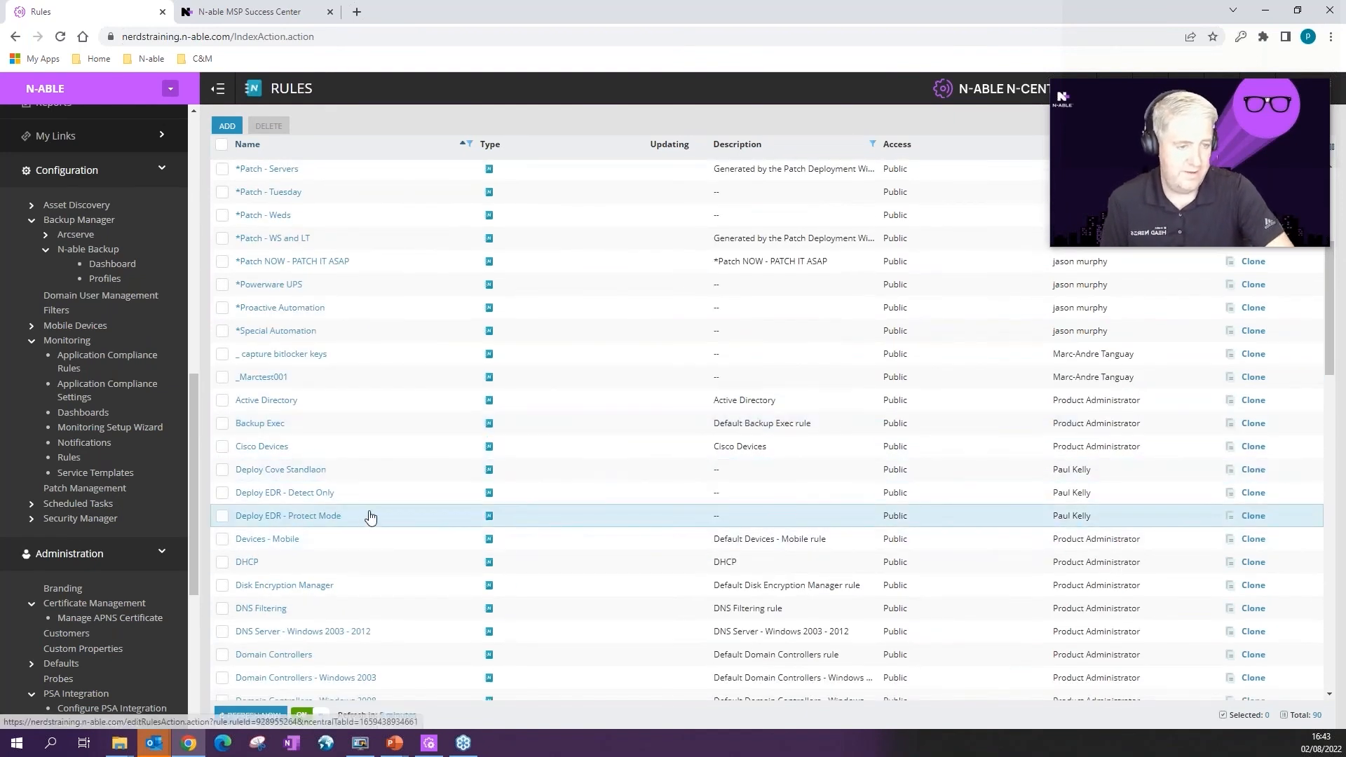
Step: In the Deploy EDR - Protect Mode rule, replace the Detect Only filter with EDR Profile - Protect Mode
click(302, 507)
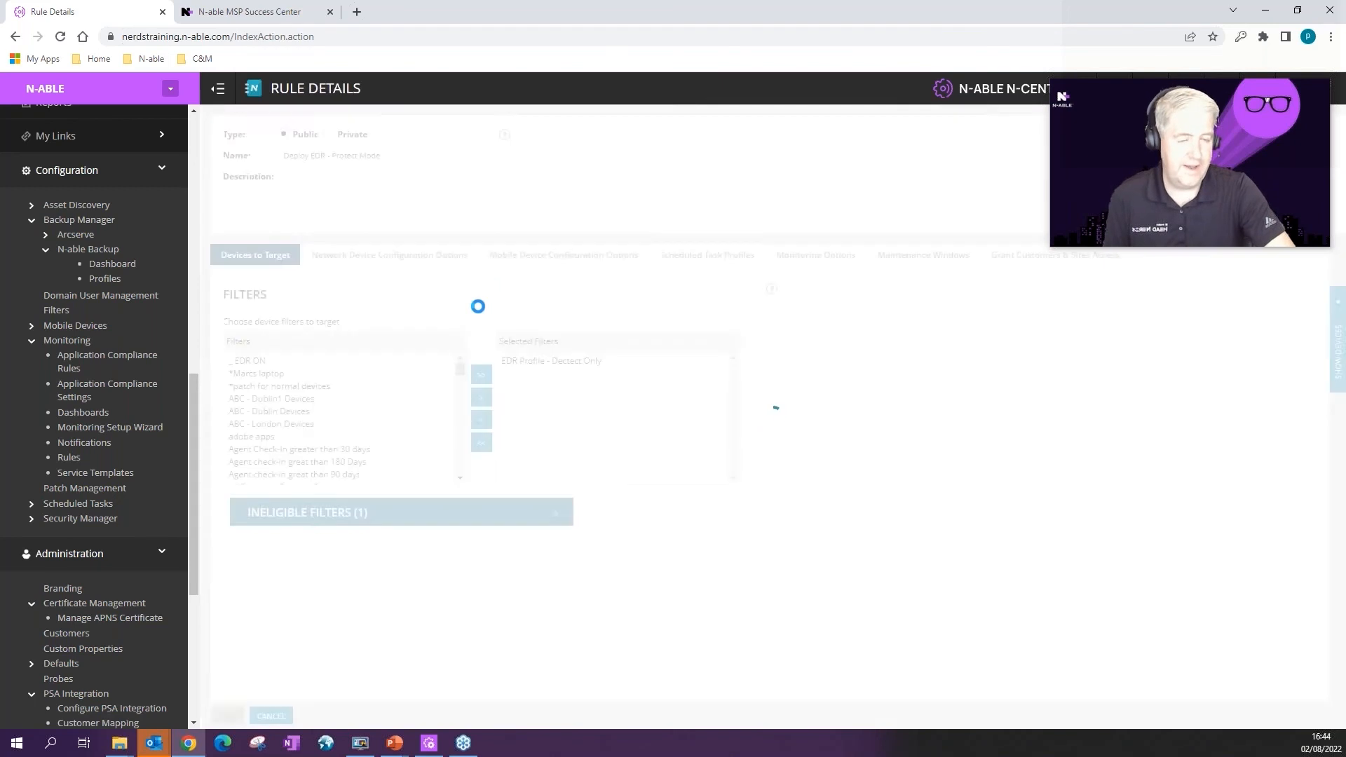
click(526, 362)
click(481, 420)
scroll(379, 424, down, 5)
click(293, 423)
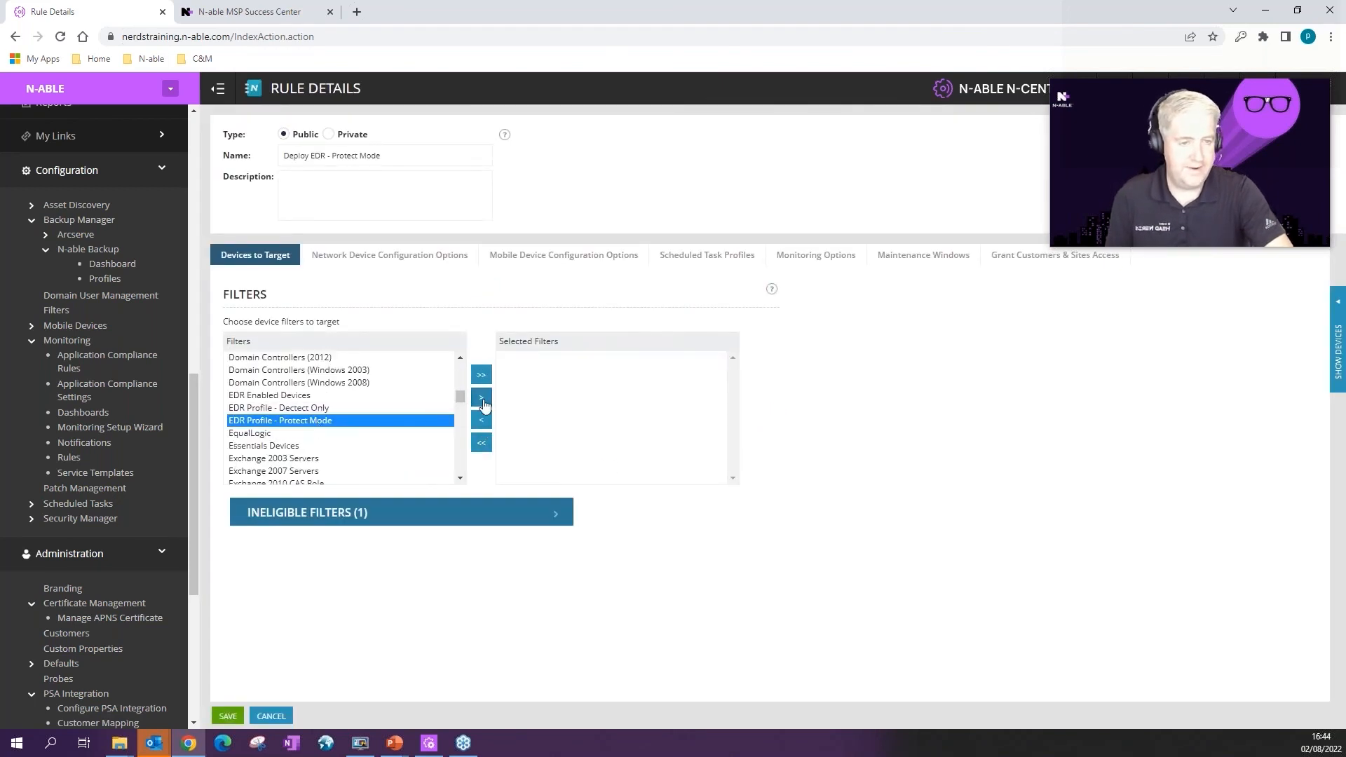
click(482, 398)
Step: Set the rule's Endpoint Detection & Response profile to Protect Mode, check matching devices, and save
click(385, 258)
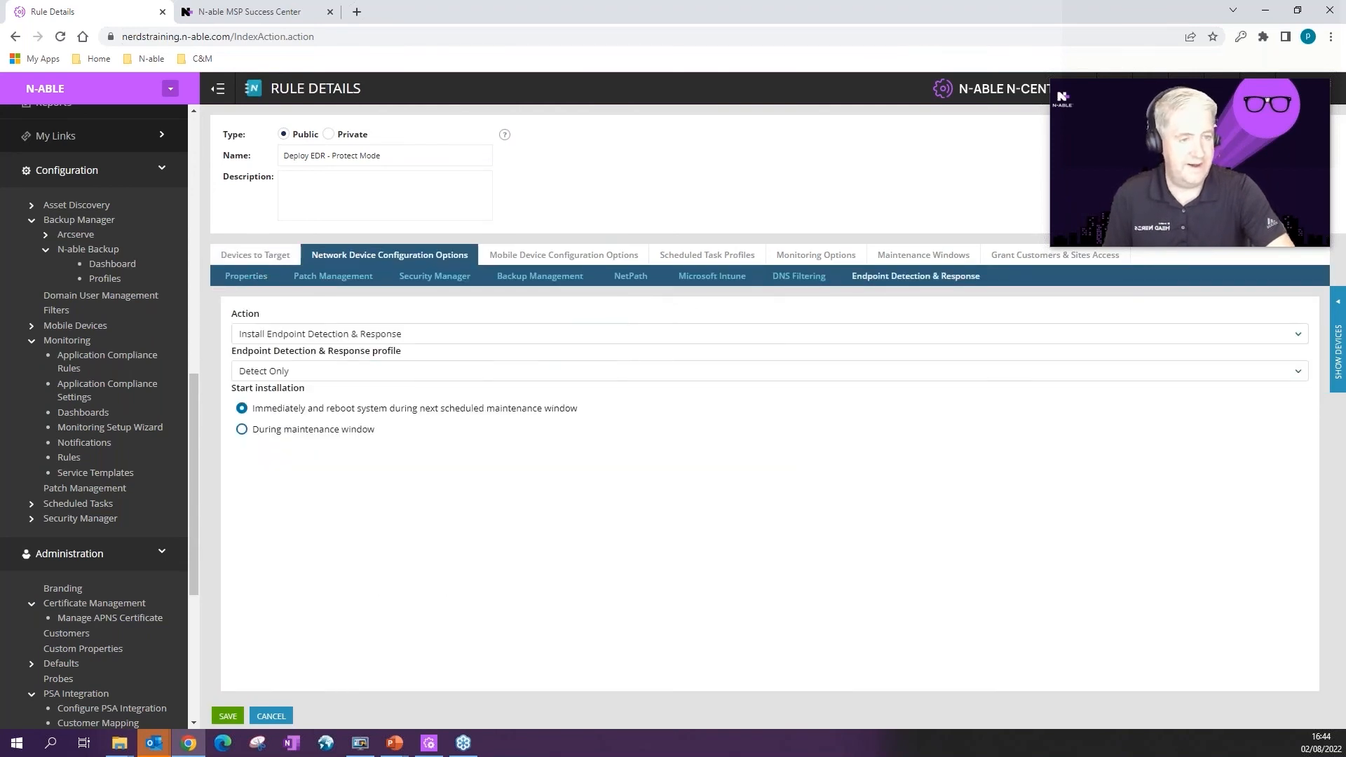
click(429, 371)
click(266, 439)
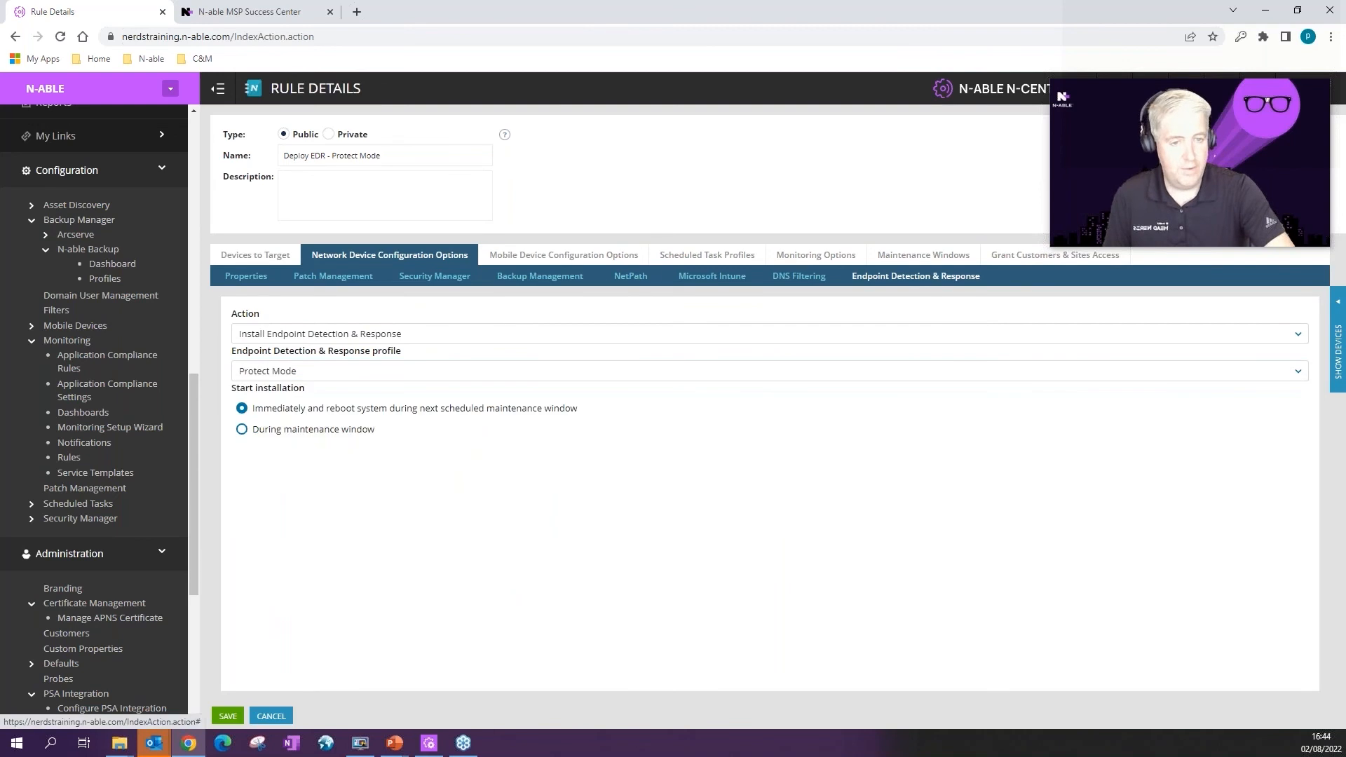
click(1339, 314)
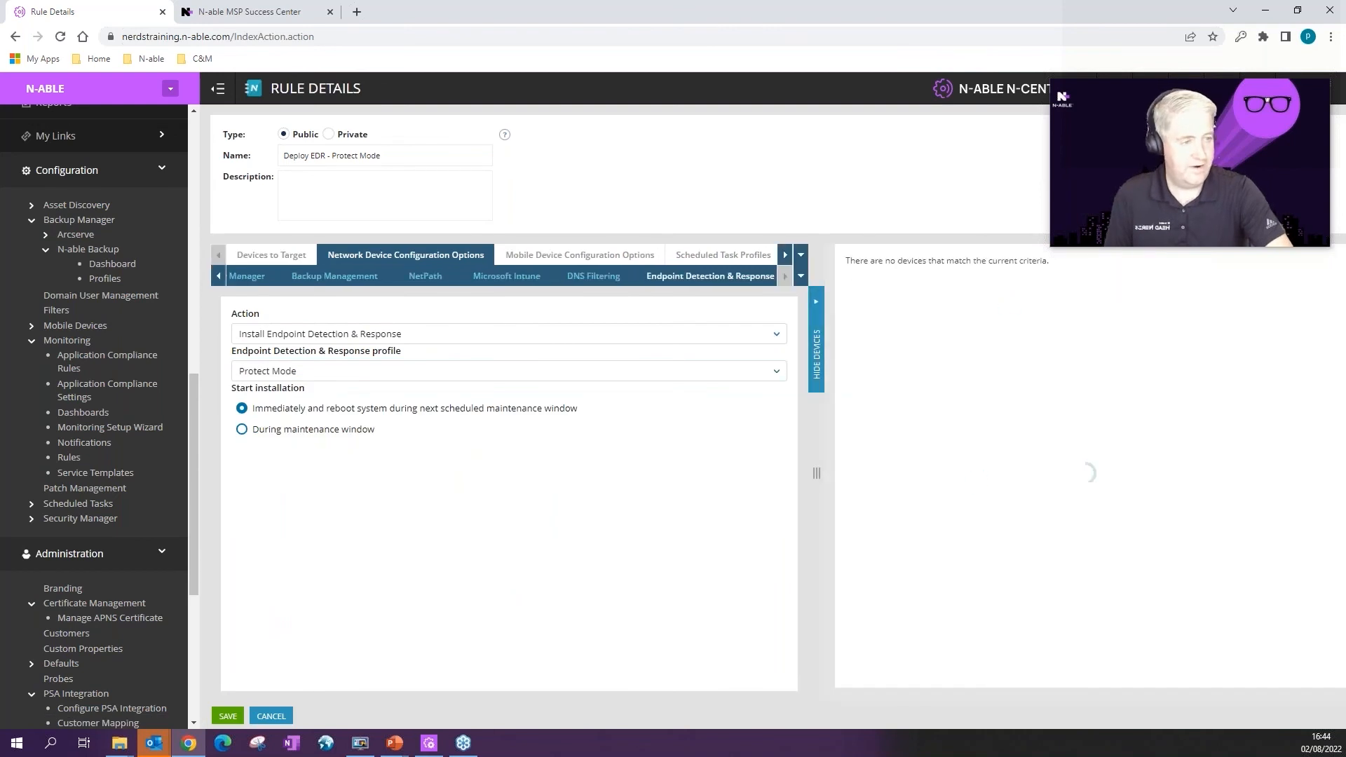
click(816, 341)
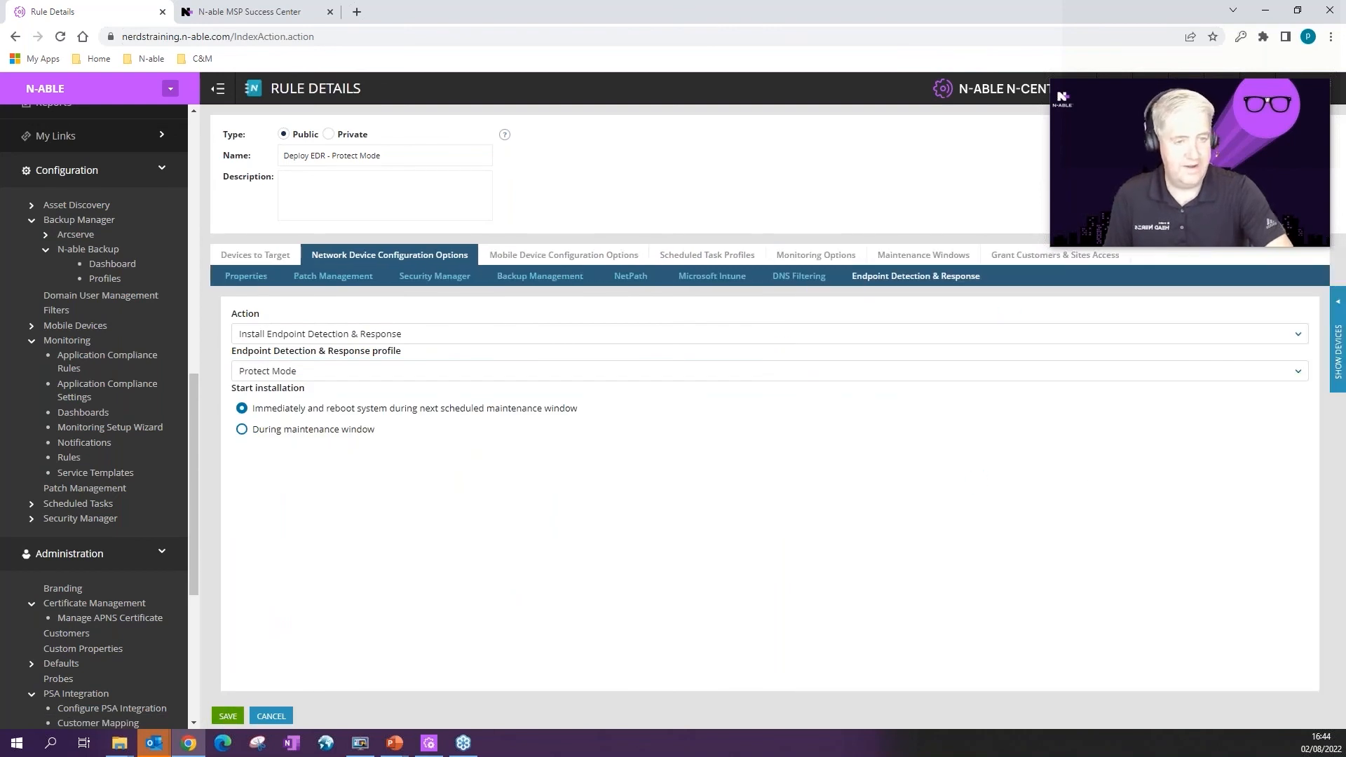
click(228, 716)
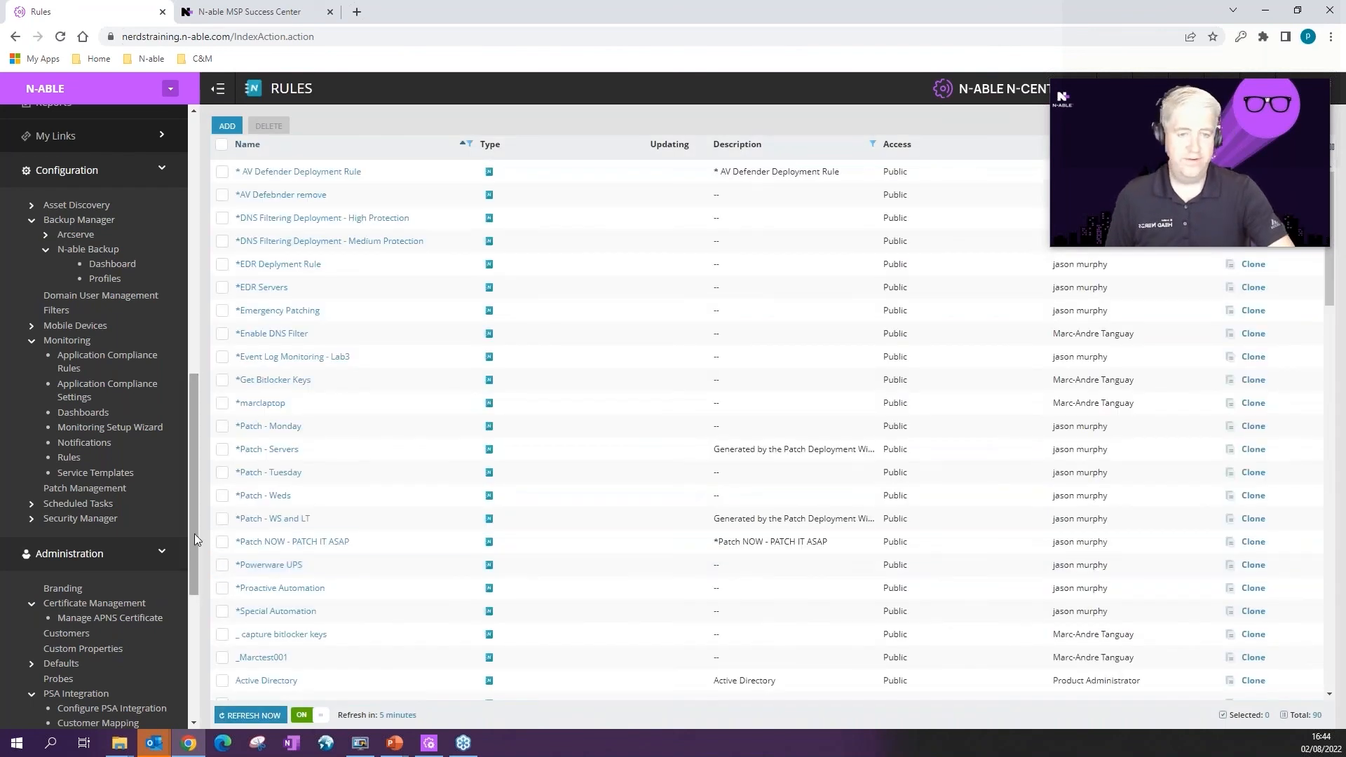
Step: Switch the device view to the Kelltic Cider Comp customer
scroll(195, 532, up, 3)
scroll(193, 260, up, 8)
click(170, 89)
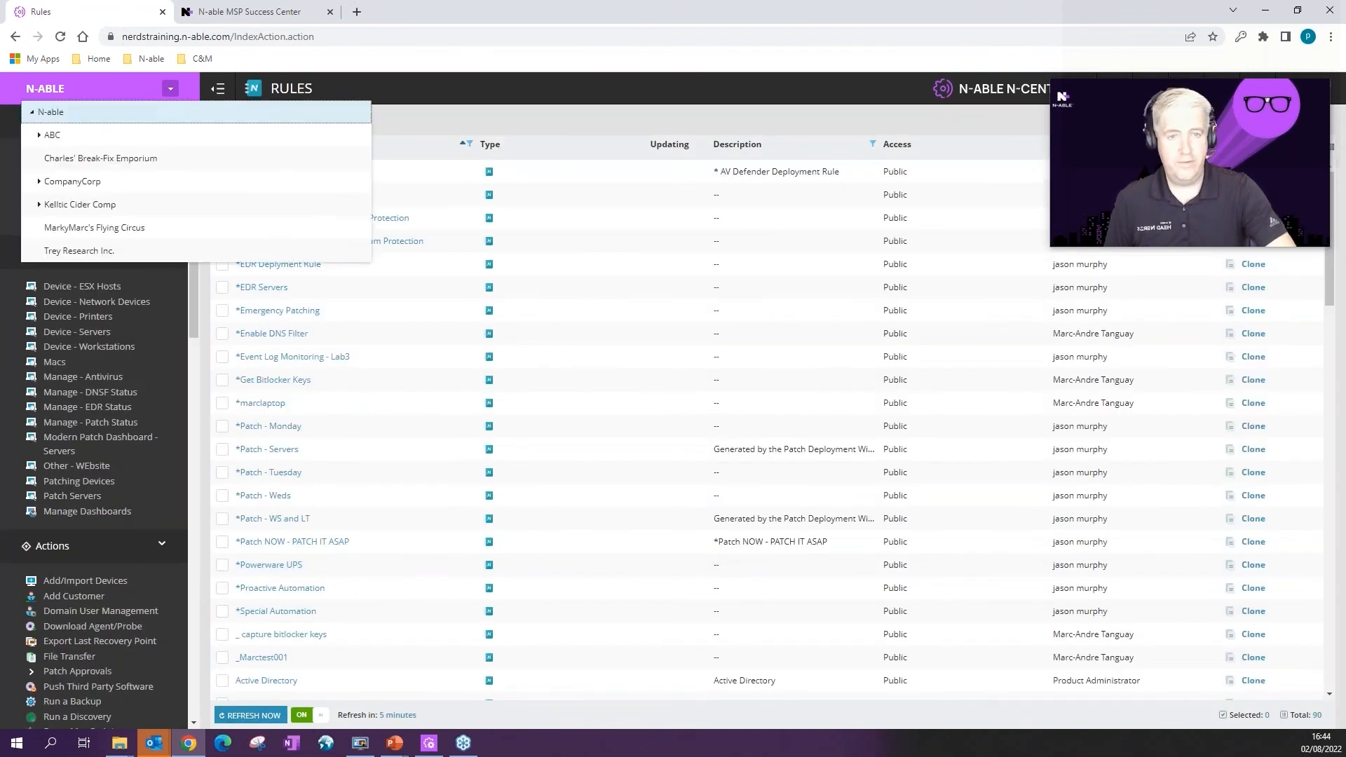
click(89, 205)
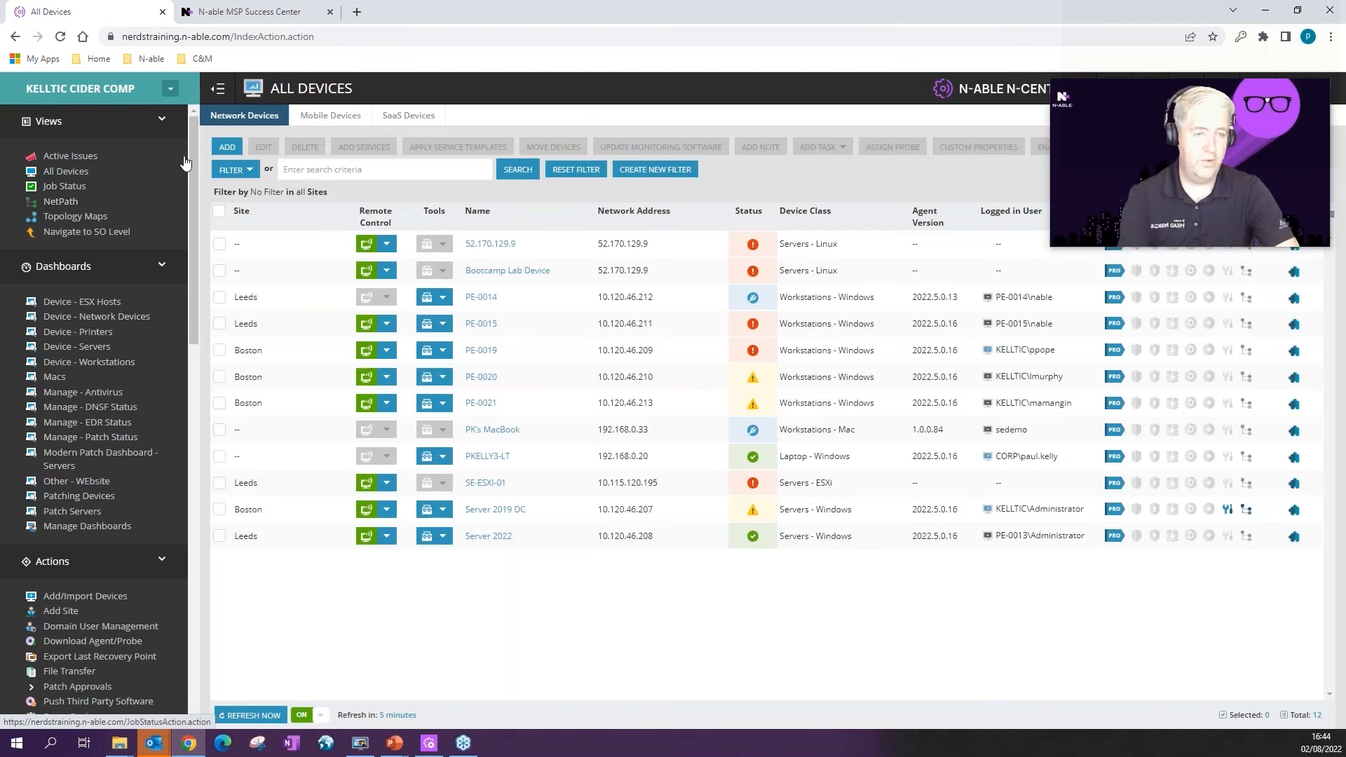
Step: Filter the devices to Workstations and Laptops - Windows and select all six
click(234, 170)
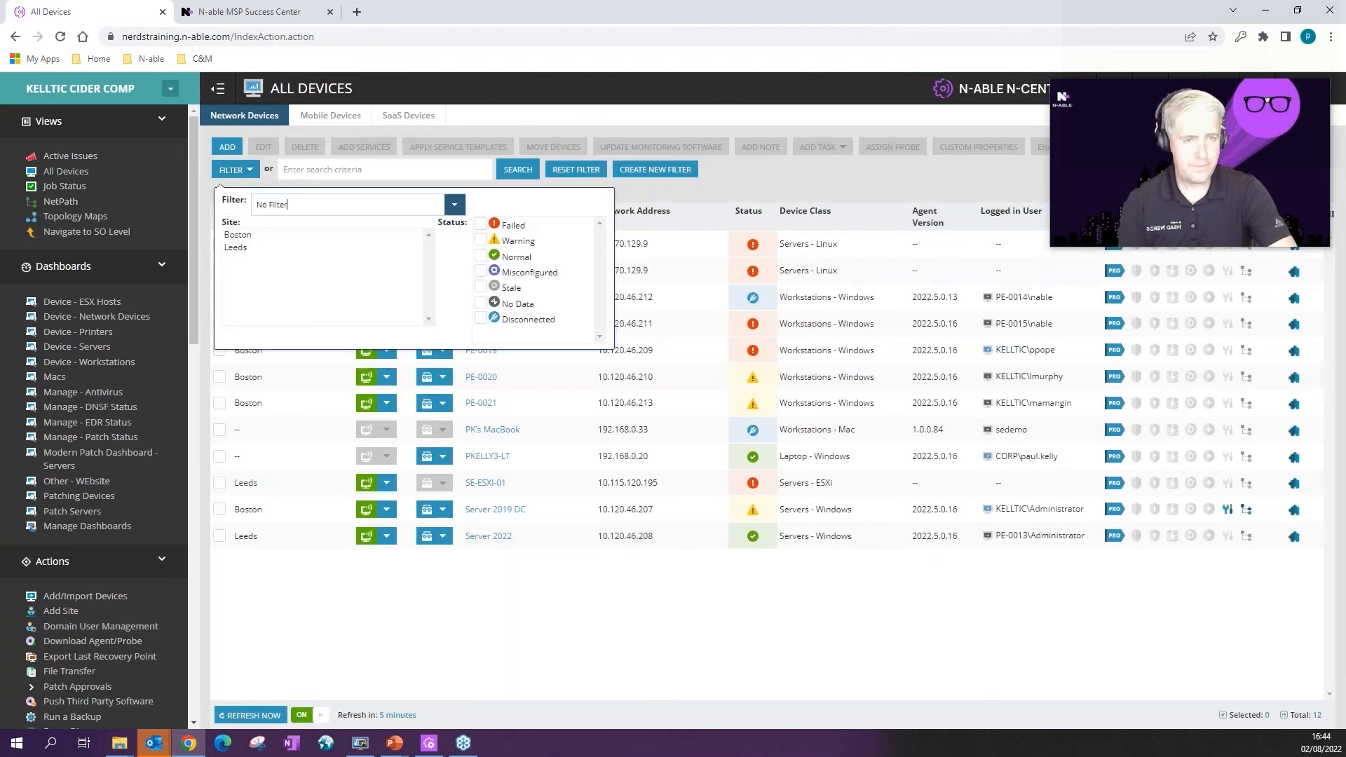
click(286, 204)
scroll(421, 631, down, 10)
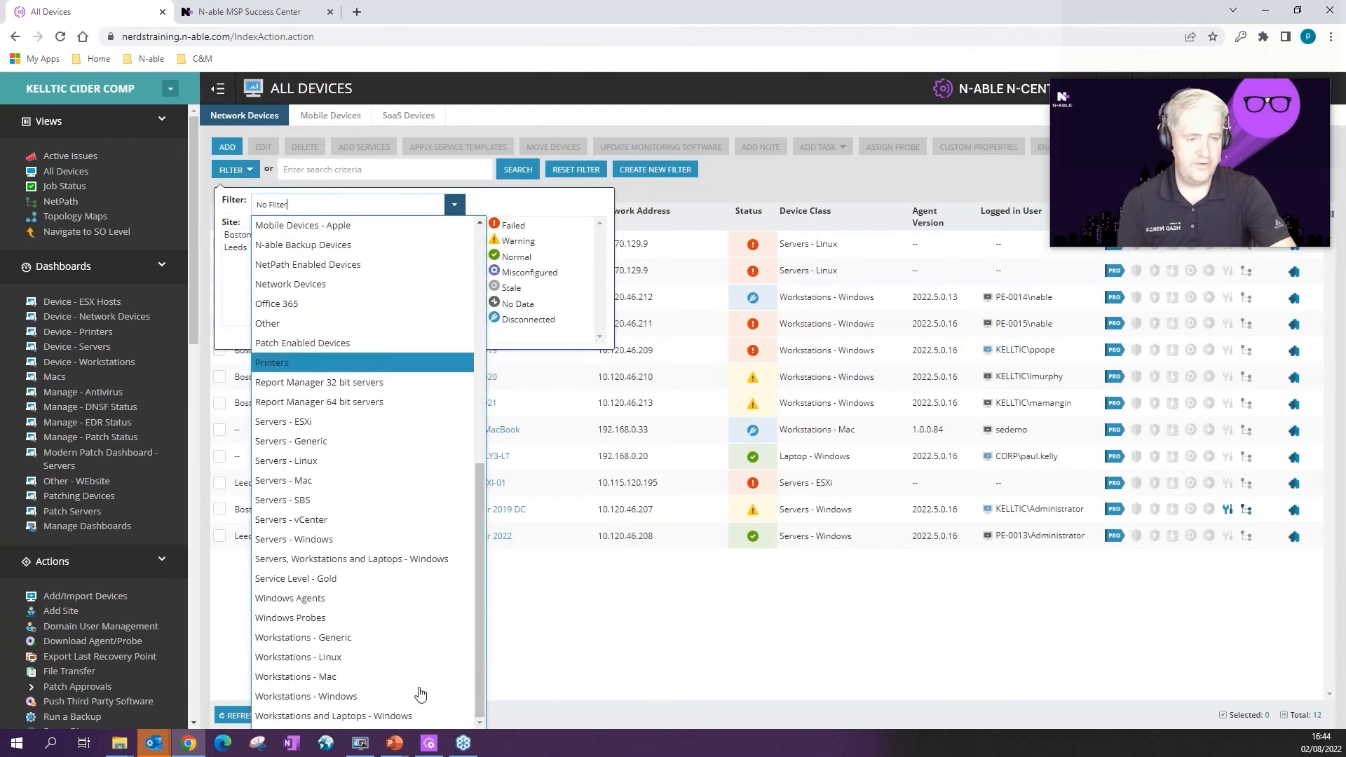
click(329, 716)
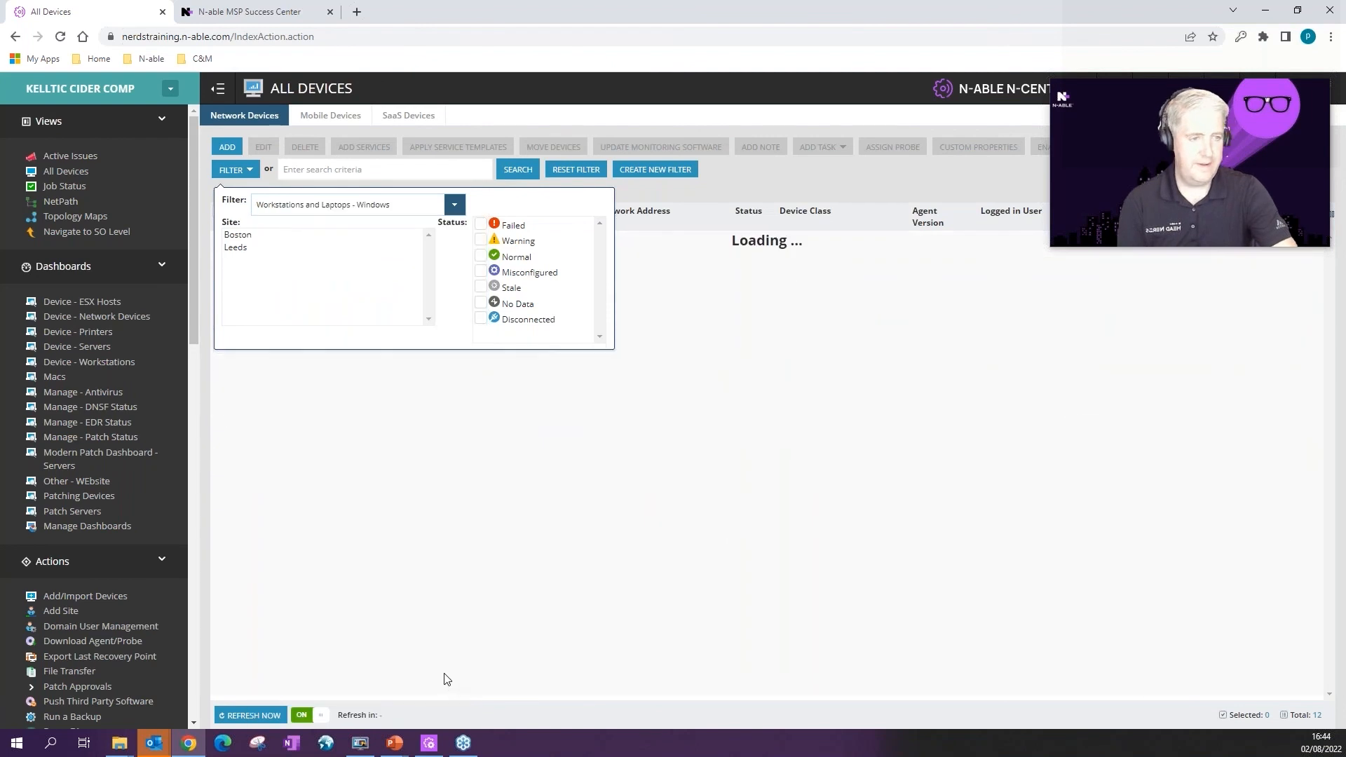
click(219, 211)
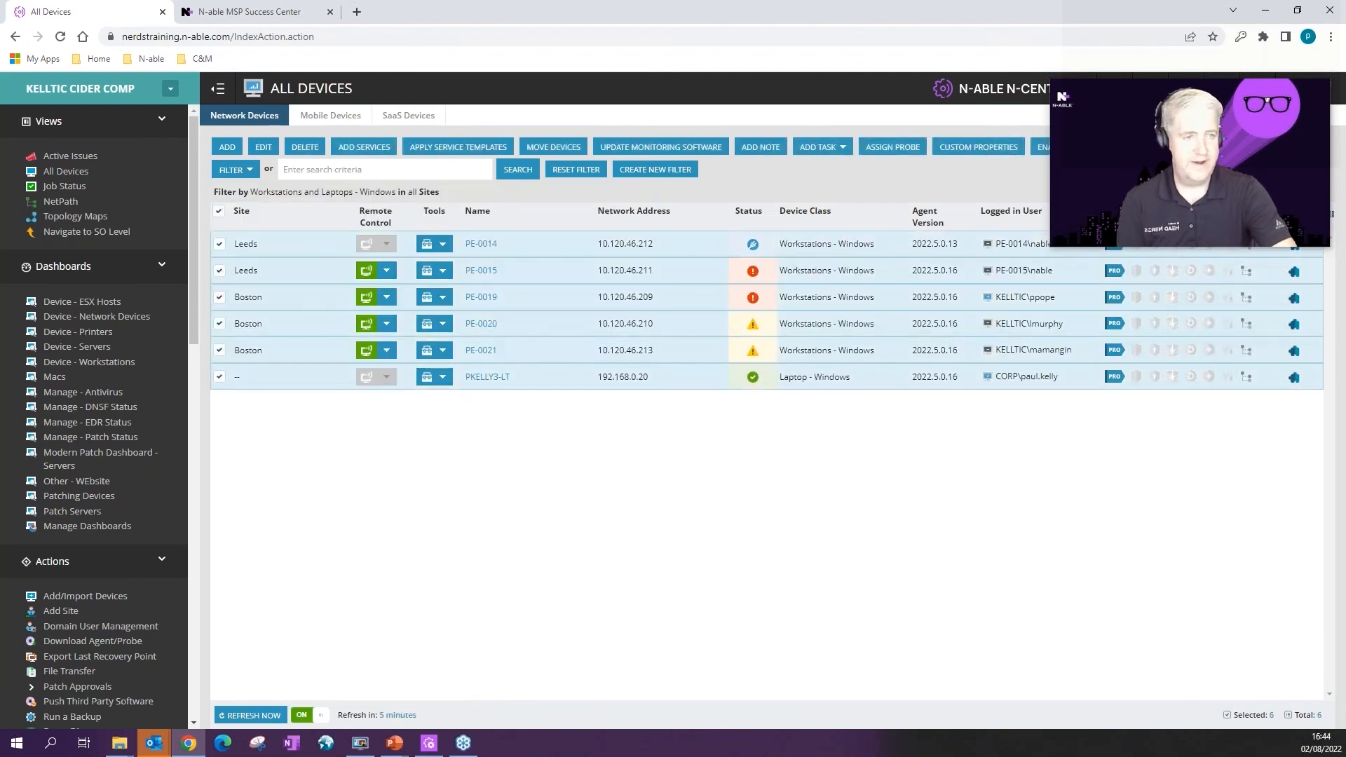
drag(1171, 125, 1199, 134)
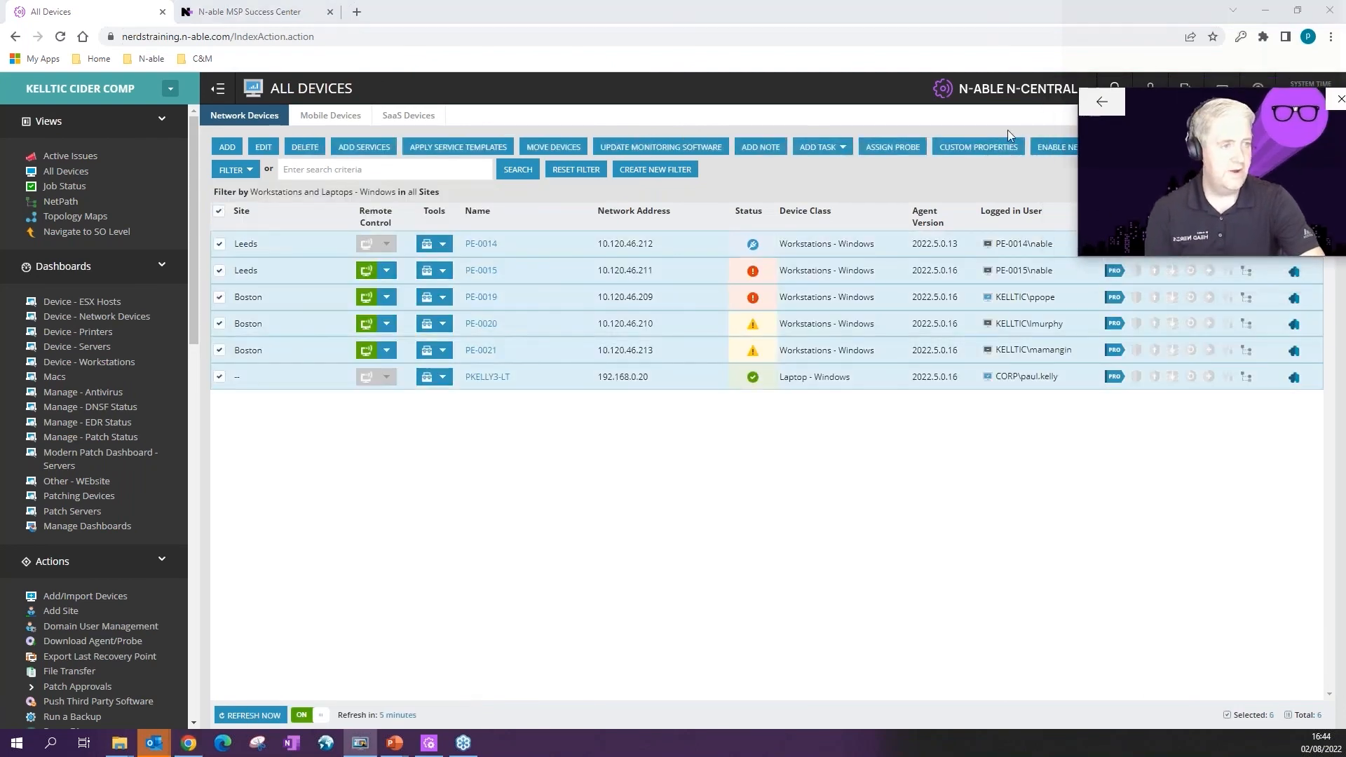
Step: Set the six devices' EDR Profile custom property to Detect Only, then close the editor
click(983, 150)
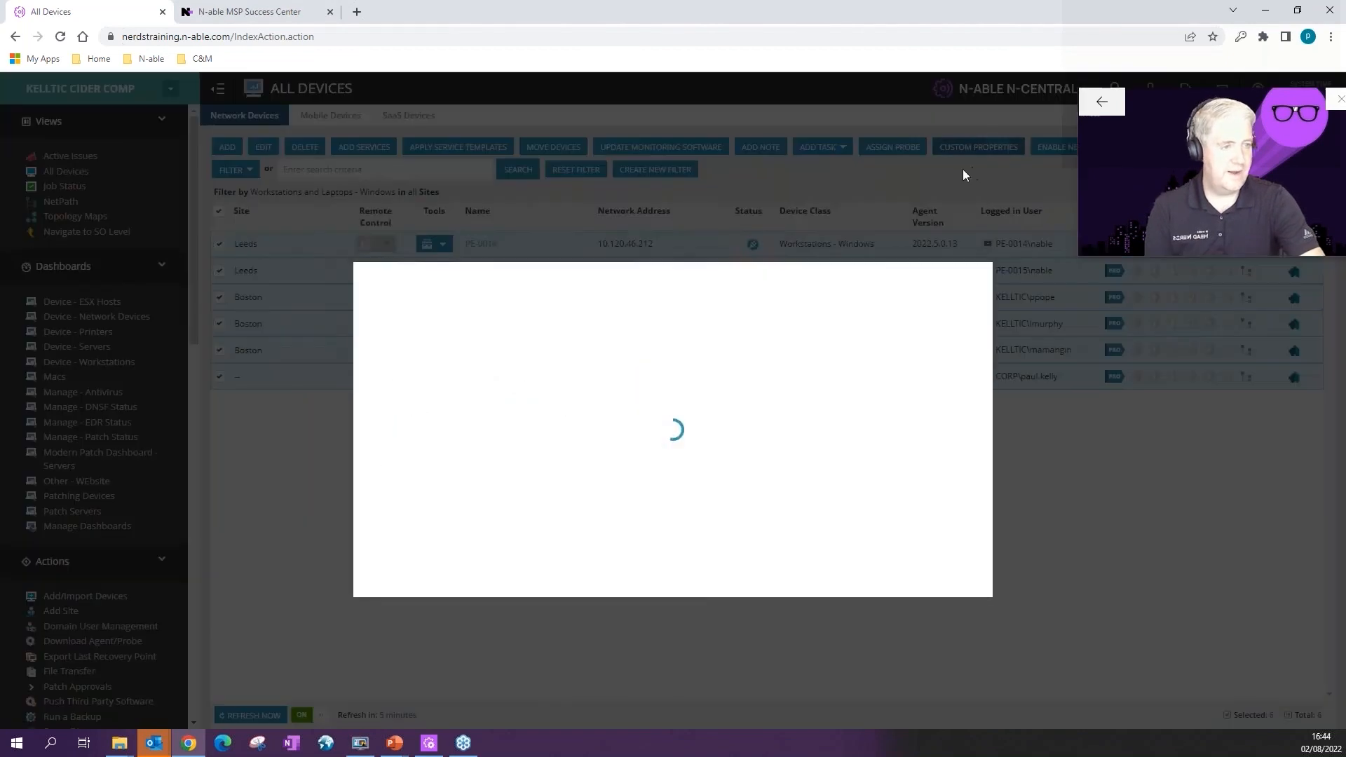
scroll(653, 496, down, 3)
scroll(652, 498, down, 1)
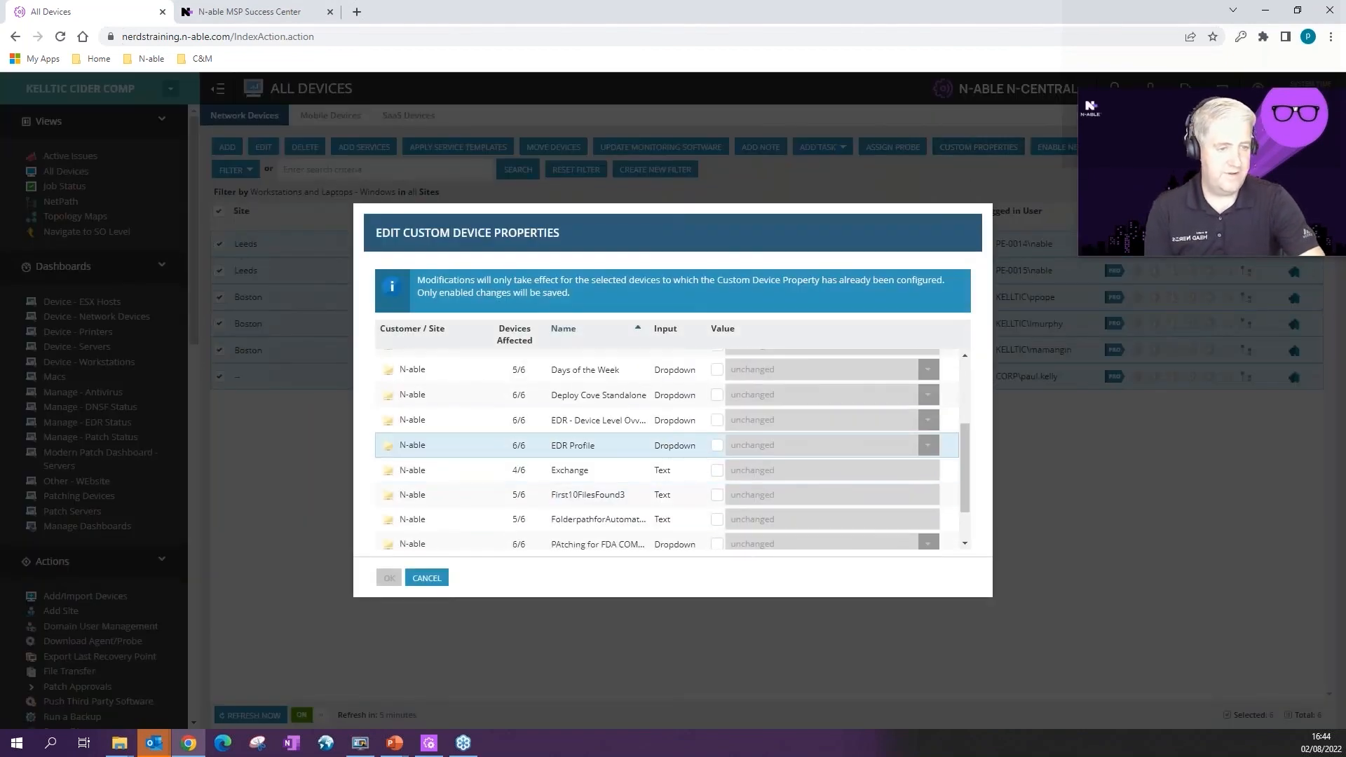
click(930, 447)
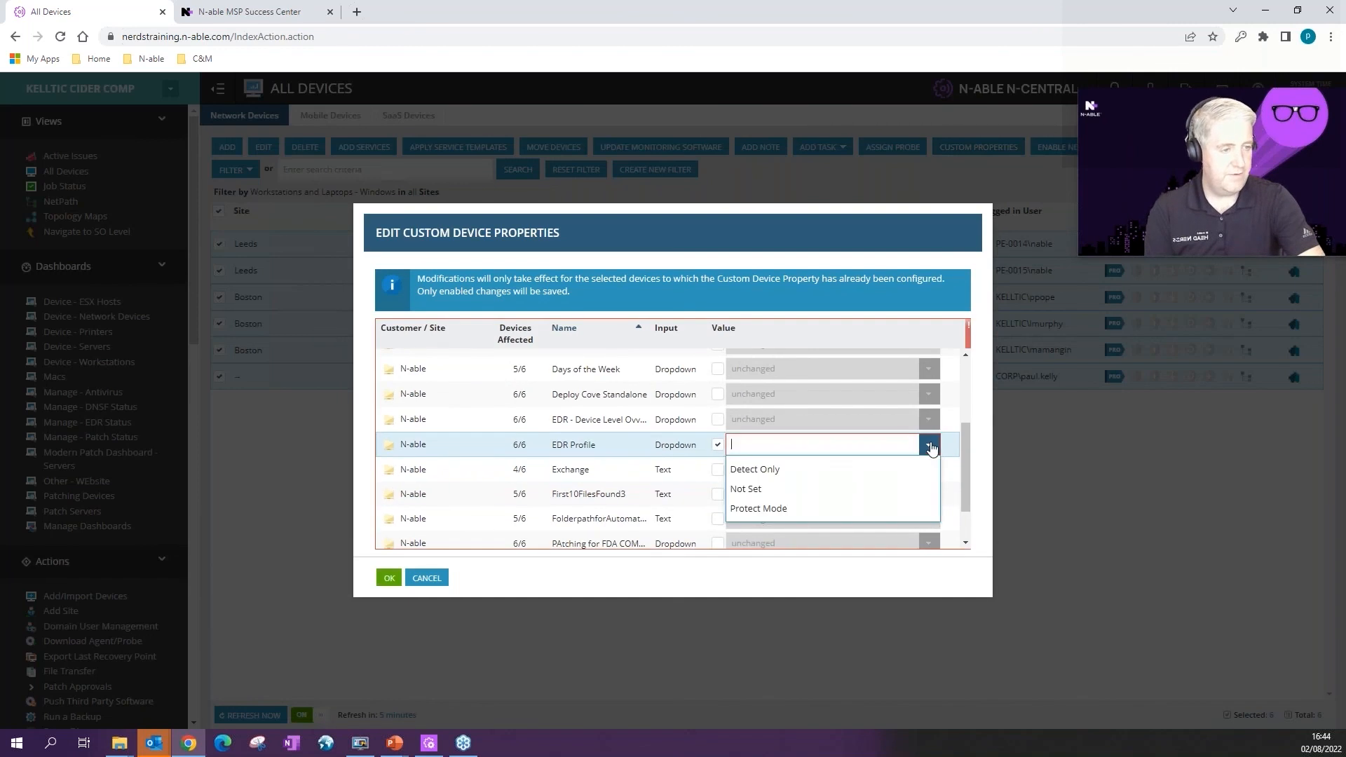
click(757, 469)
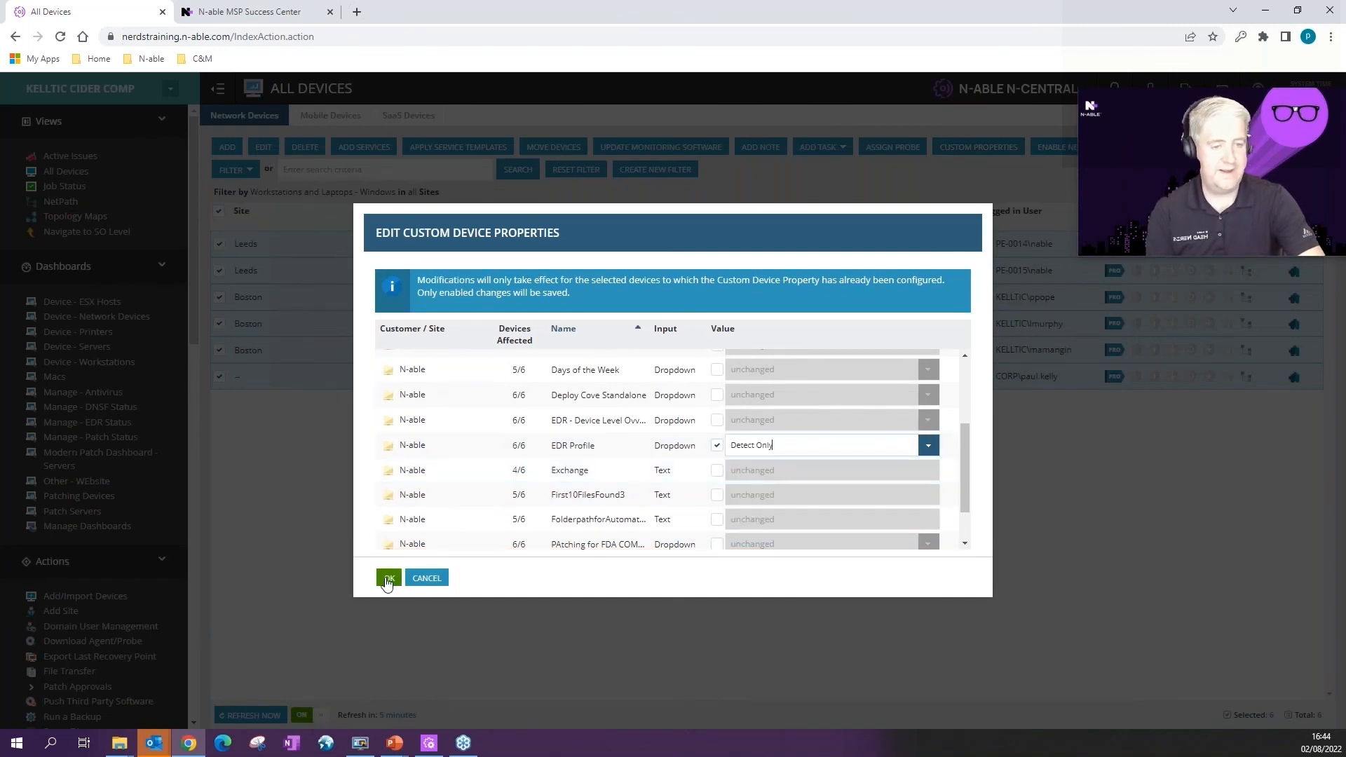
click(425, 582)
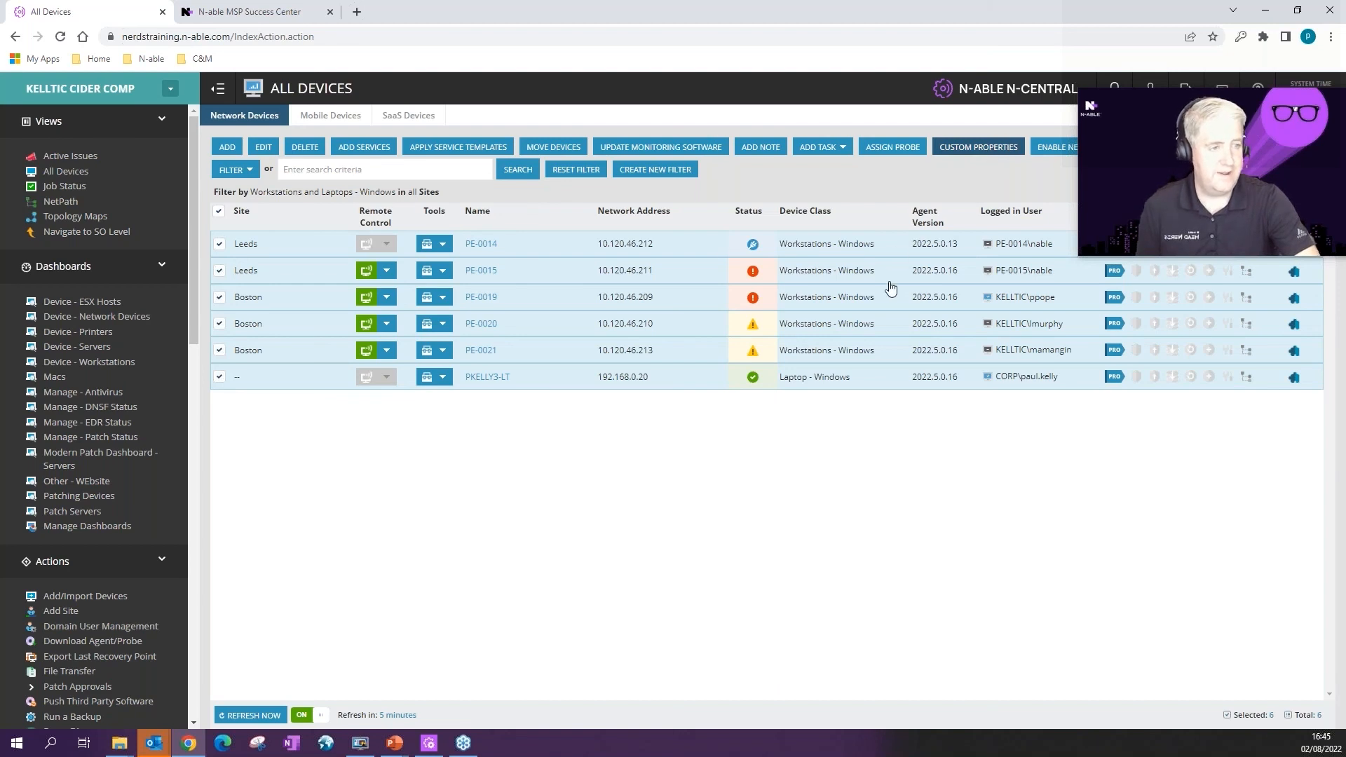
Step: Enable the EDR Profile property, set it to Protect Mode, and finish the property editor
scroll(729, 477, down, 3)
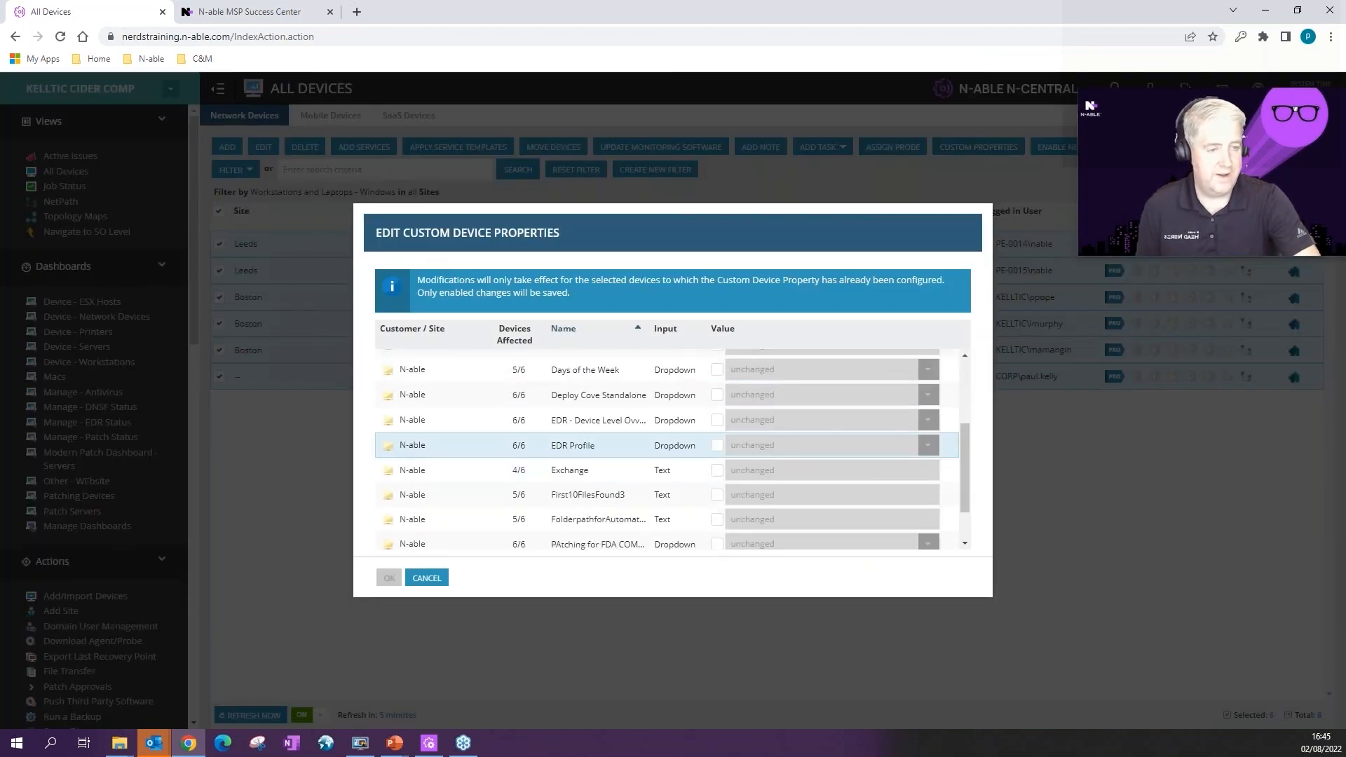
click(717, 445)
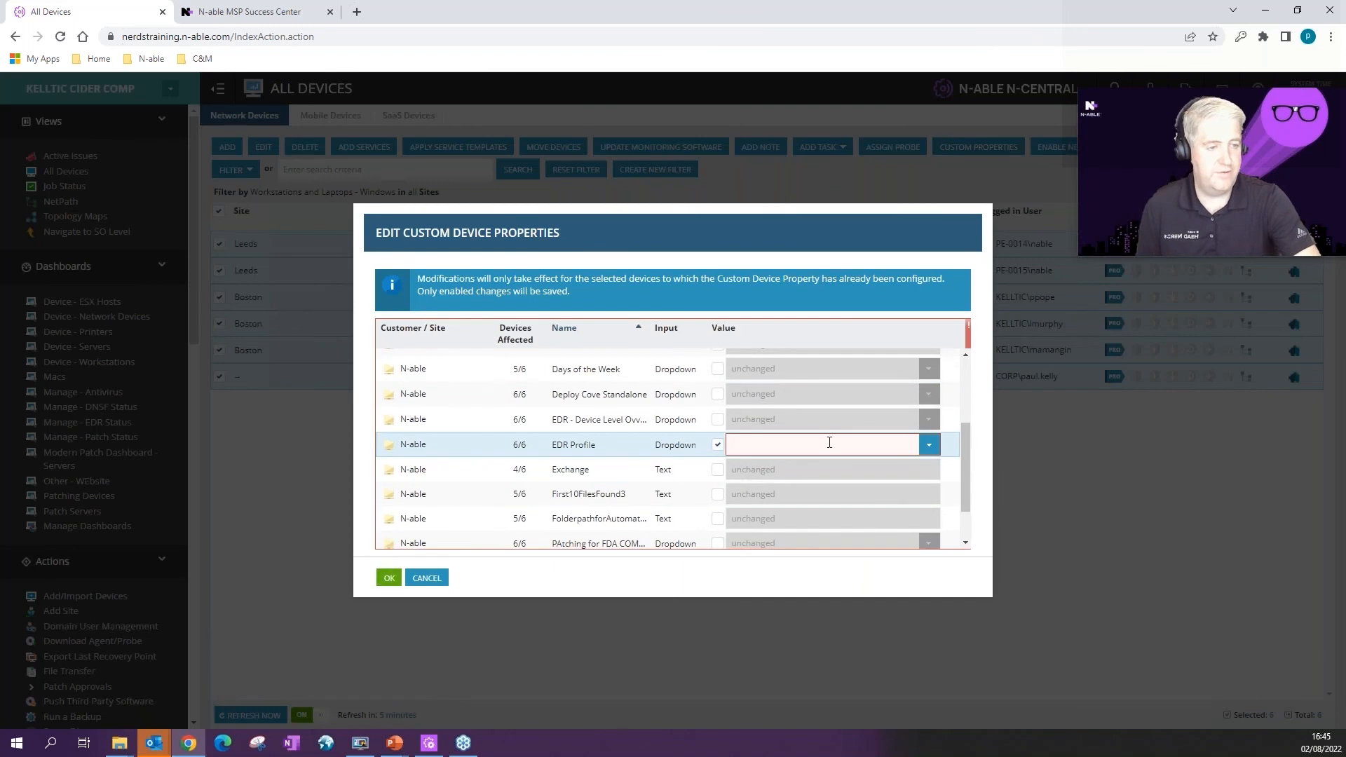
click(929, 446)
click(778, 508)
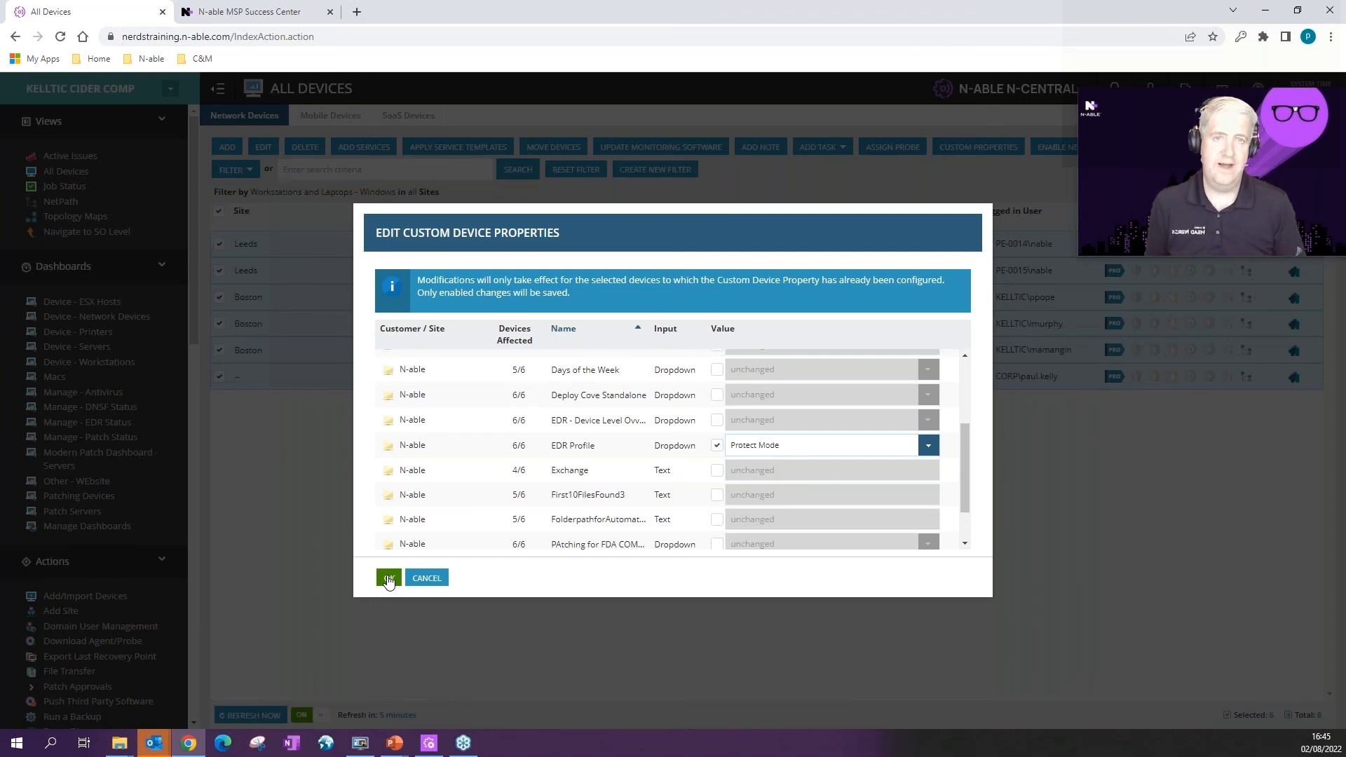
click(389, 580)
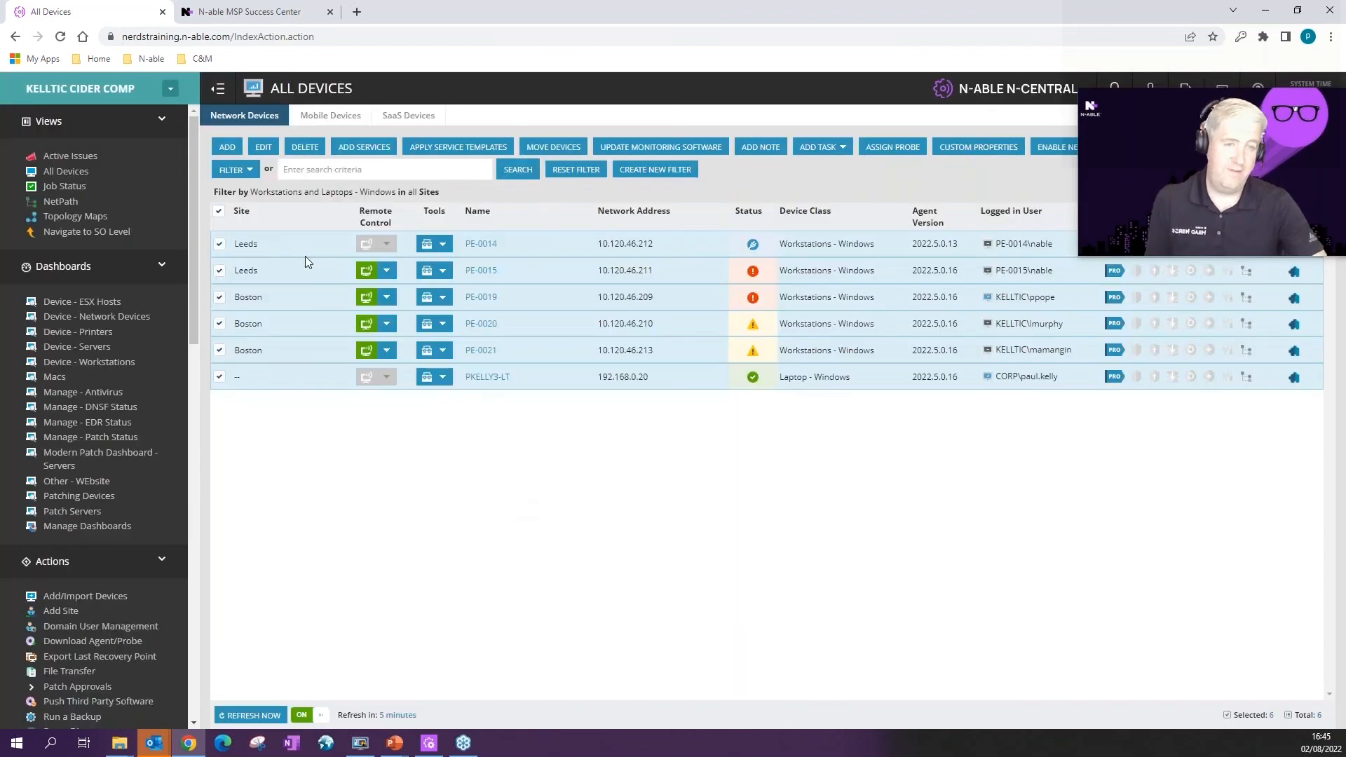
click(235, 170)
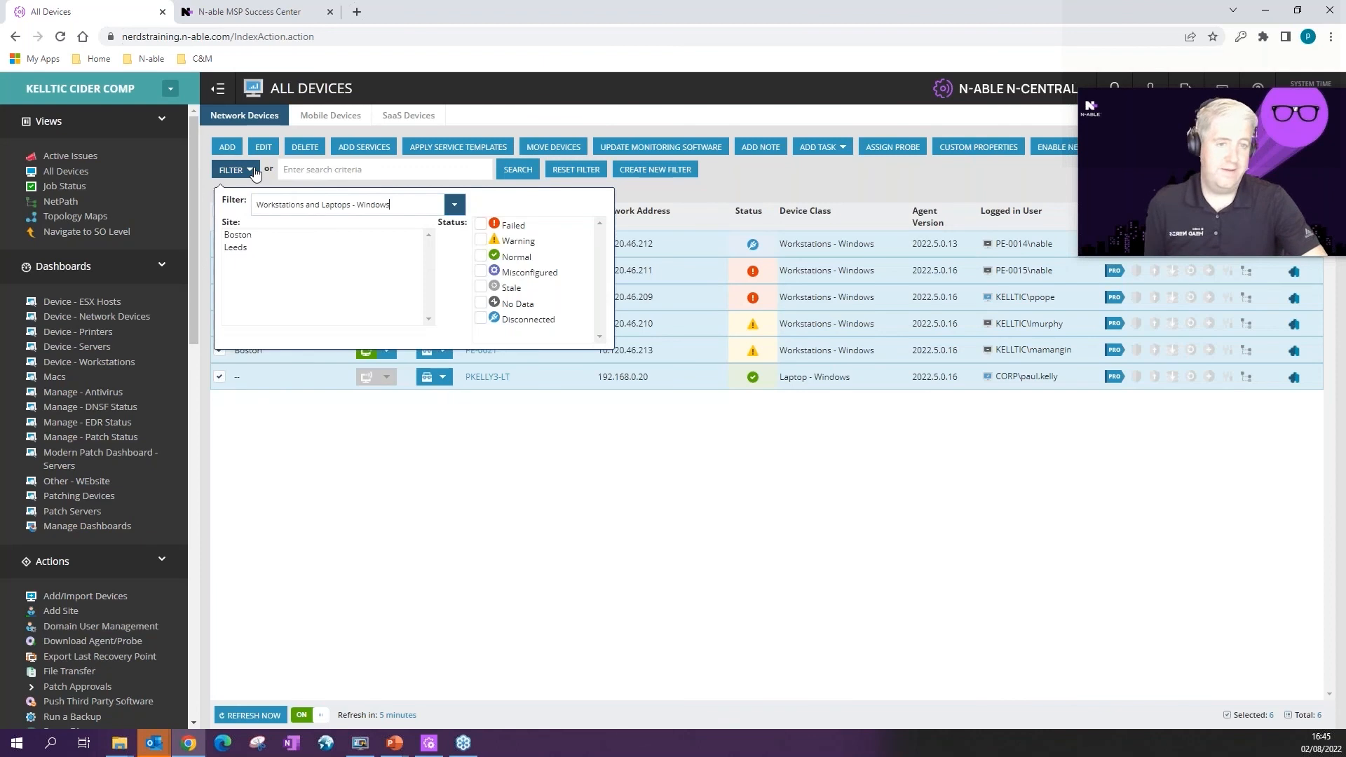
Step: Filter the device list to EDR Enabled Devices, showing one Mac, then return to SO level
click(452, 205)
scroll(375, 421, up, 7)
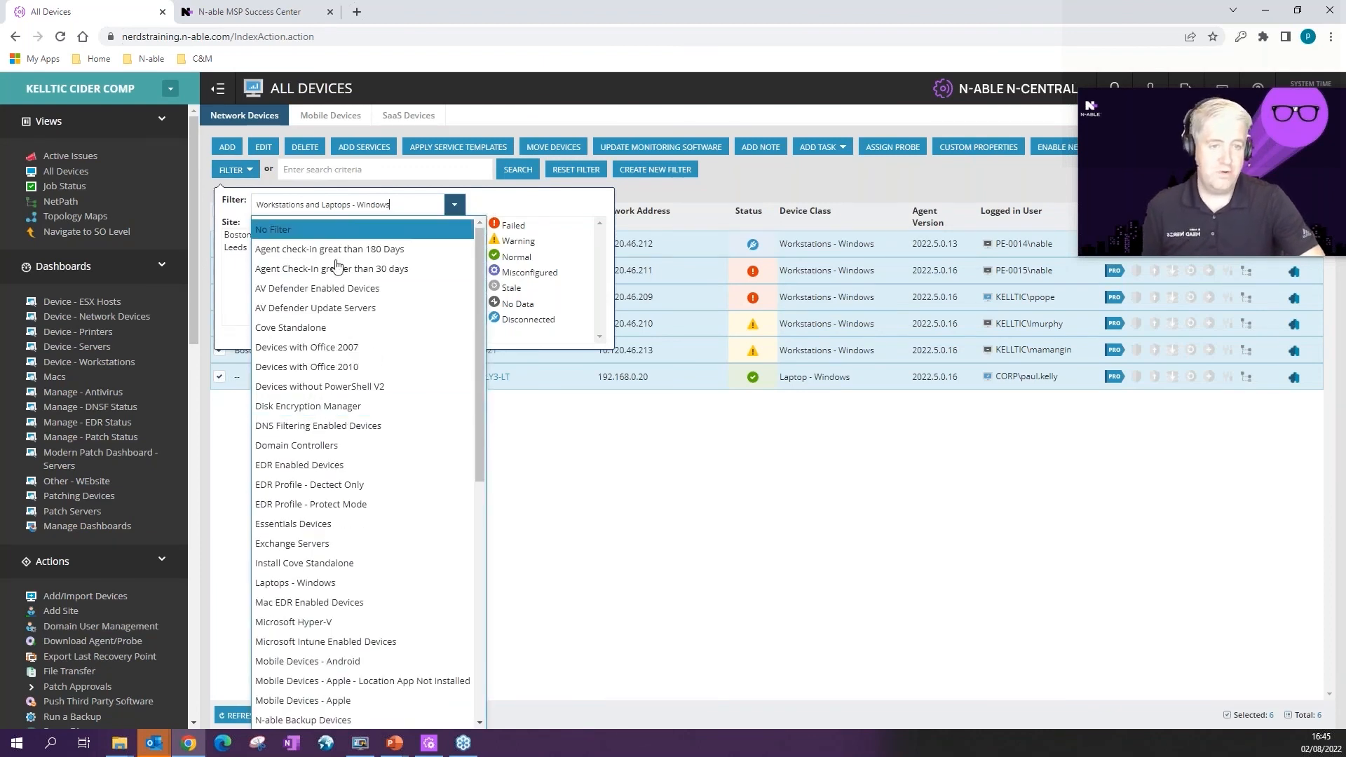
click(321, 465)
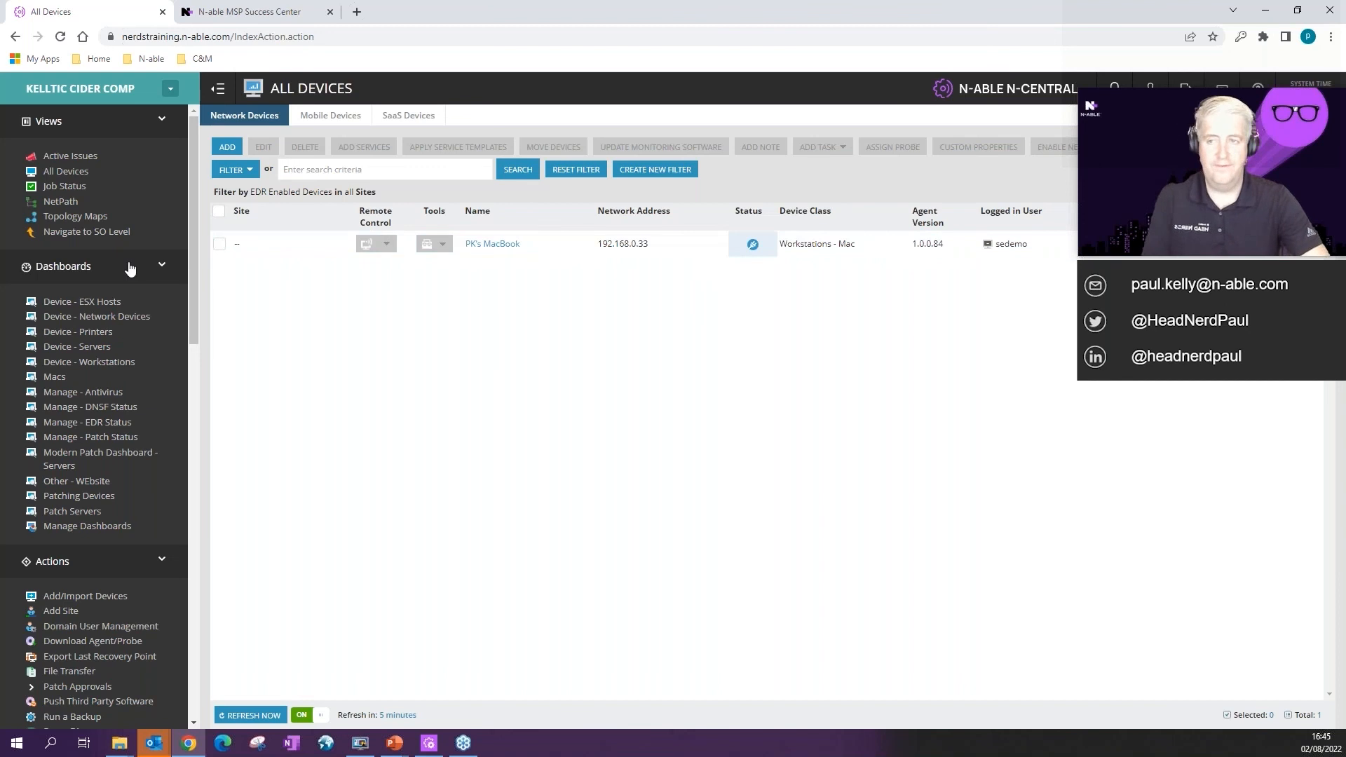
click(105, 233)
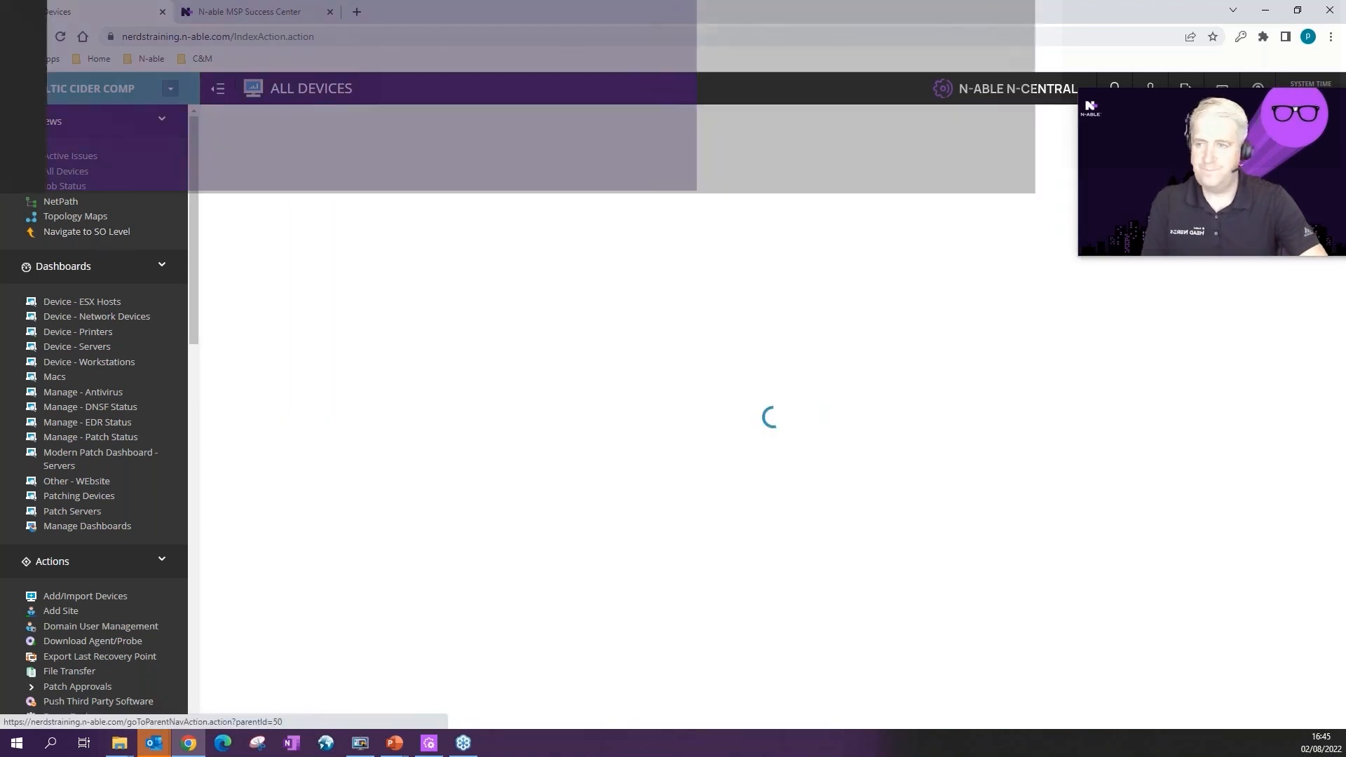